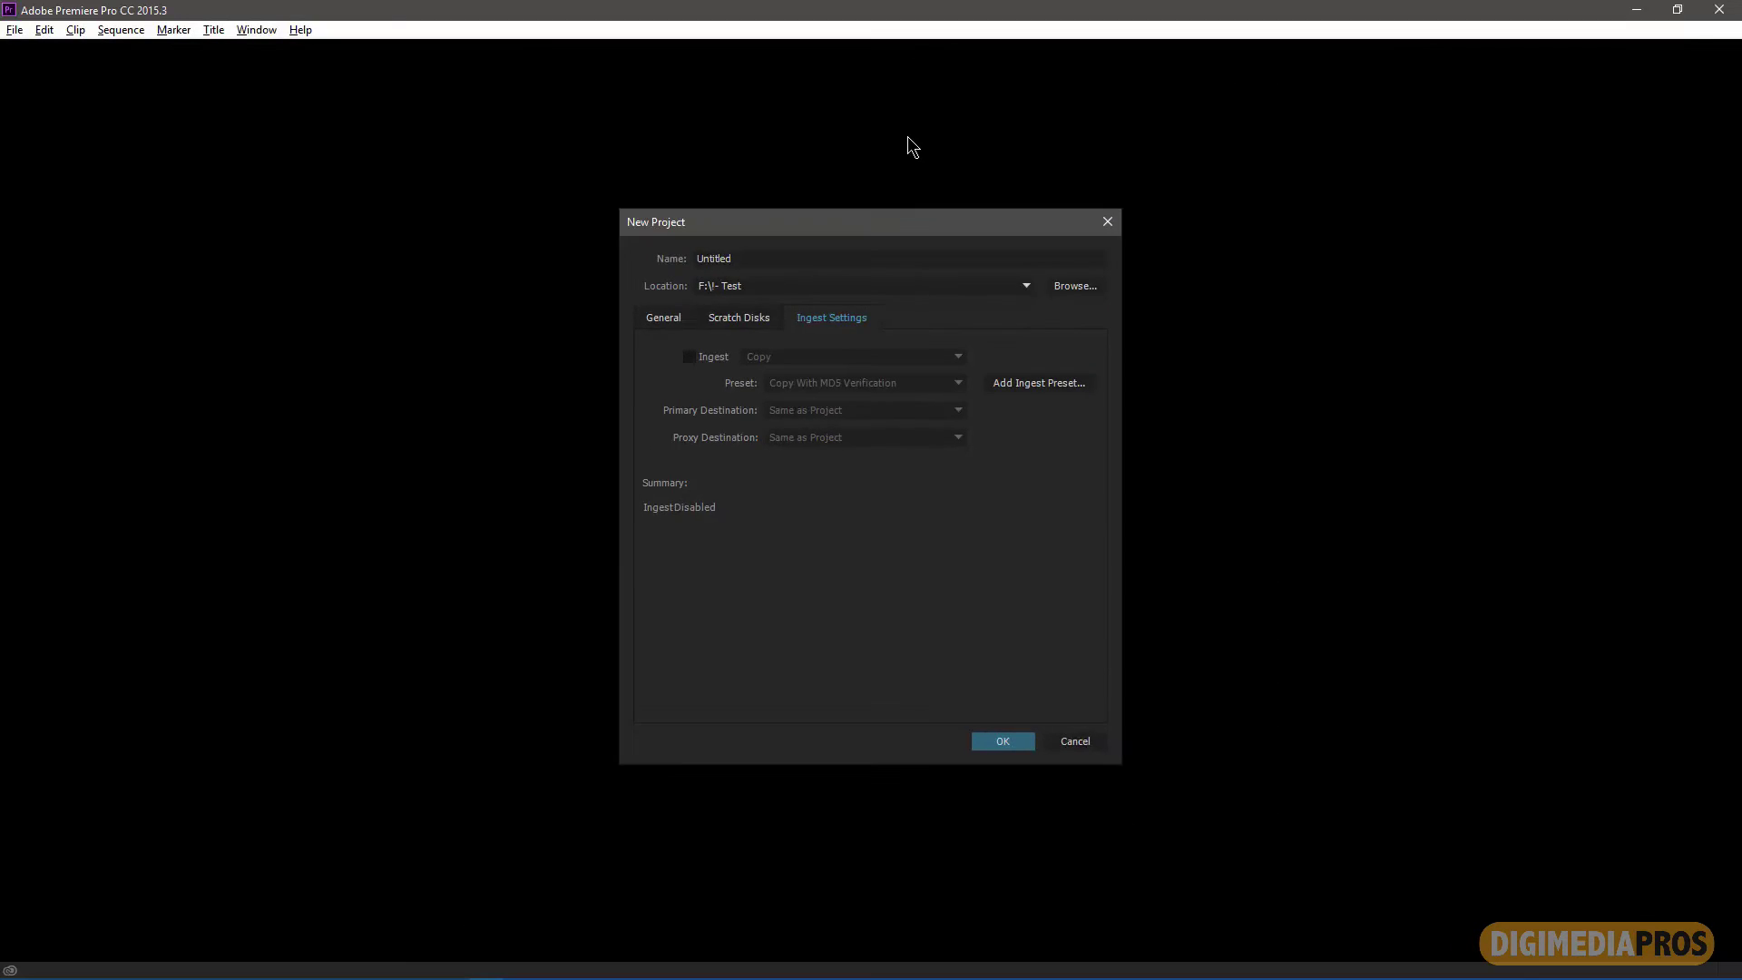
Step: Create the Untitled project in F:\!- Test and dismiss the project settings
{"action": "key", "text": "Return"}
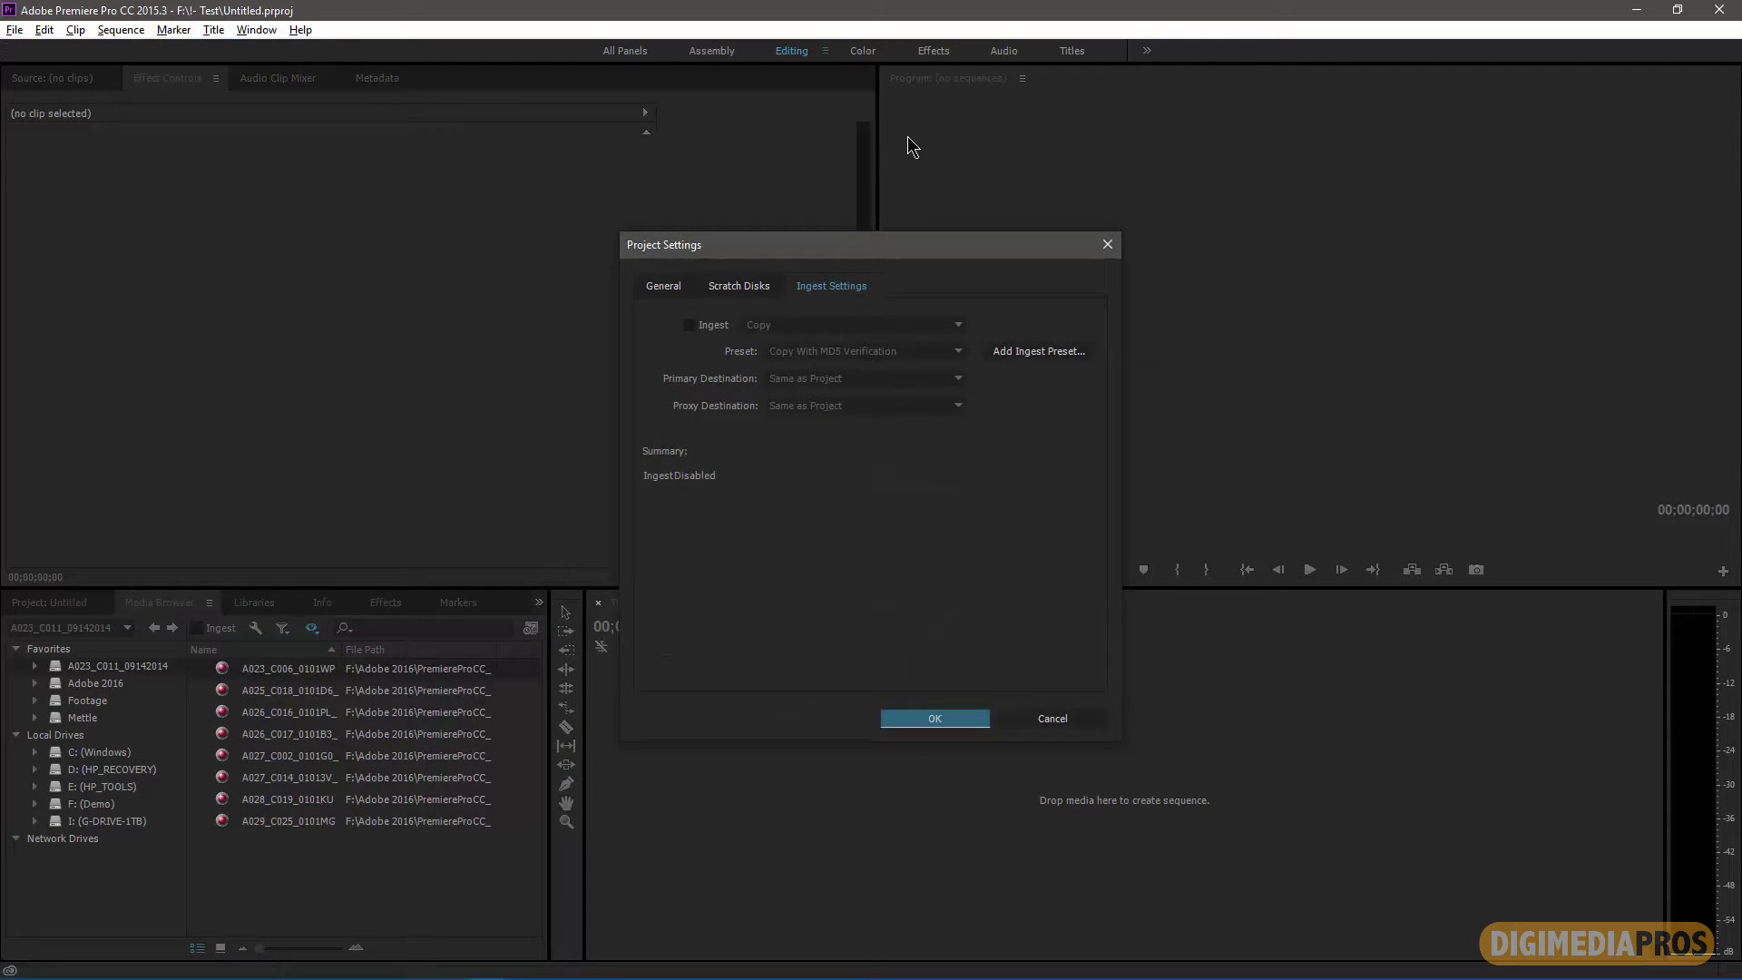
{"action": "key", "text": "Escape"}
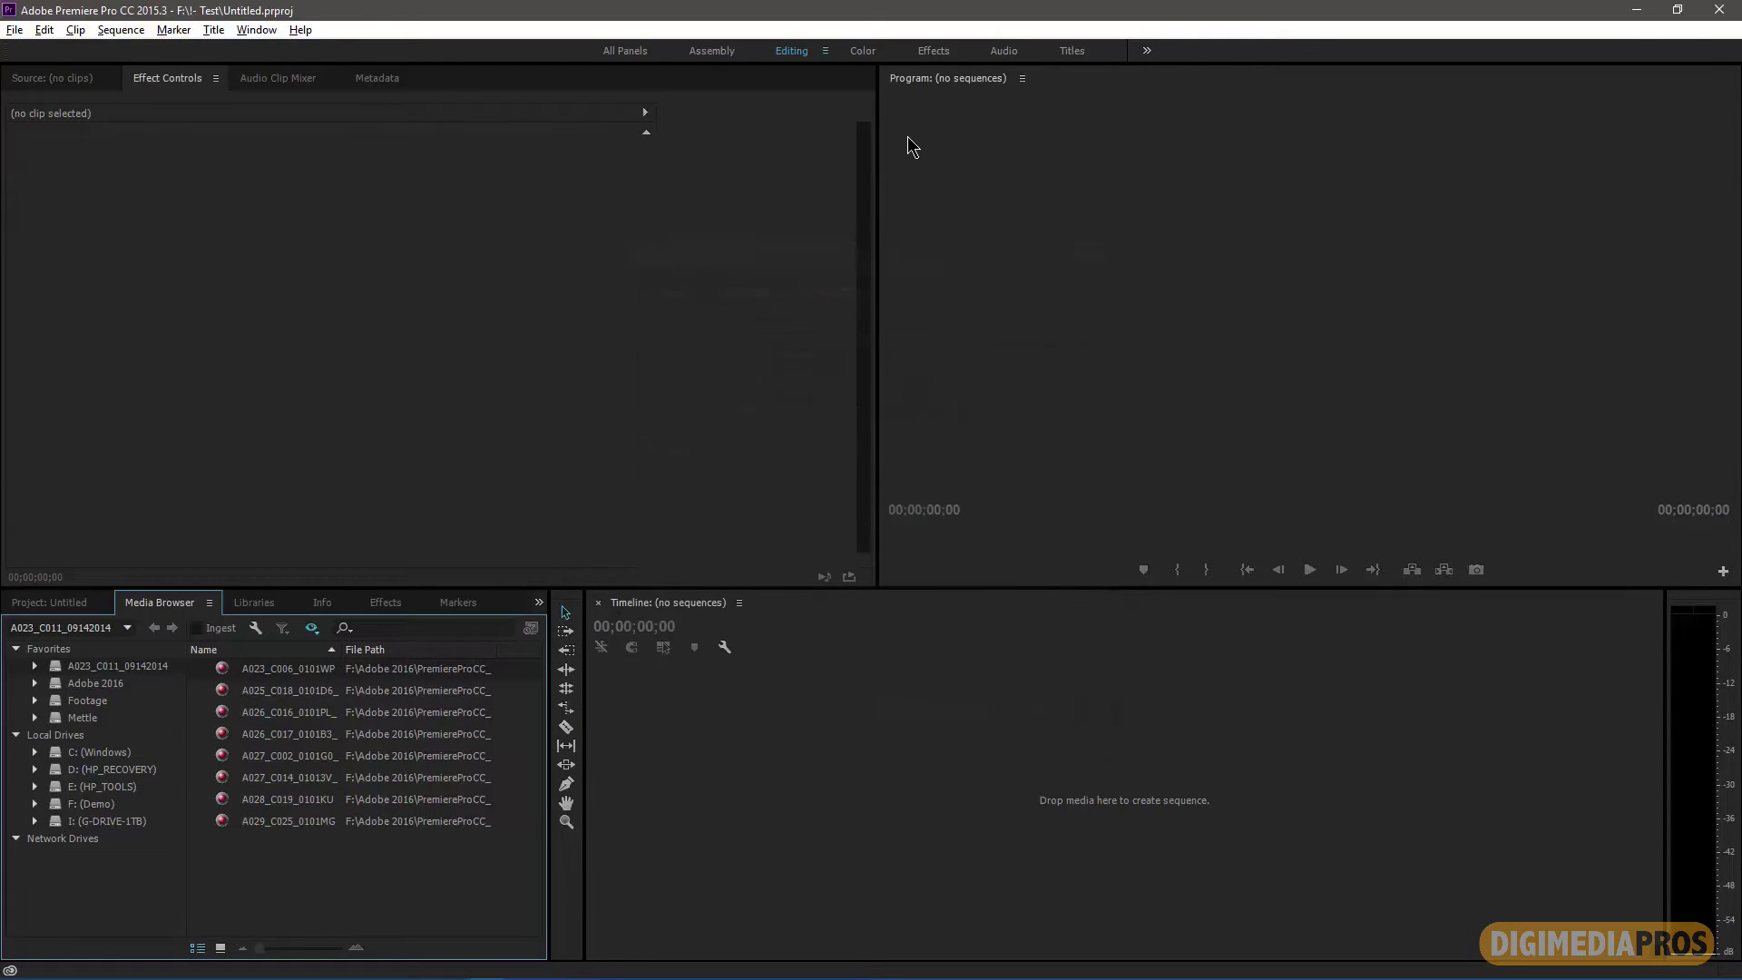
Step: Open the project's ingest settings and enable ingest
{"action": "key", "text": "alt+f"}
{"action": "key", "text": "Down"}
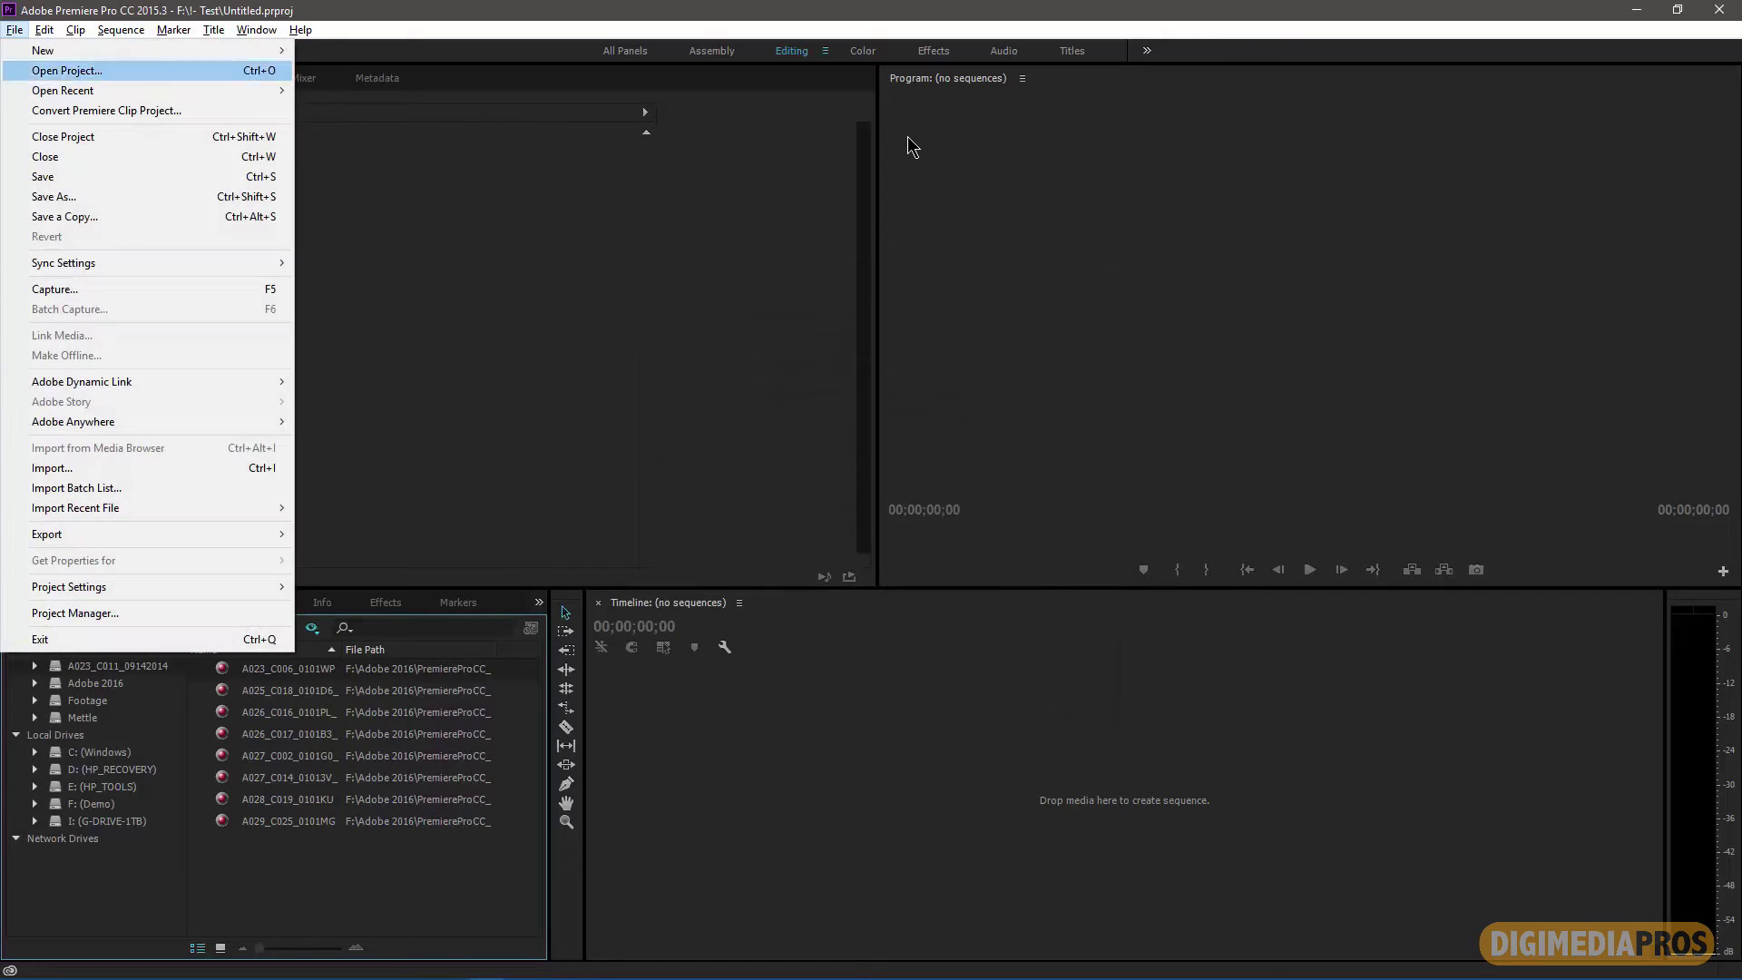
{"action": "key", "text": "Up"}
{"action": "key", "text": "Up"}
{"action": "key", "text": "Up"}
{"action": "key", "text": "Up"}
{"action": "key", "text": "Right"}
{"action": "key", "text": "Down"}
{"action": "key", "text": "Down"}
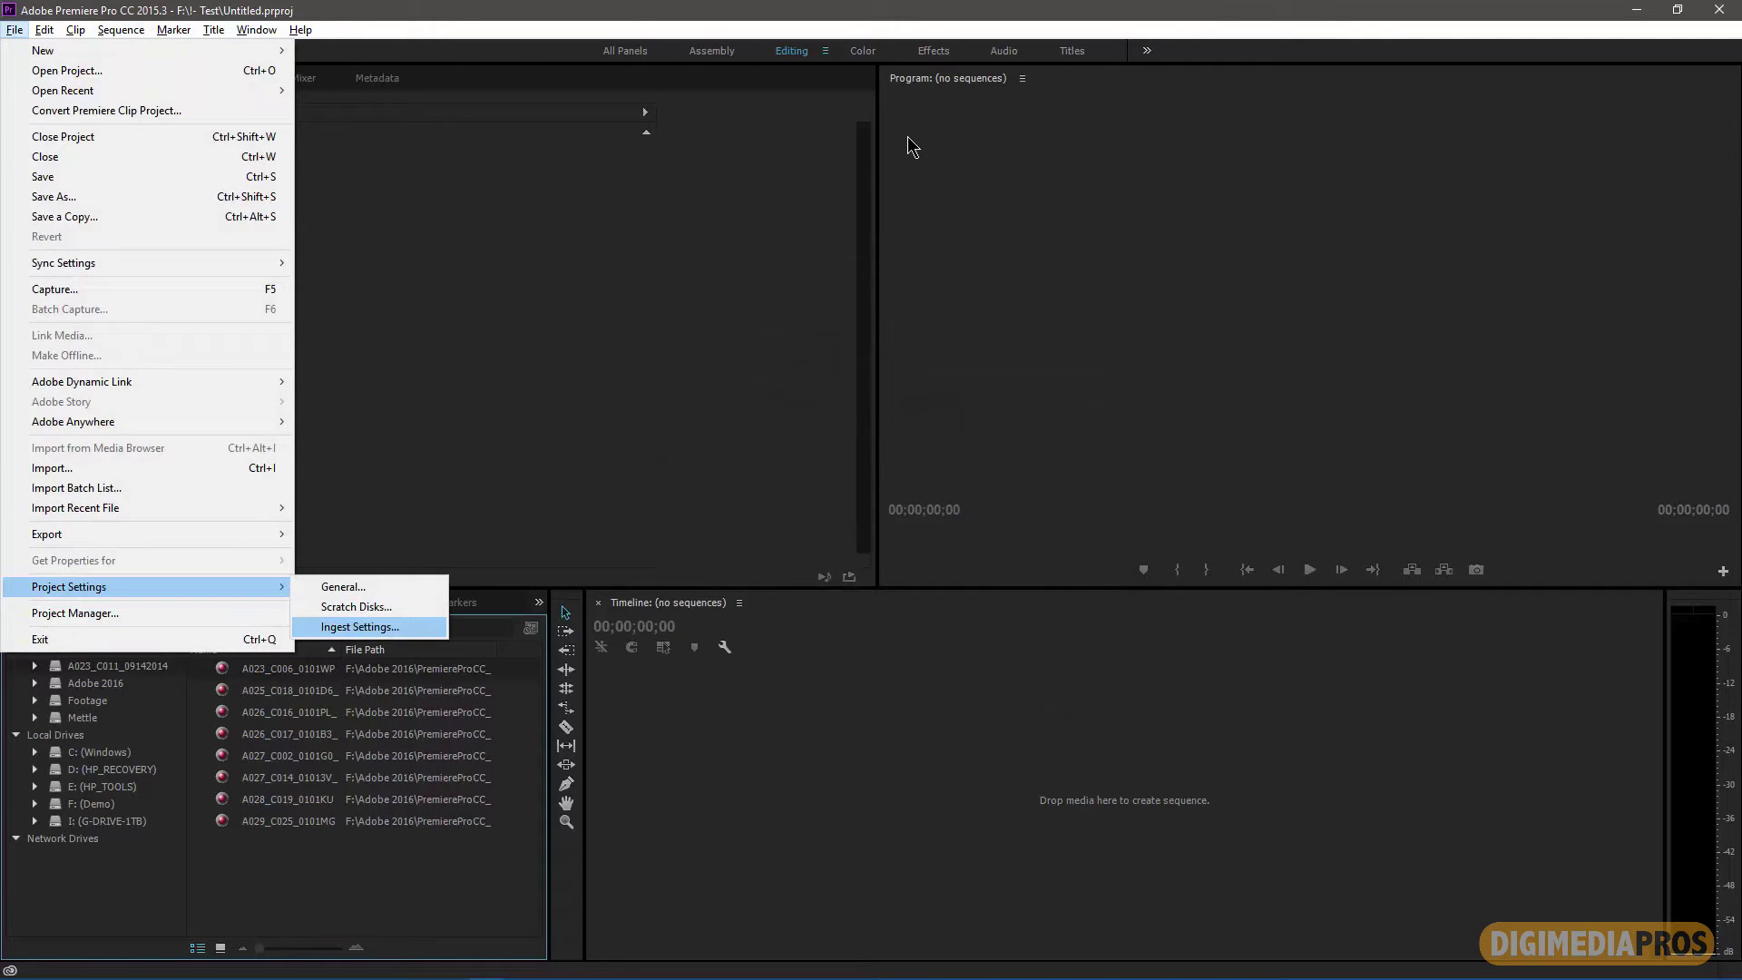
{"action": "key", "text": "Return"}
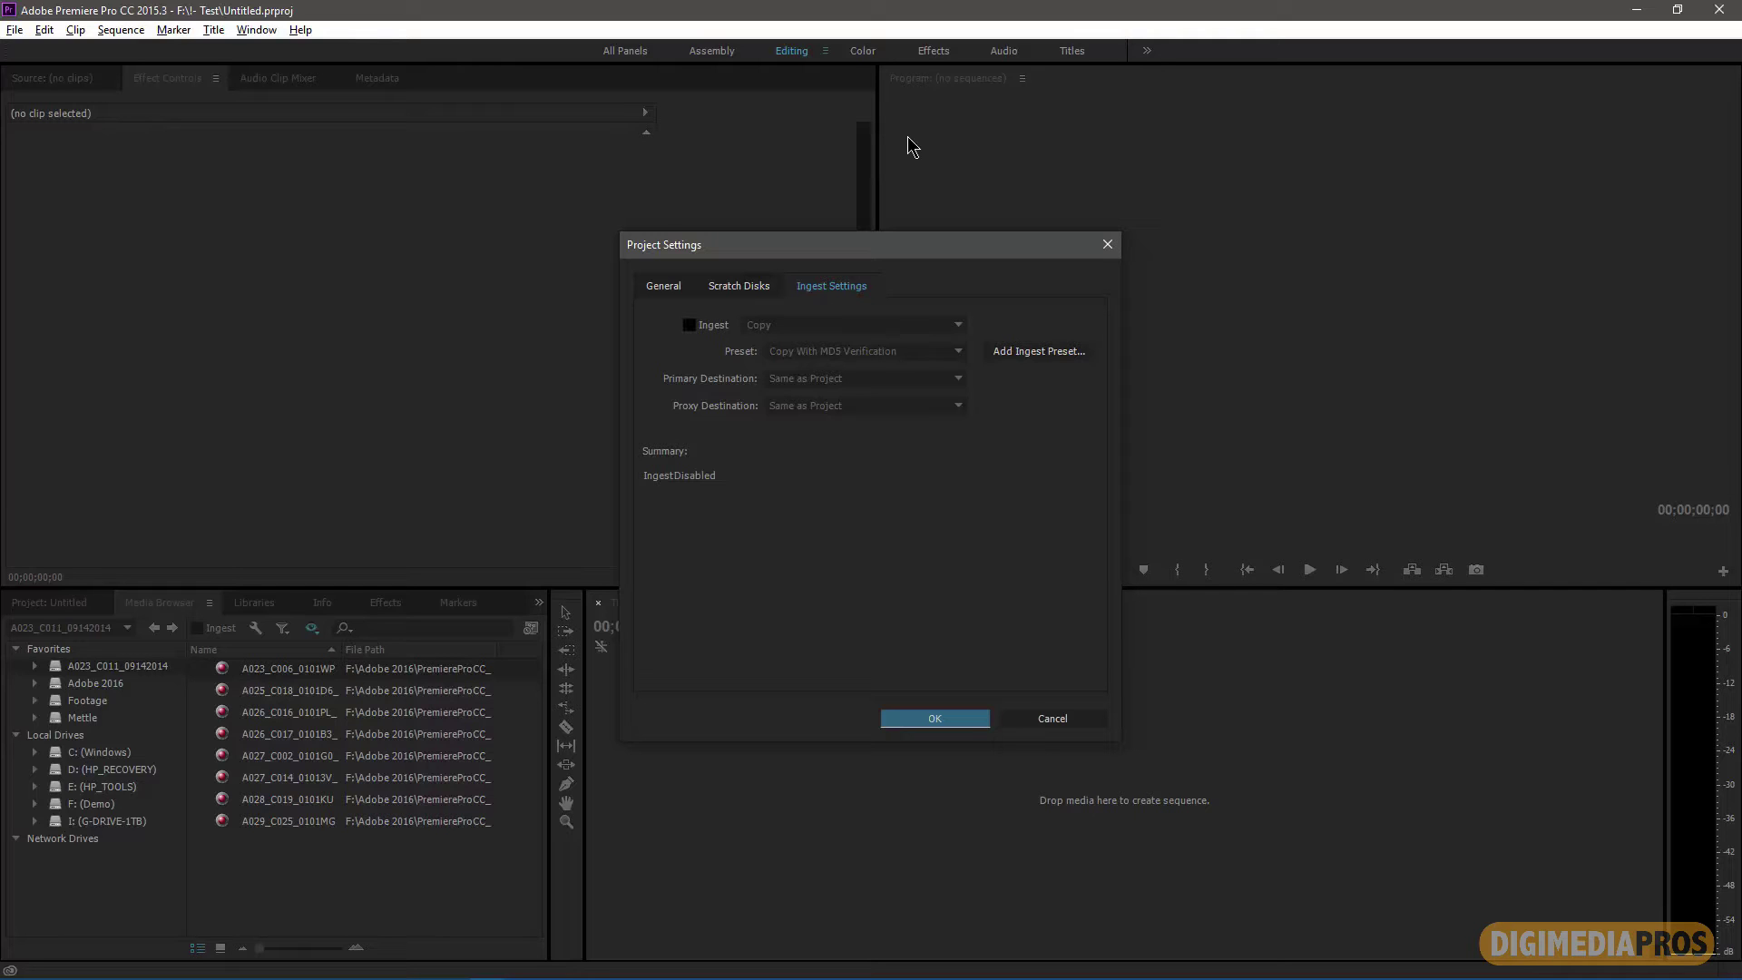
{"action": "left_click", "coordinate": [690, 325]}
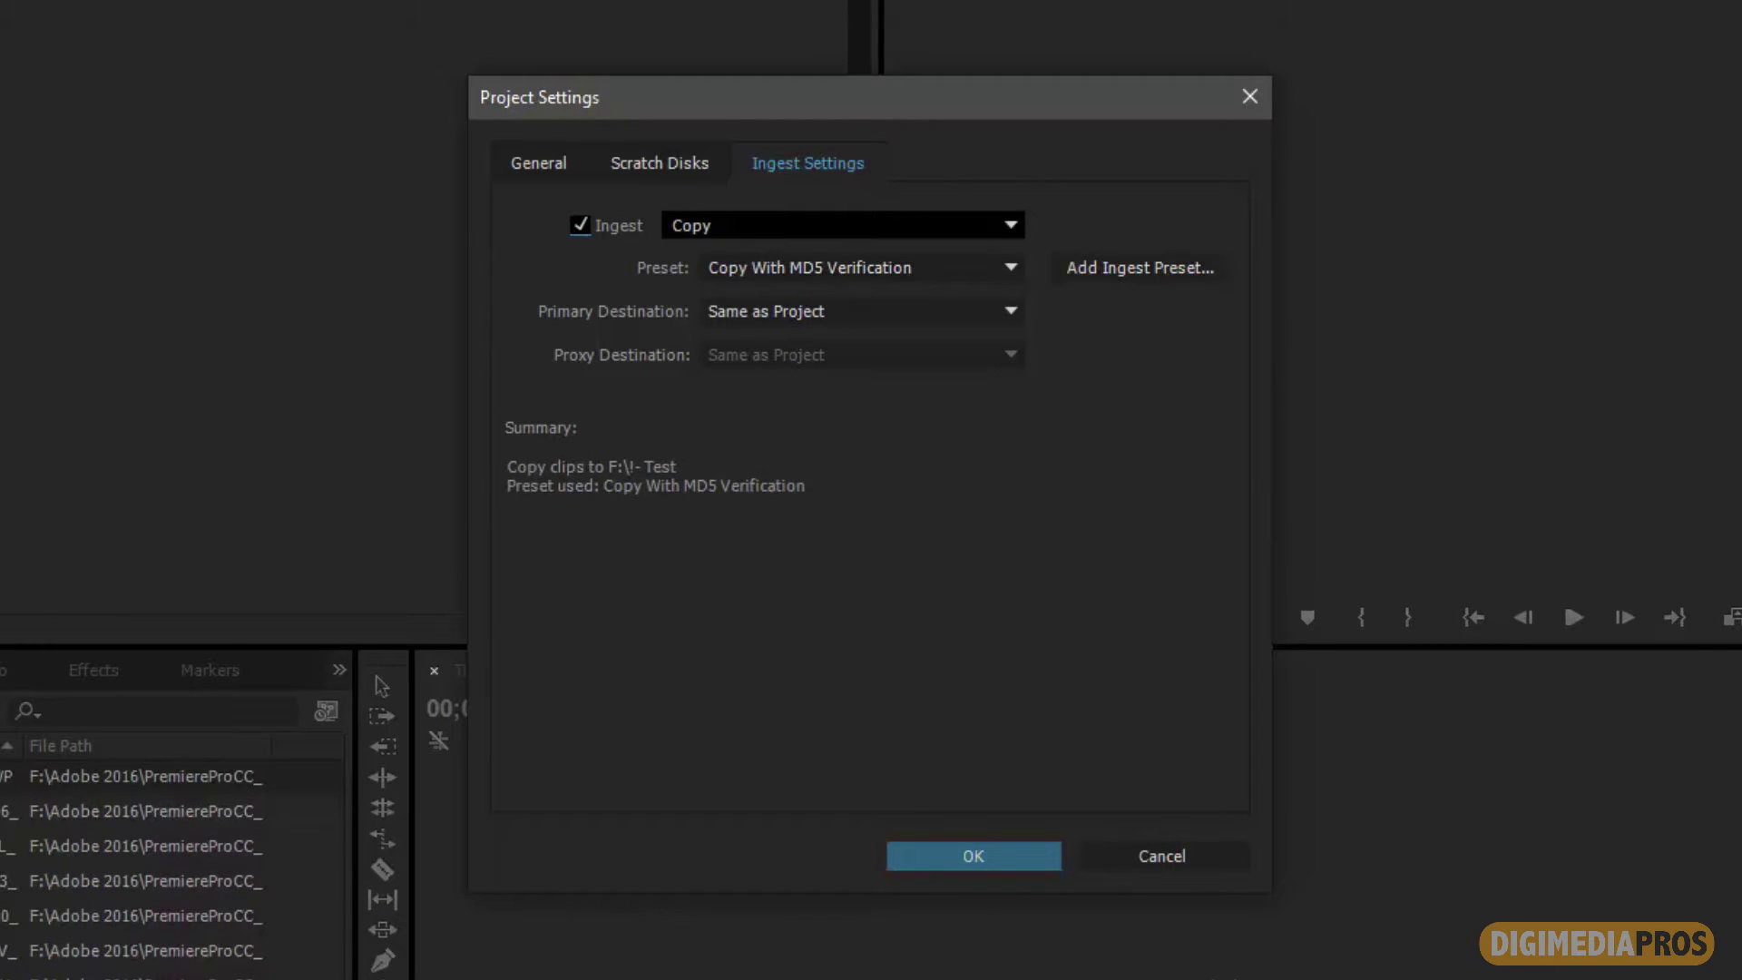
Step: Examine the available ingest actions, the verification presets for Copy, and the primary destination choices
{"action": "left_click", "coordinate": [844, 225]}
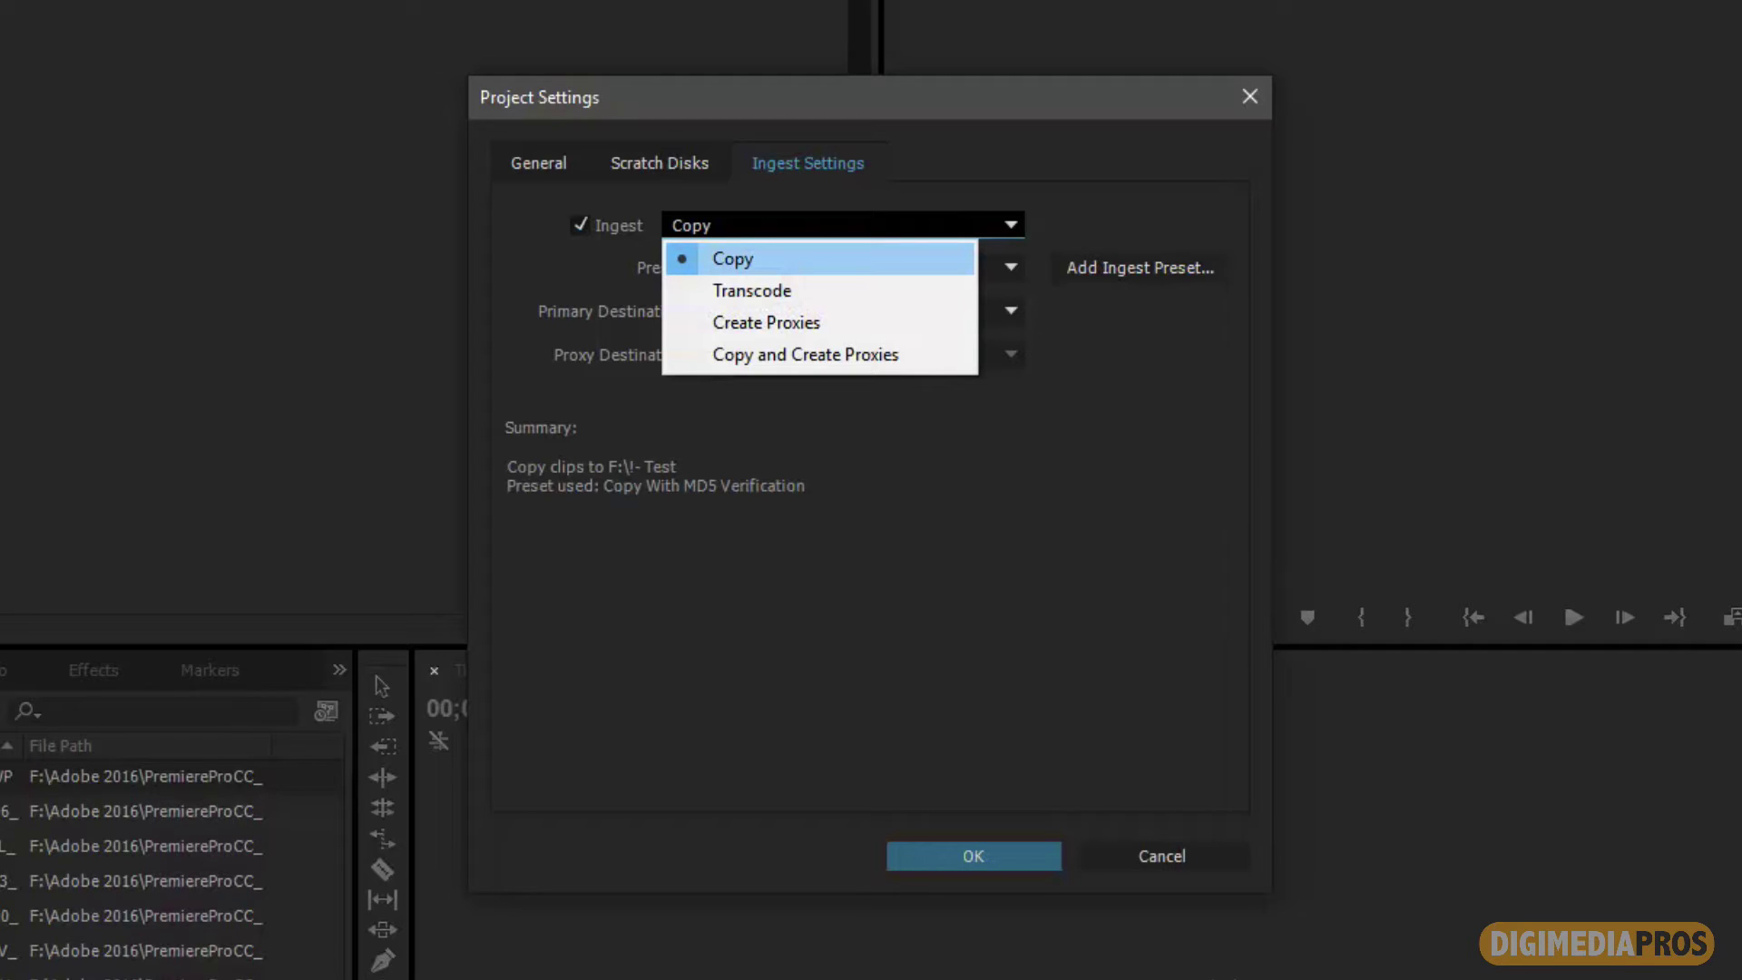
{"action": "key", "text": "Return"}
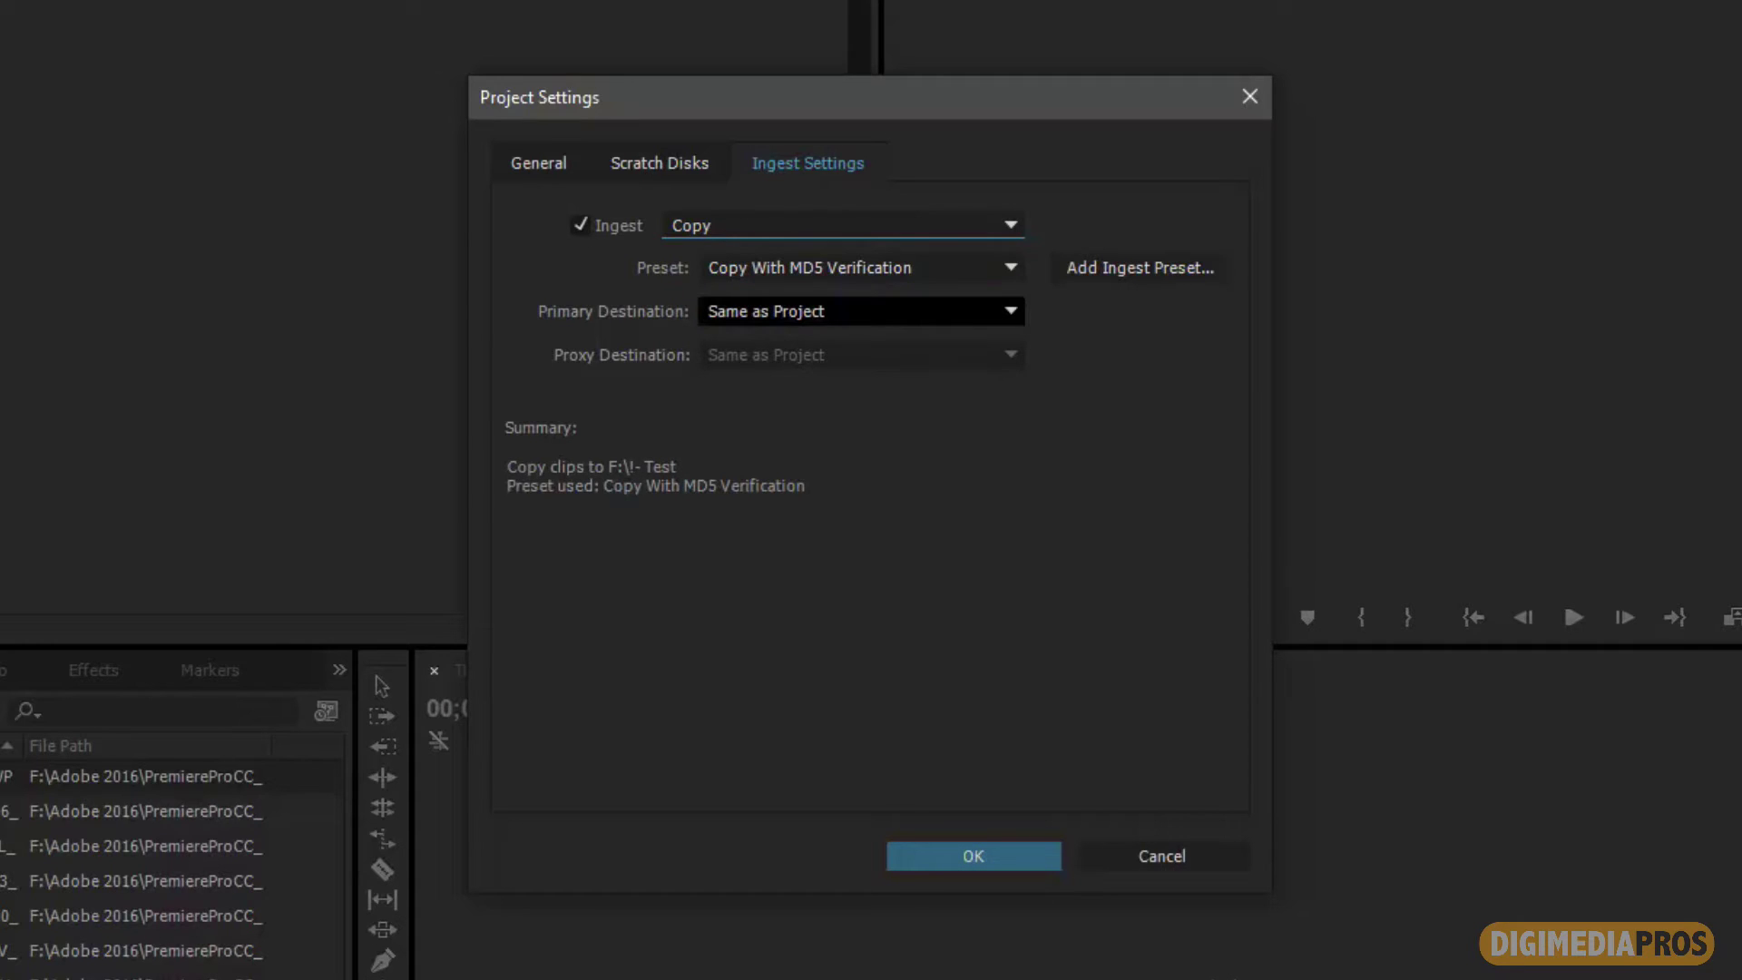
{"action": "left_click", "coordinate": [862, 312]}
{"action": "left_click", "coordinate": [862, 311]}
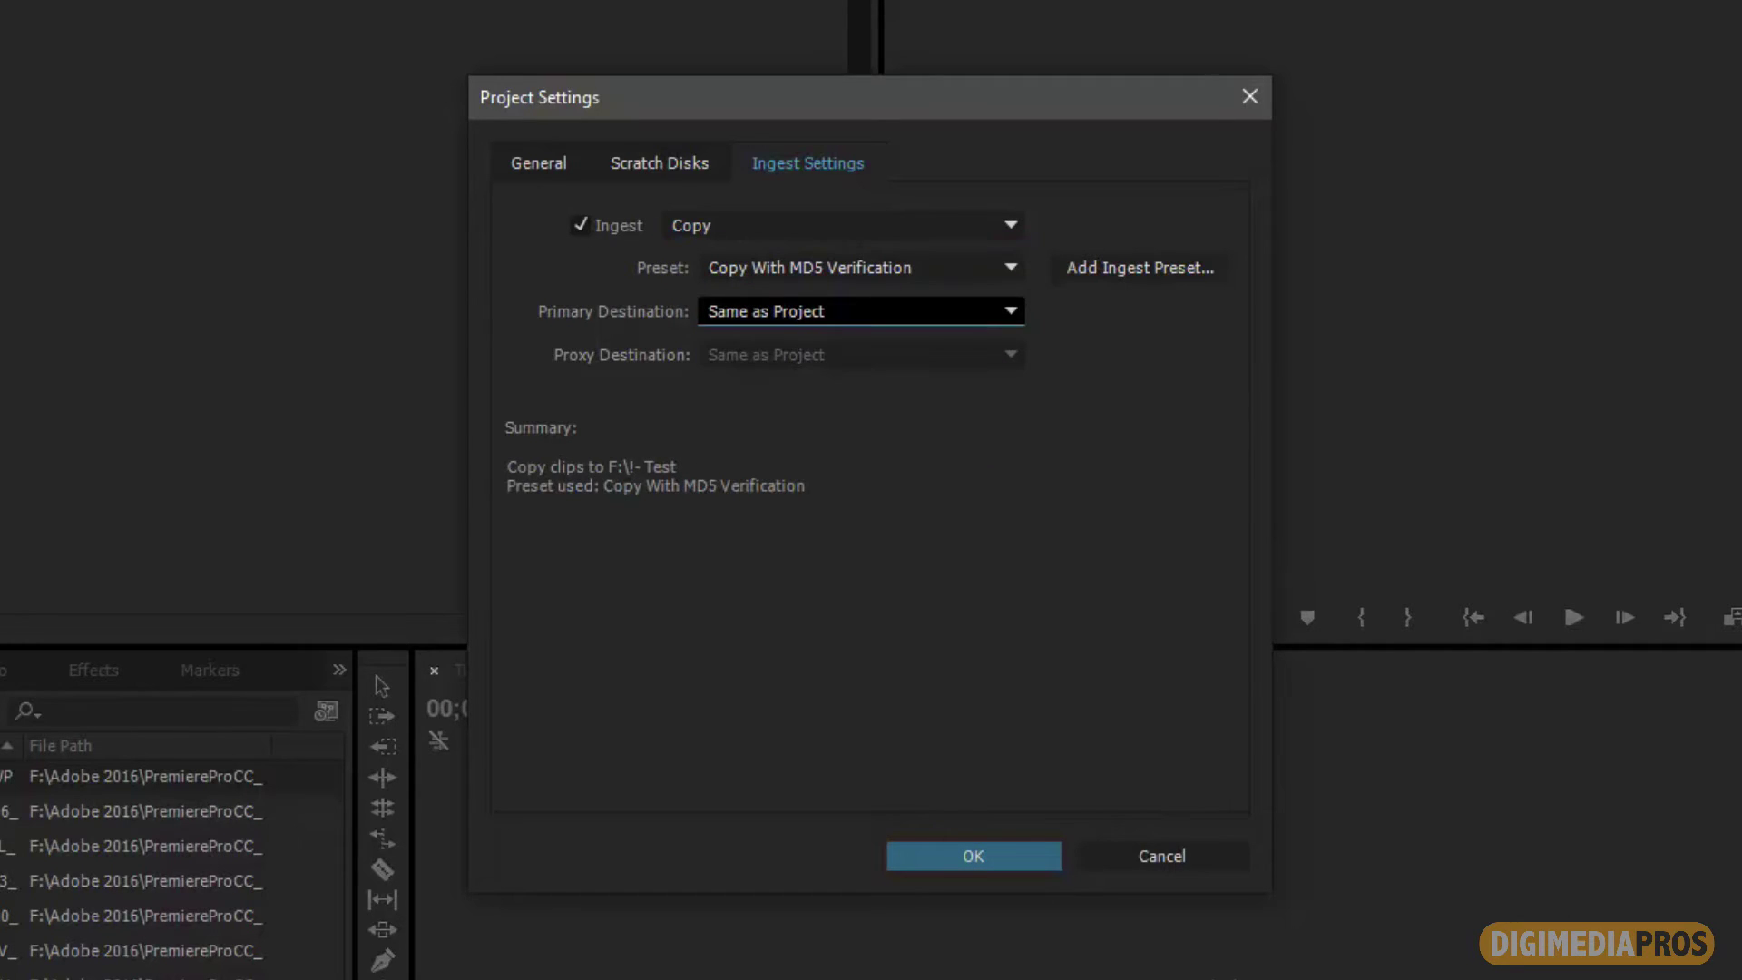
{"action": "left_click", "coordinate": [862, 267]}
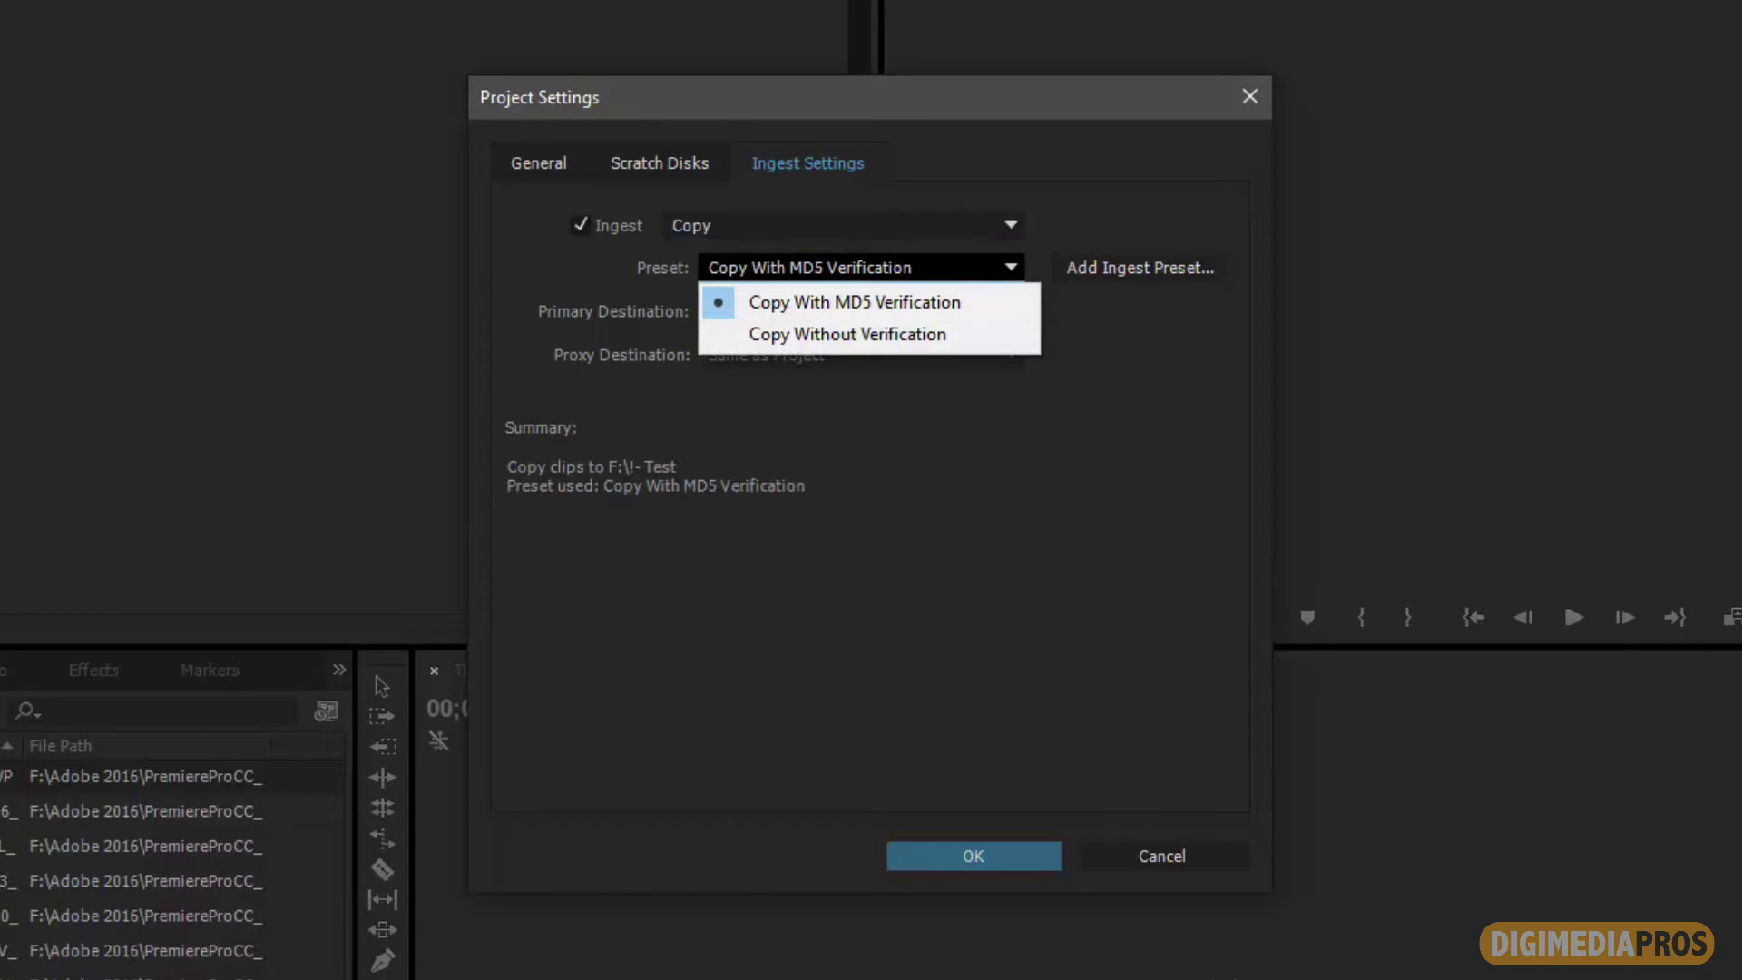
{"action": "key", "text": "Down"}
{"action": "key", "text": "Up"}
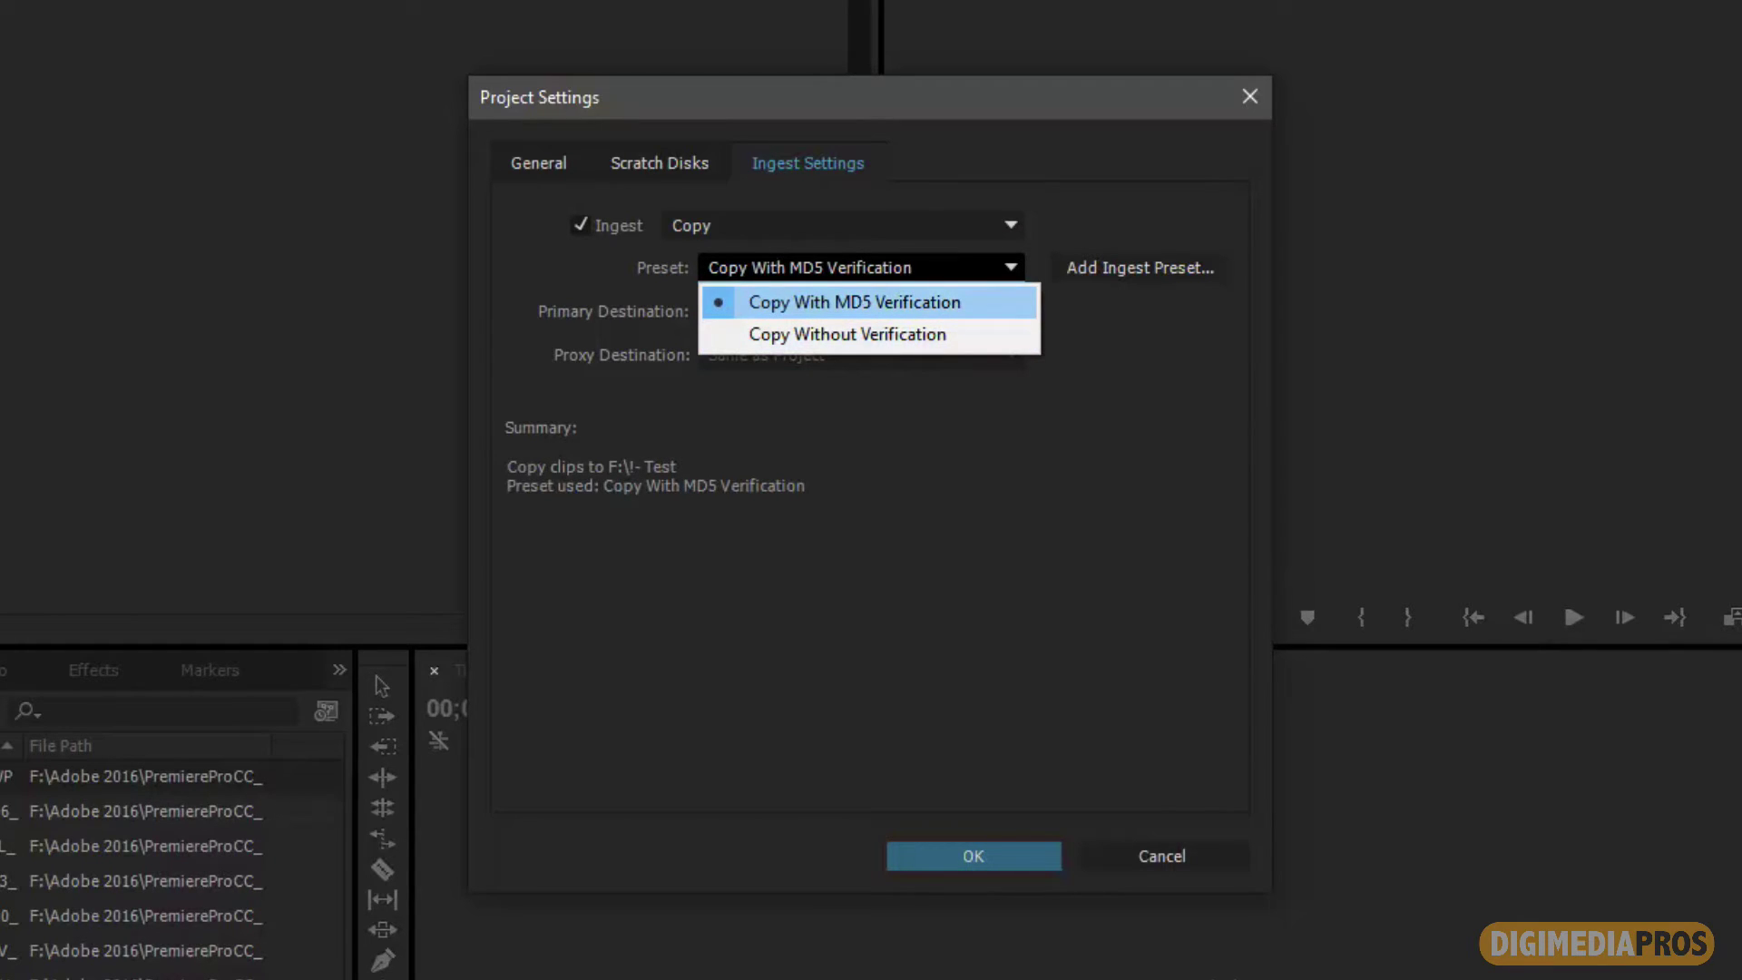
{"action": "key", "text": "Return"}
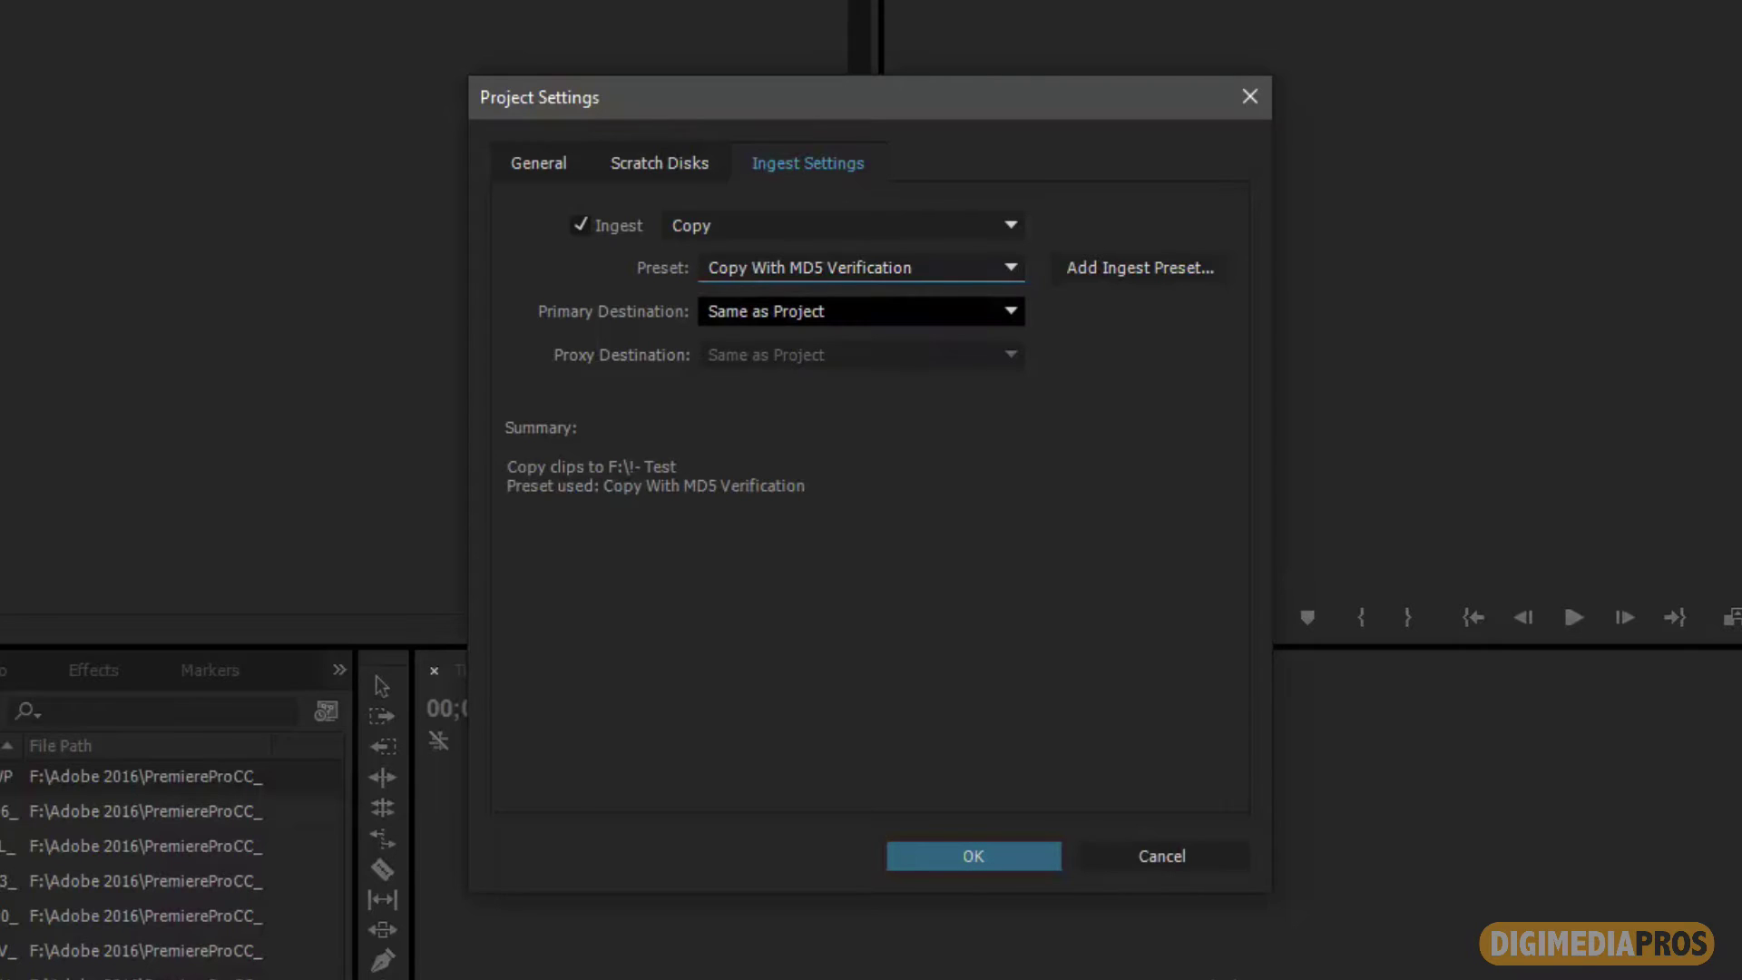
{"action": "left_click", "coordinate": [858, 311]}
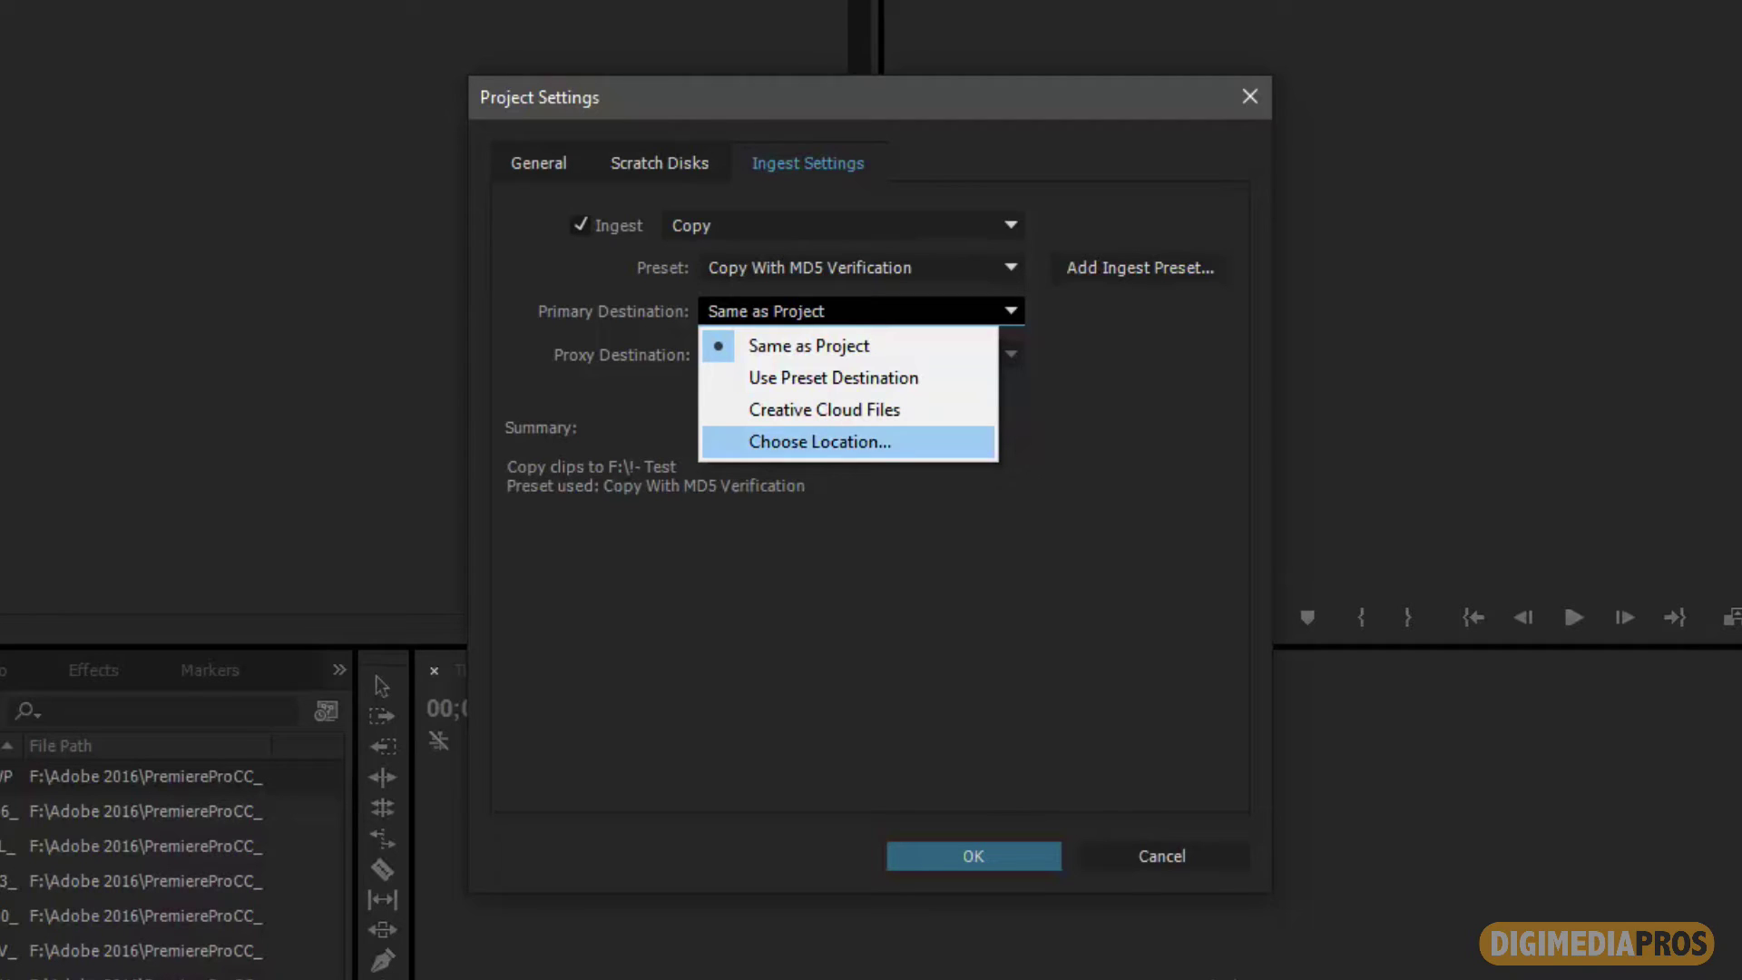
{"action": "left_click", "coordinate": [820, 442]}
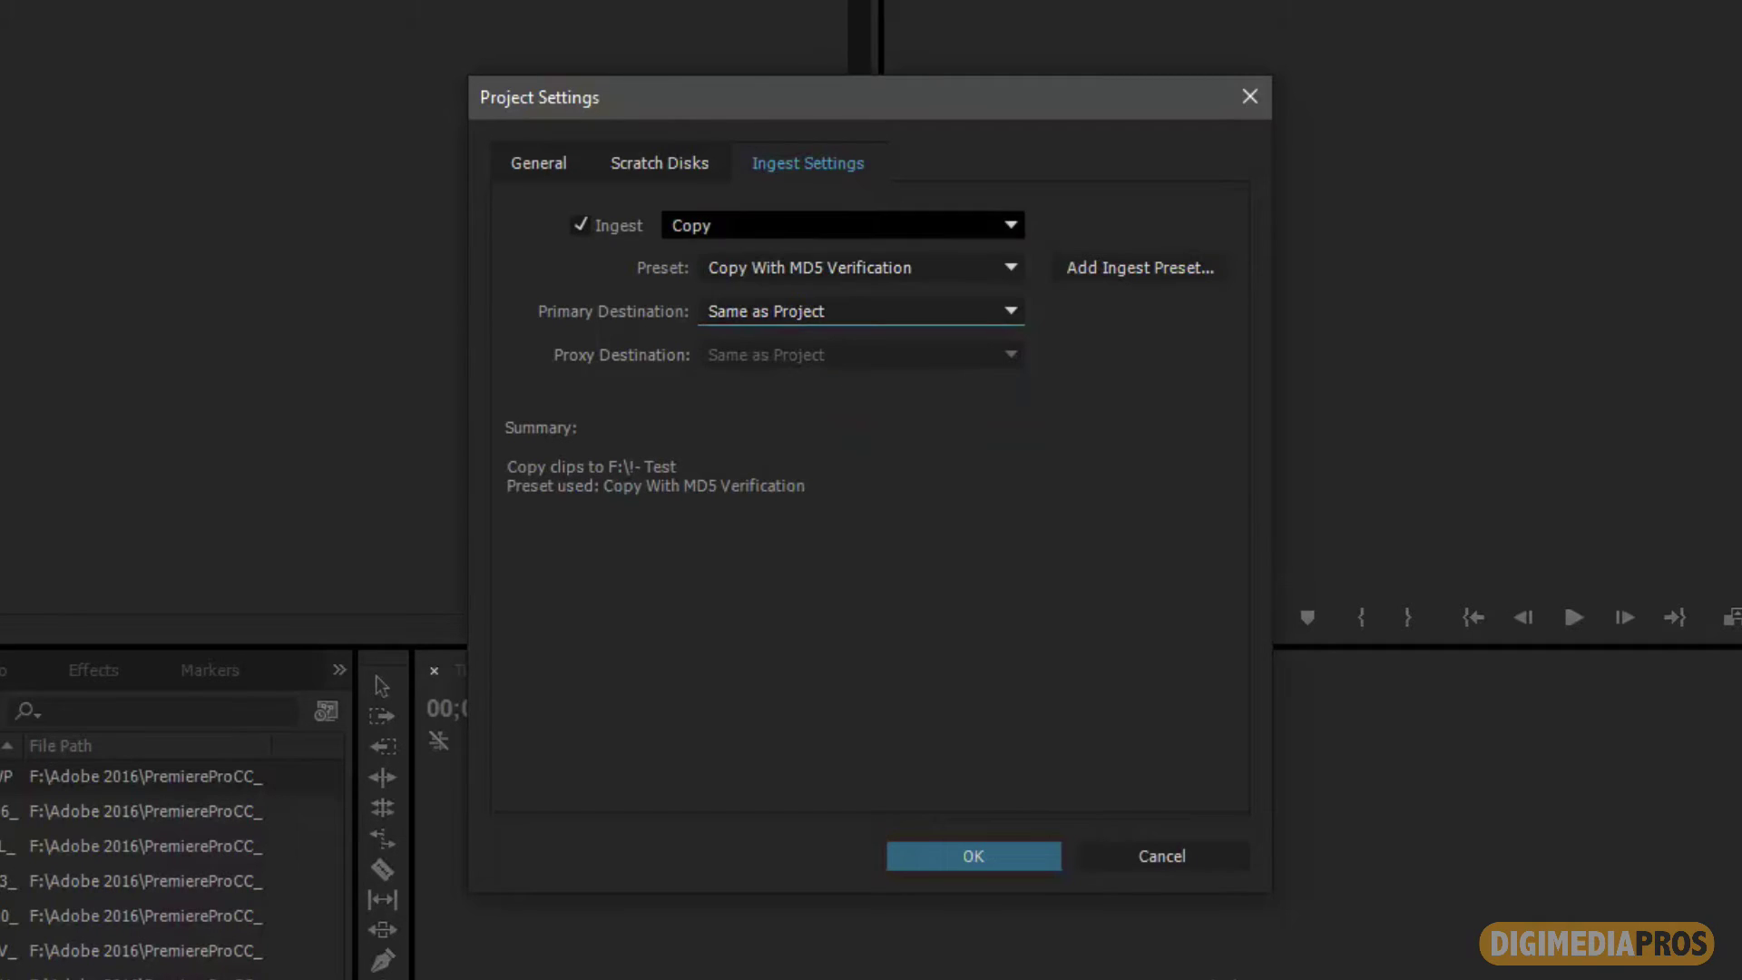
Step: Set the ingest action to Transcode and review its match-source presets and primary destination options
{"action": "left_click", "coordinate": [843, 226]}
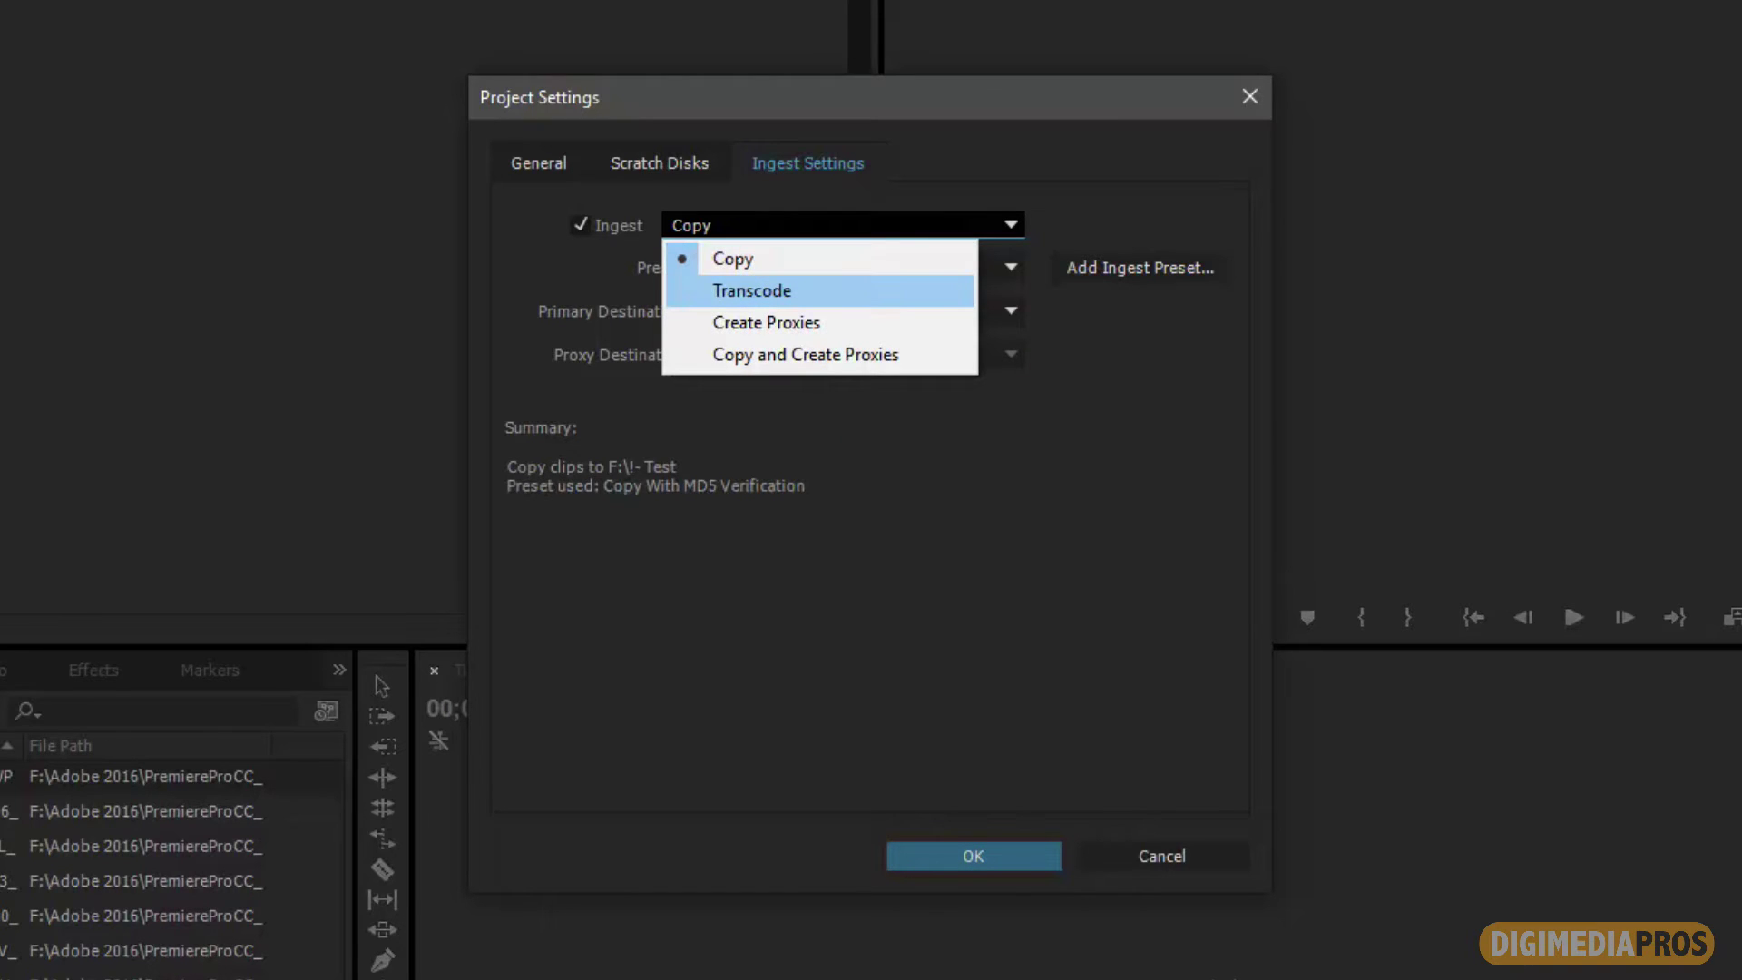
{"action": "left_click", "coordinate": [753, 291]}
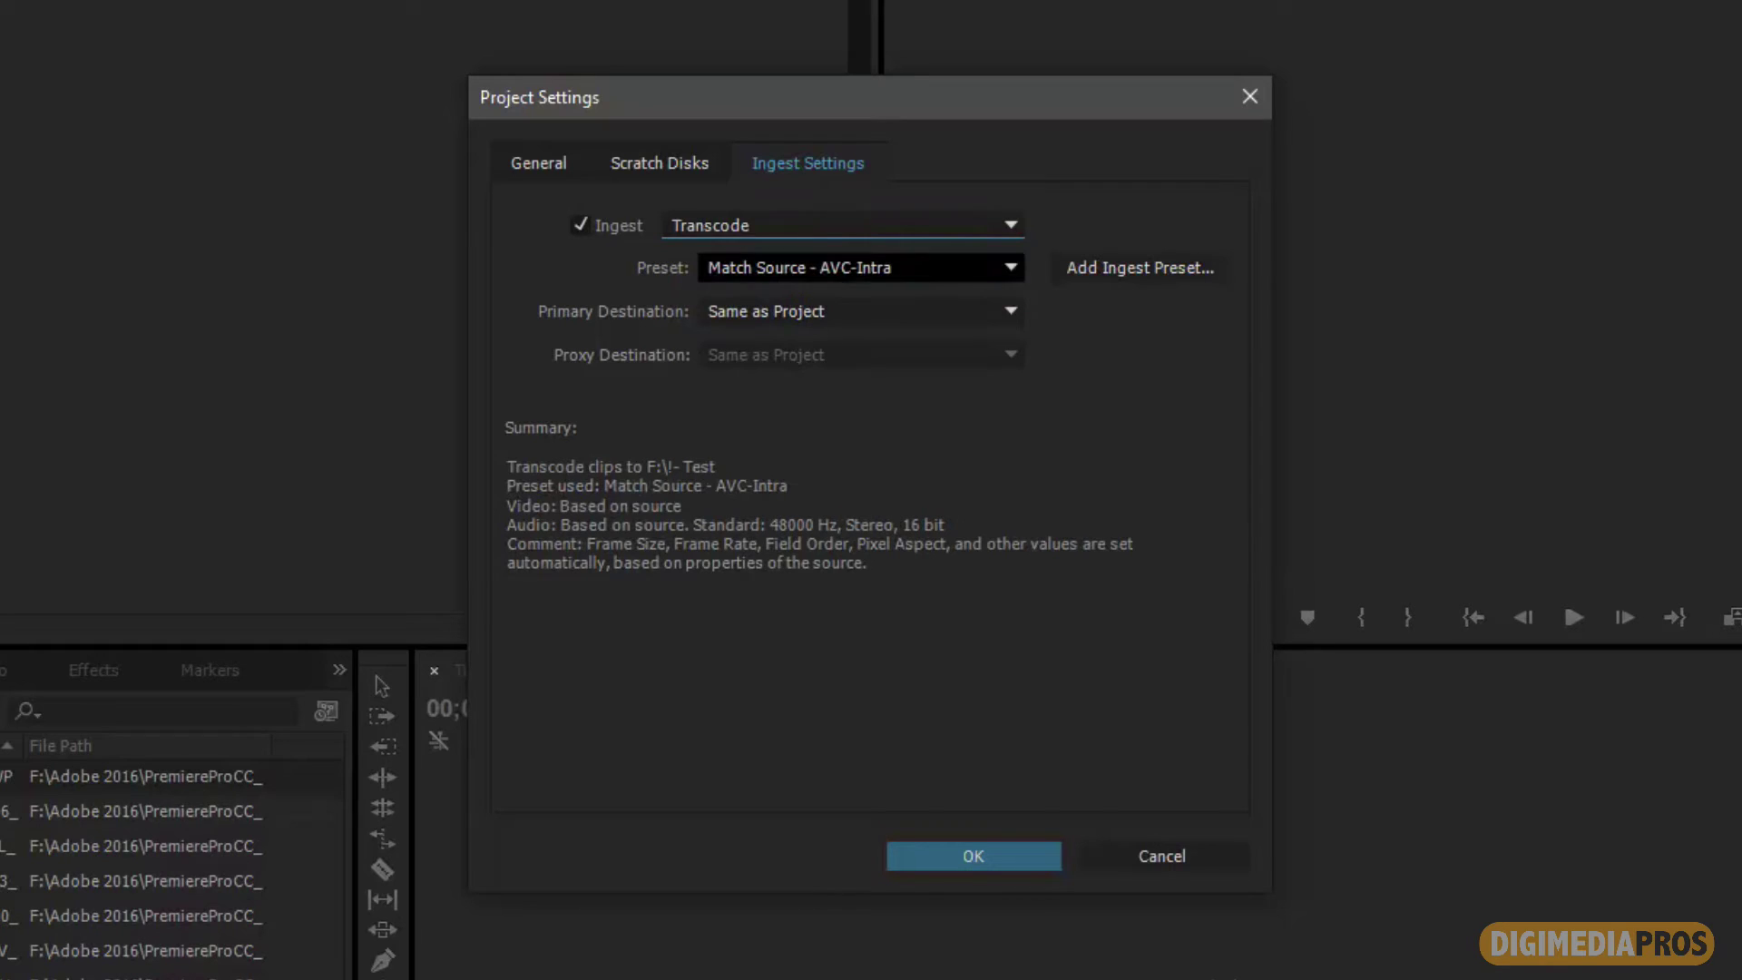
{"action": "left_click", "coordinate": [861, 268]}
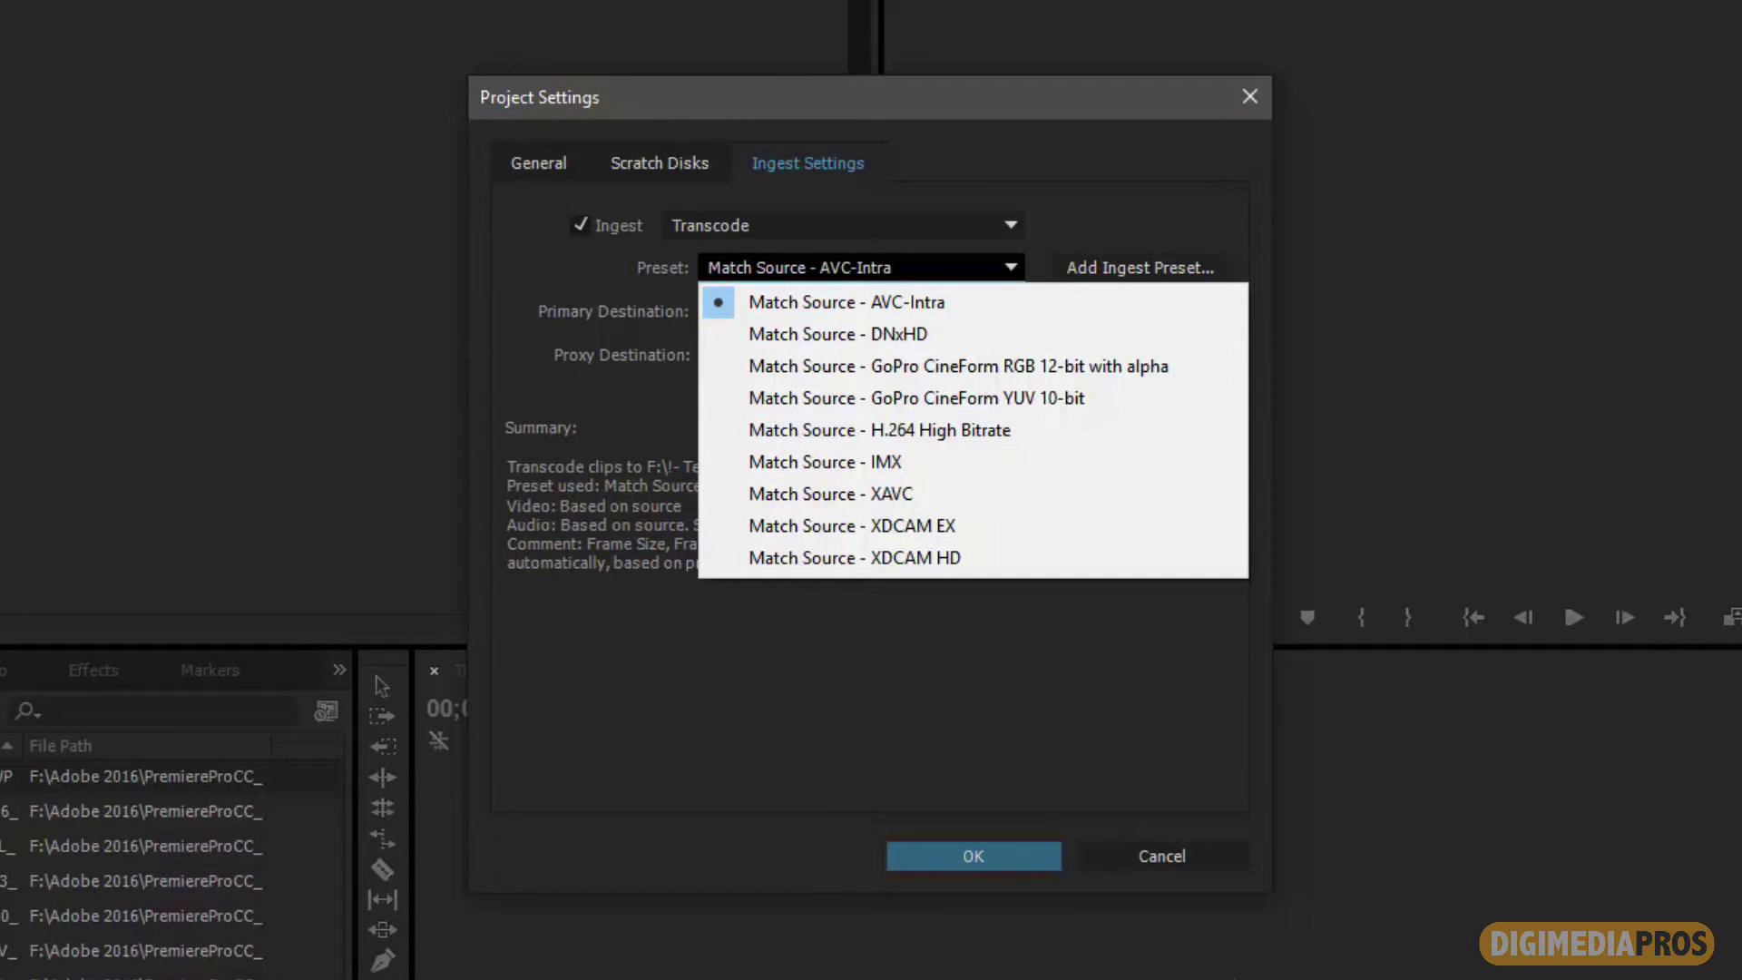
{"action": "key", "text": "Escape"}
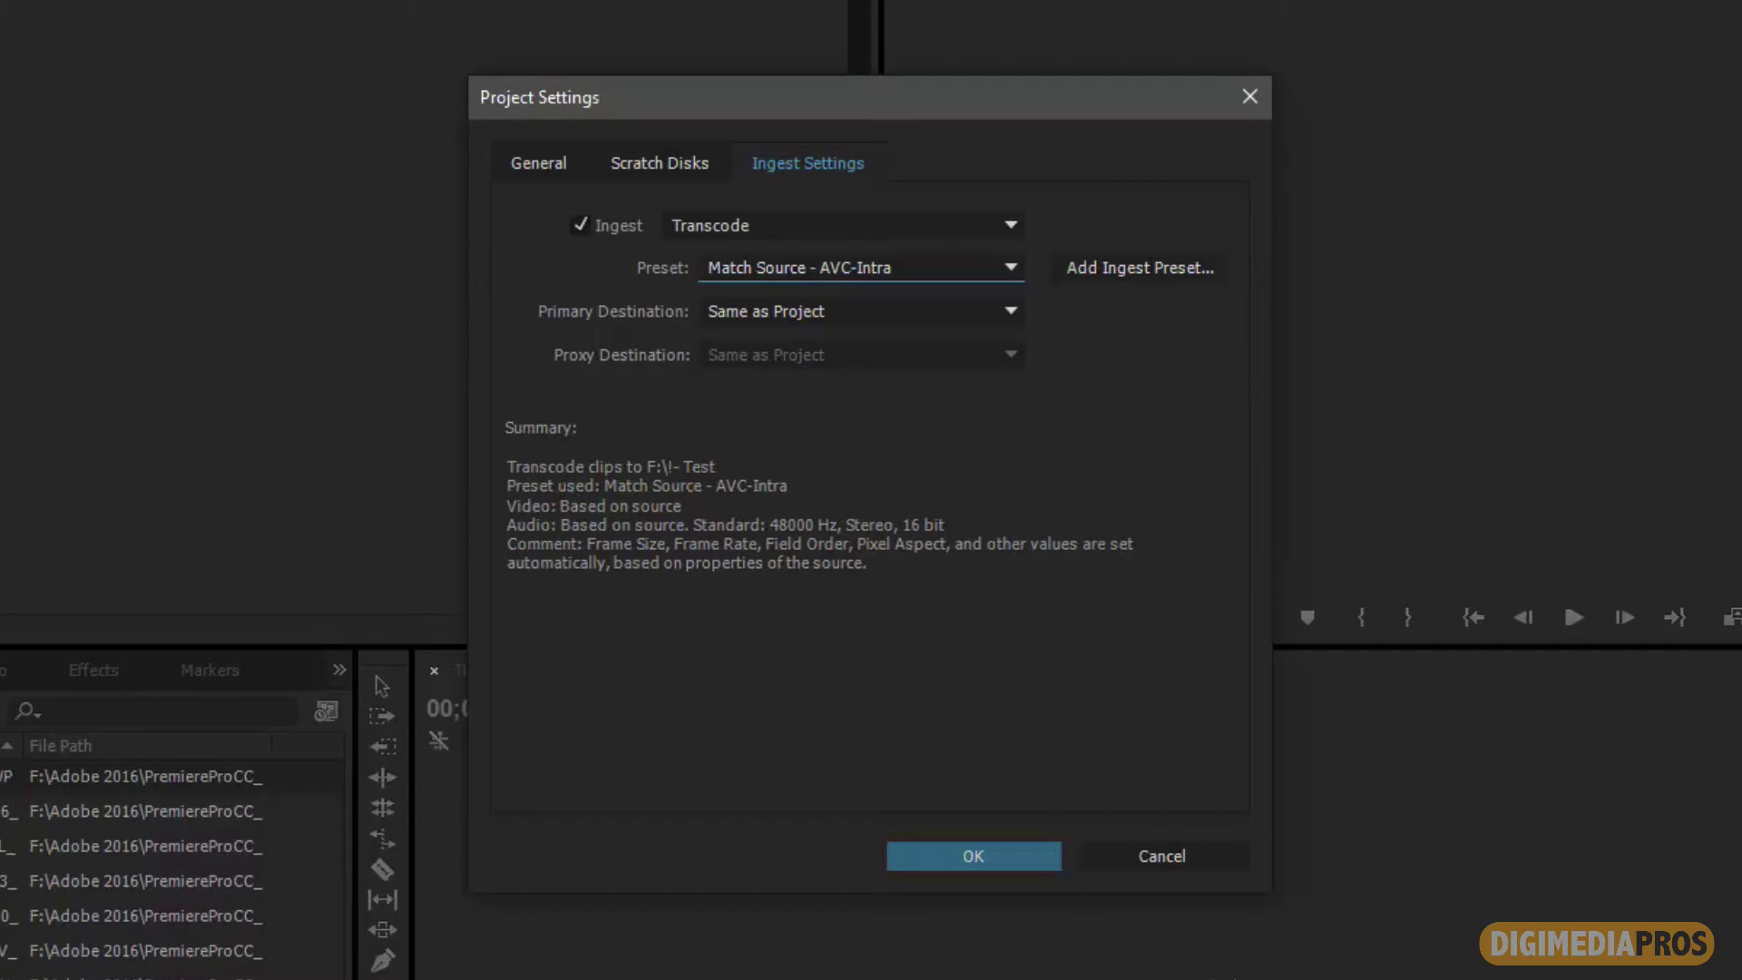
{"action": "left_click", "coordinate": [862, 311]}
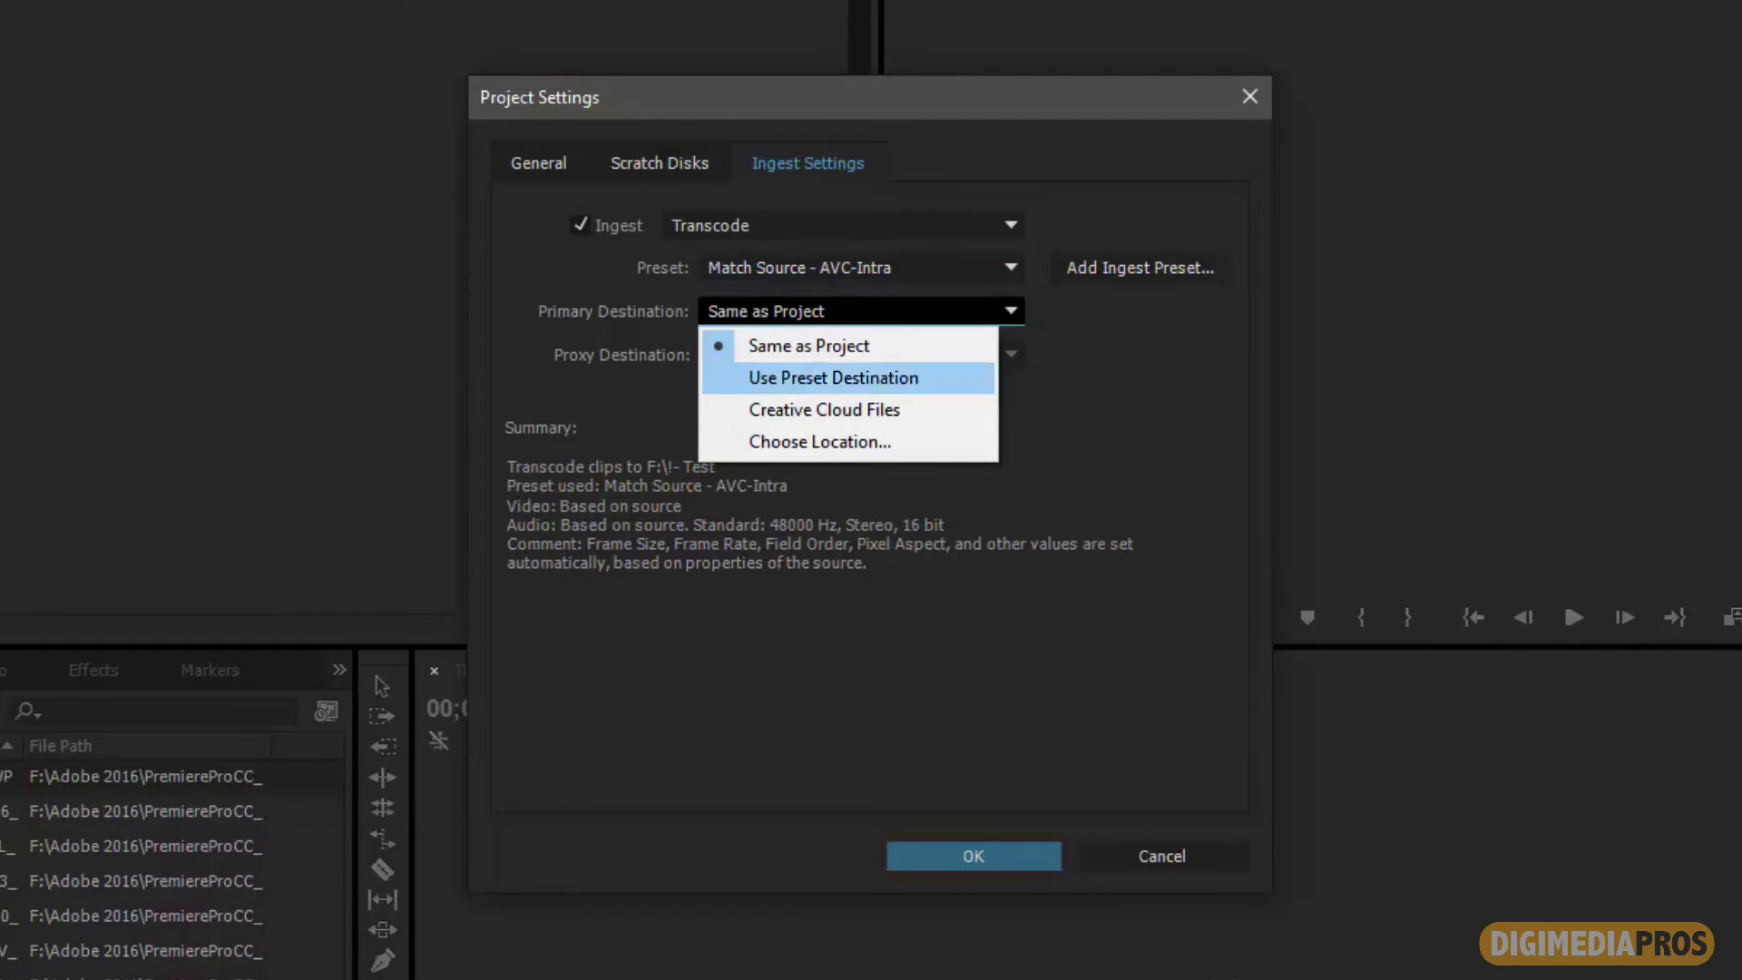
{"action": "key", "text": "Escape"}
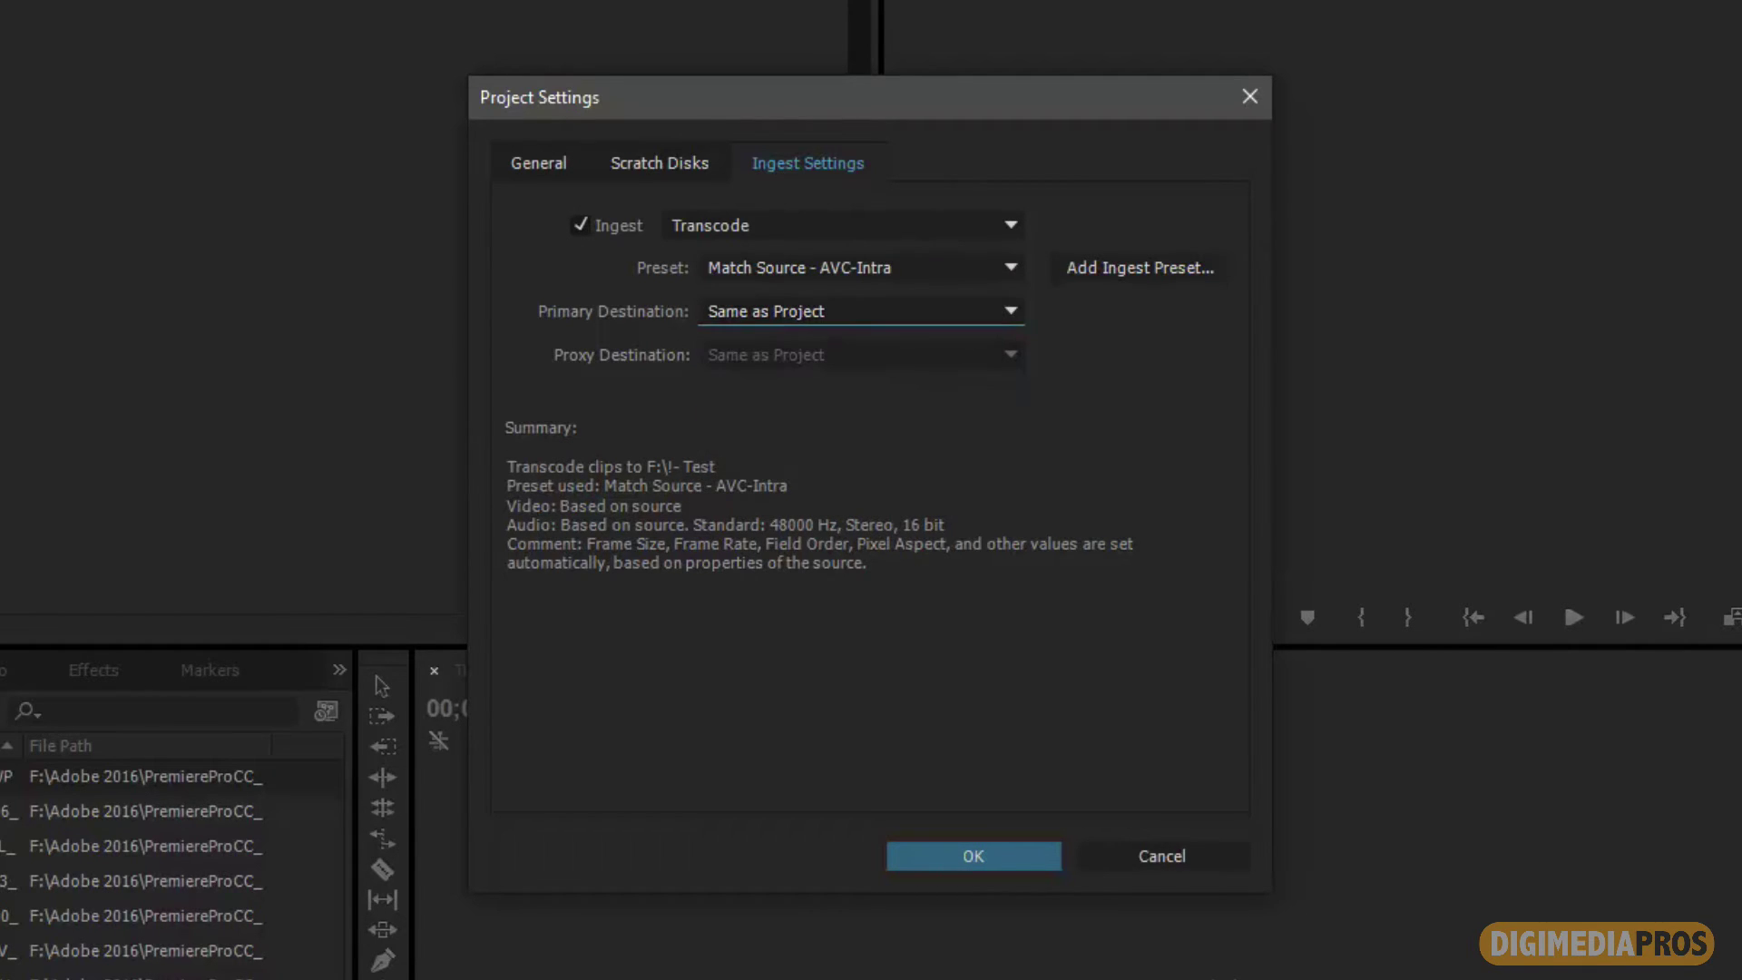
Step: Set the ingest action to Create Proxies and review its proxy destination options and proxy presets
{"action": "left_click", "coordinate": [844, 225]}
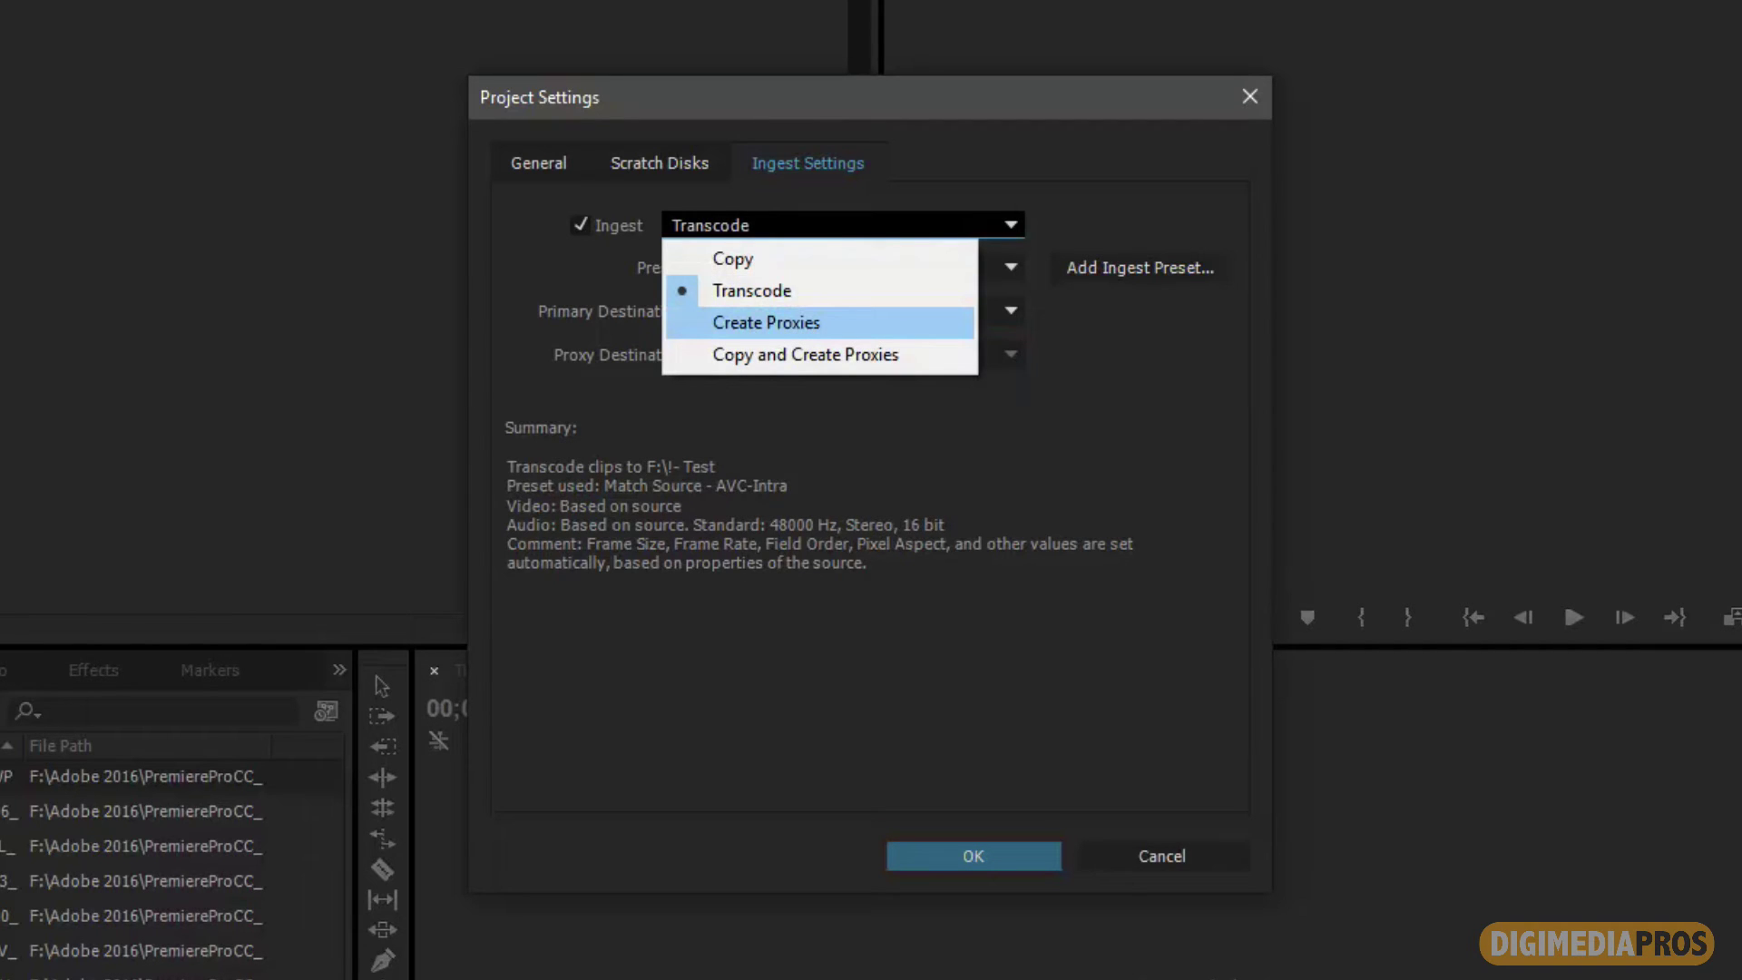
{"action": "key", "text": "Return"}
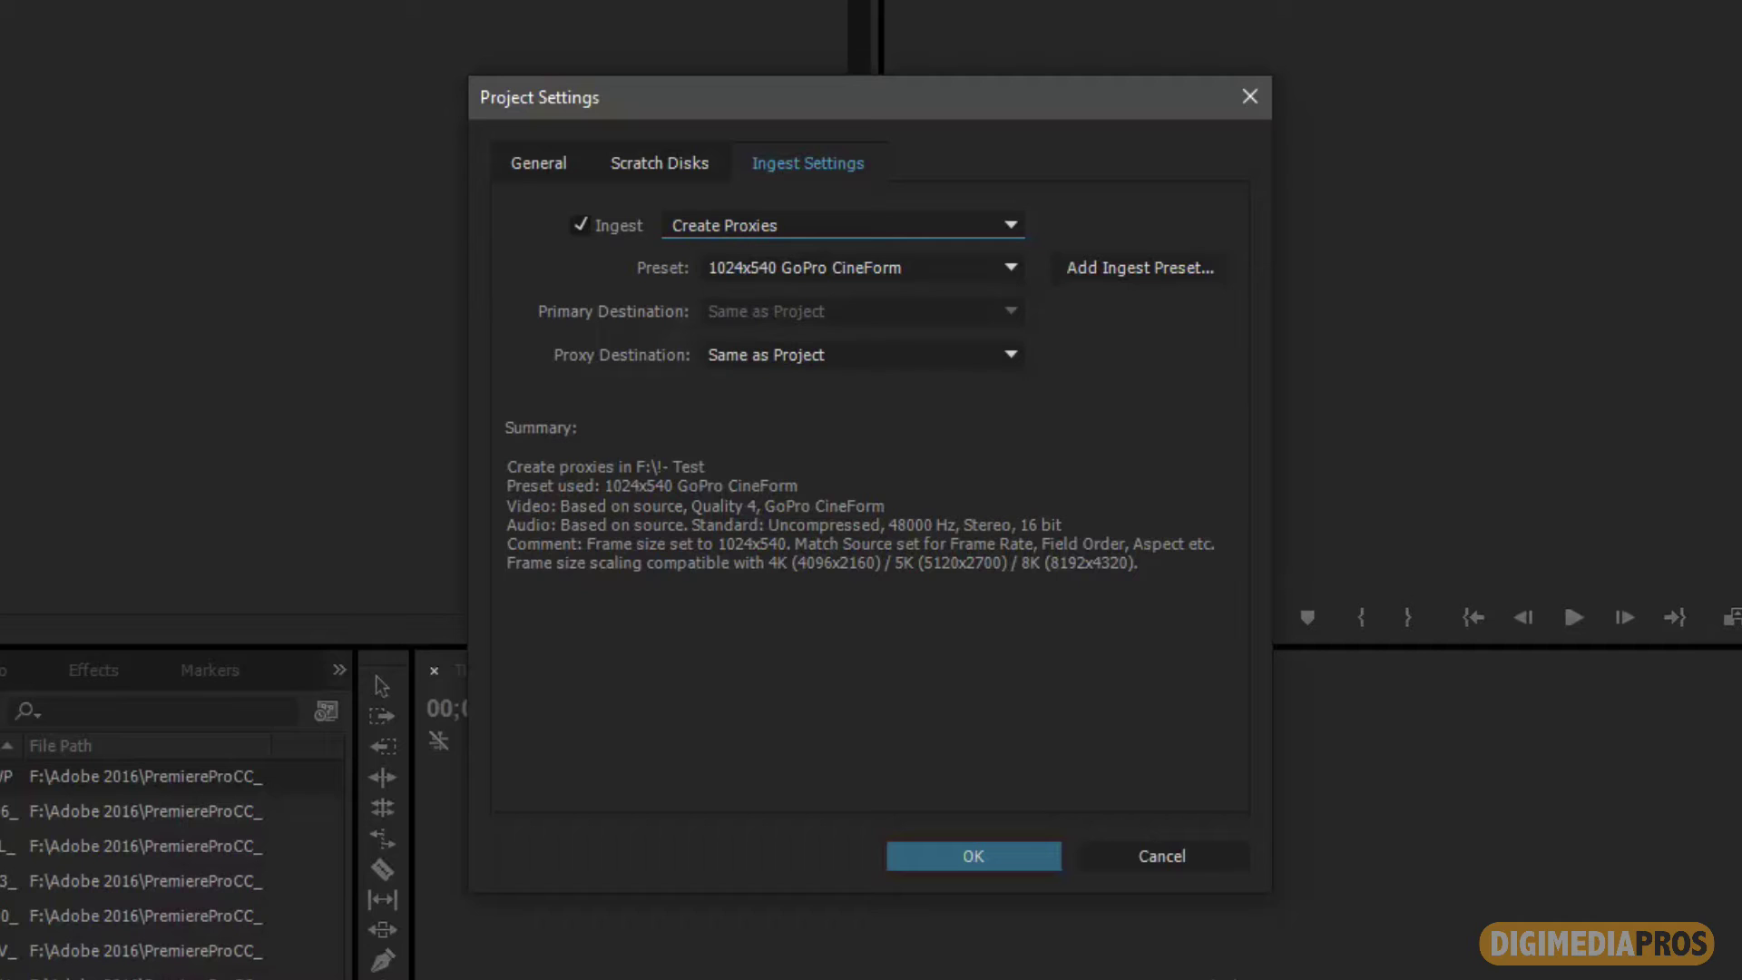
{"action": "left_click", "coordinate": [862, 355]}
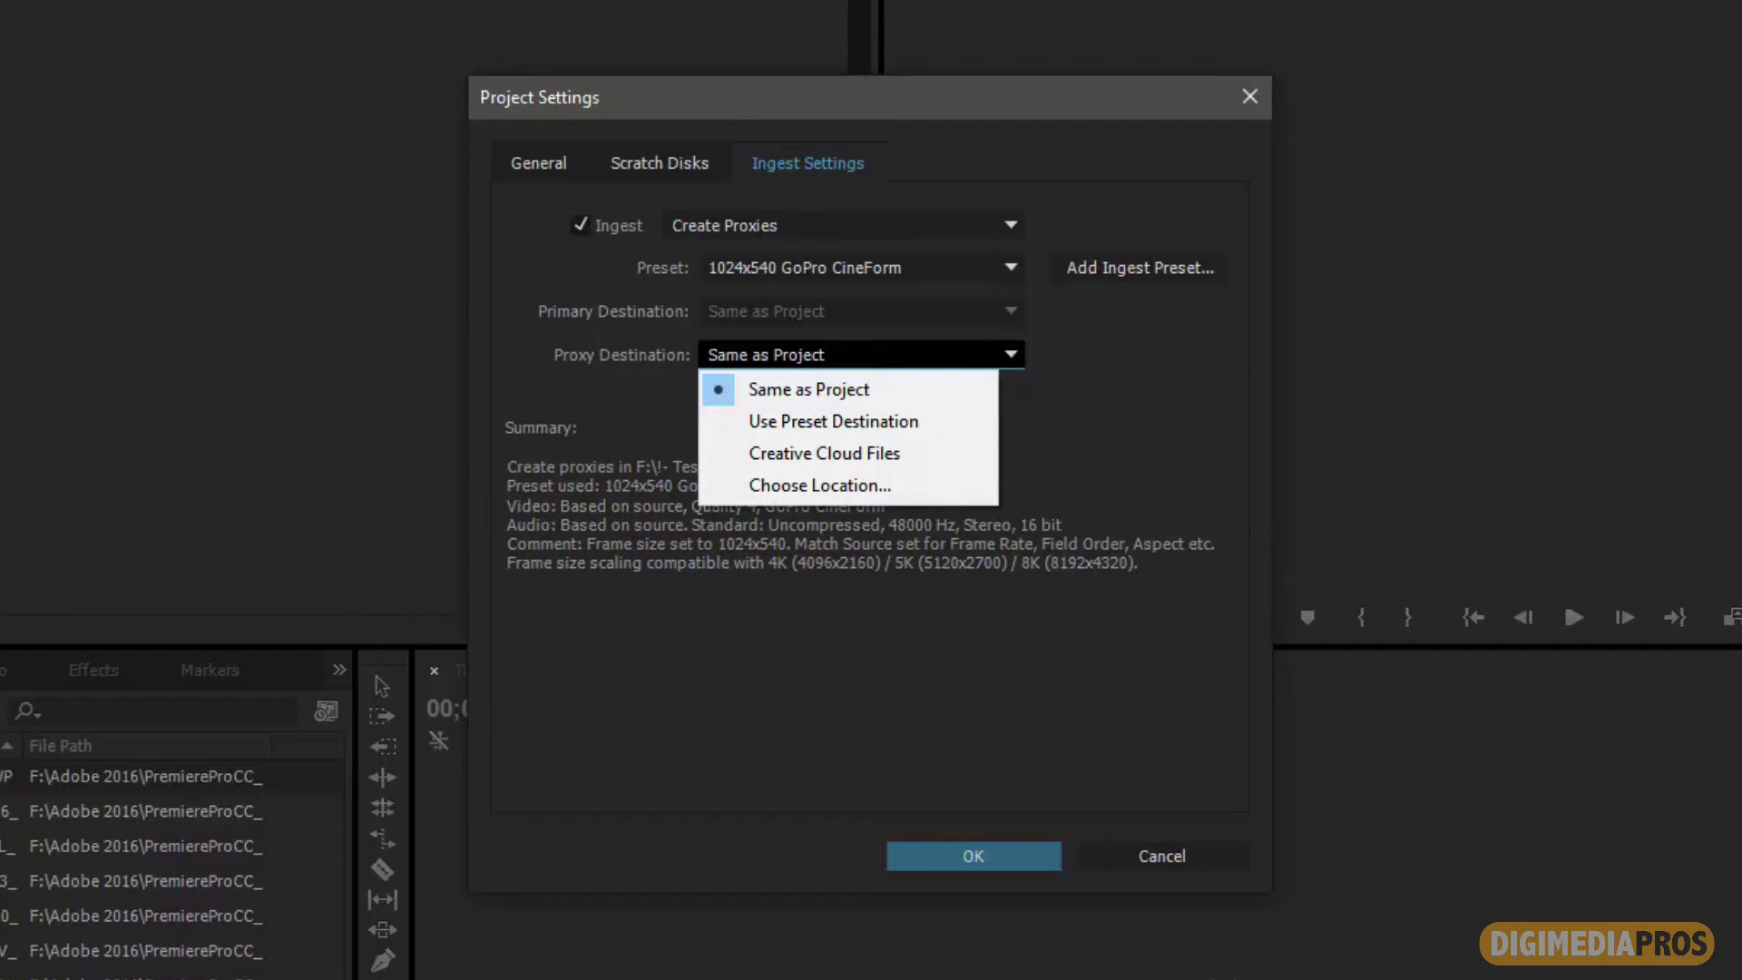
{"action": "key", "text": "Escape"}
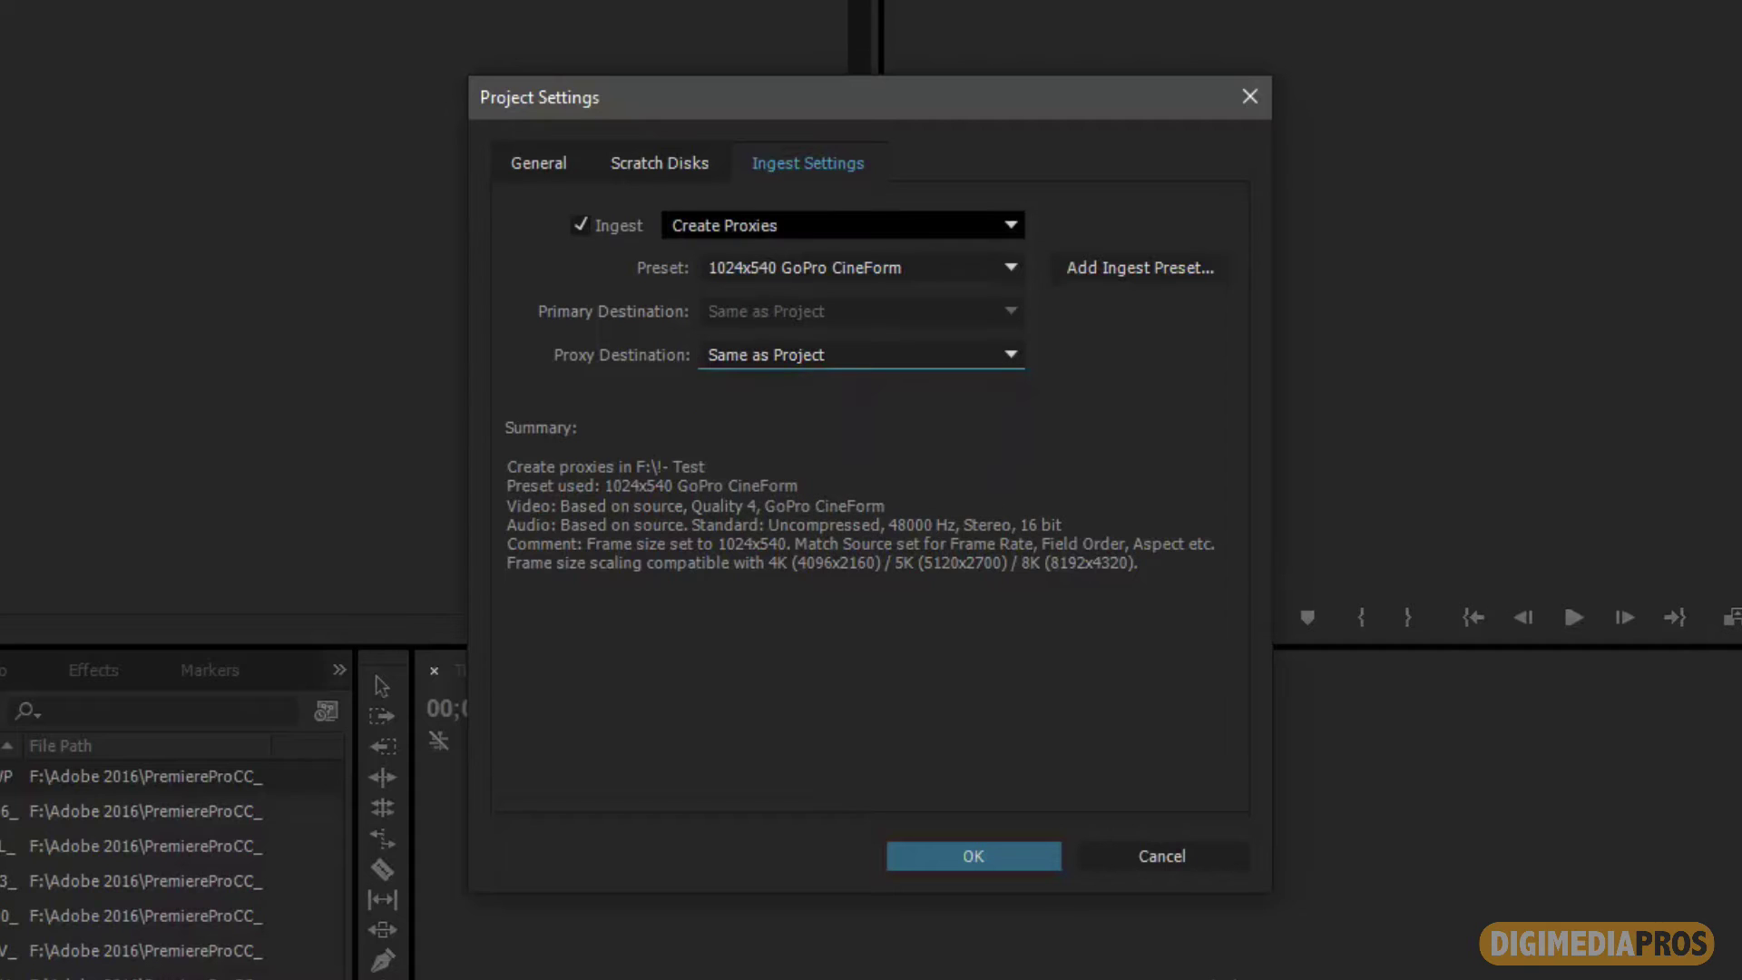
{"action": "left_click", "coordinate": [862, 267]}
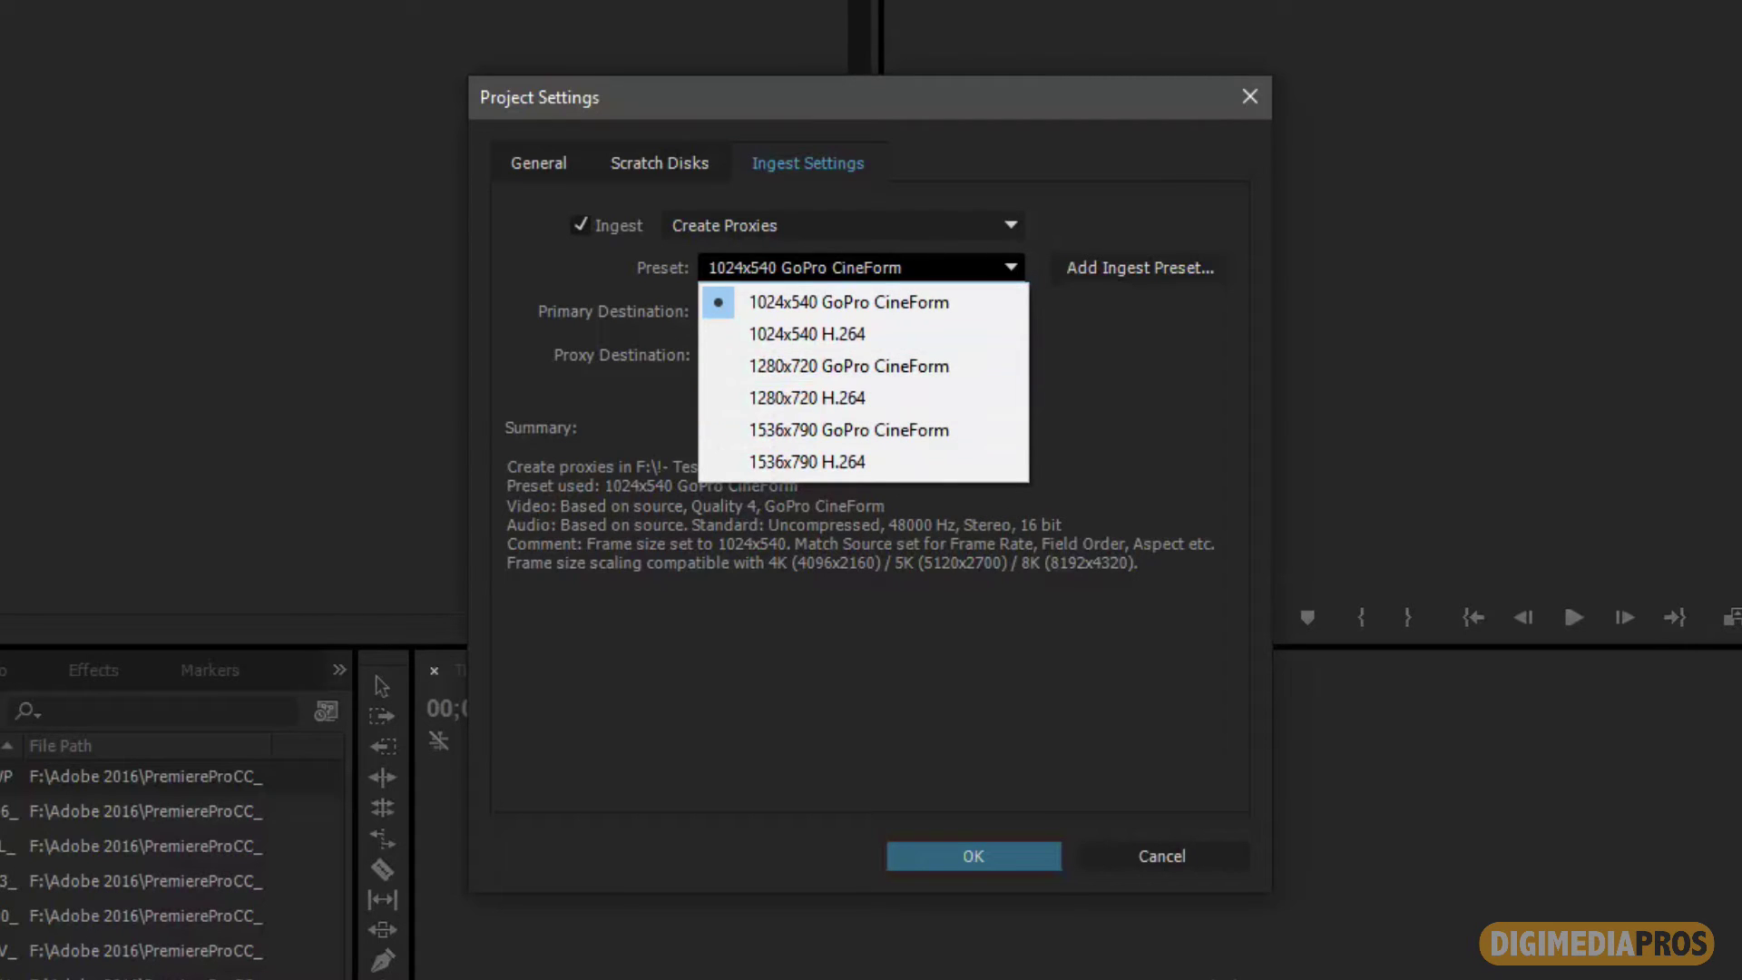
{"action": "key", "text": "Escape"}
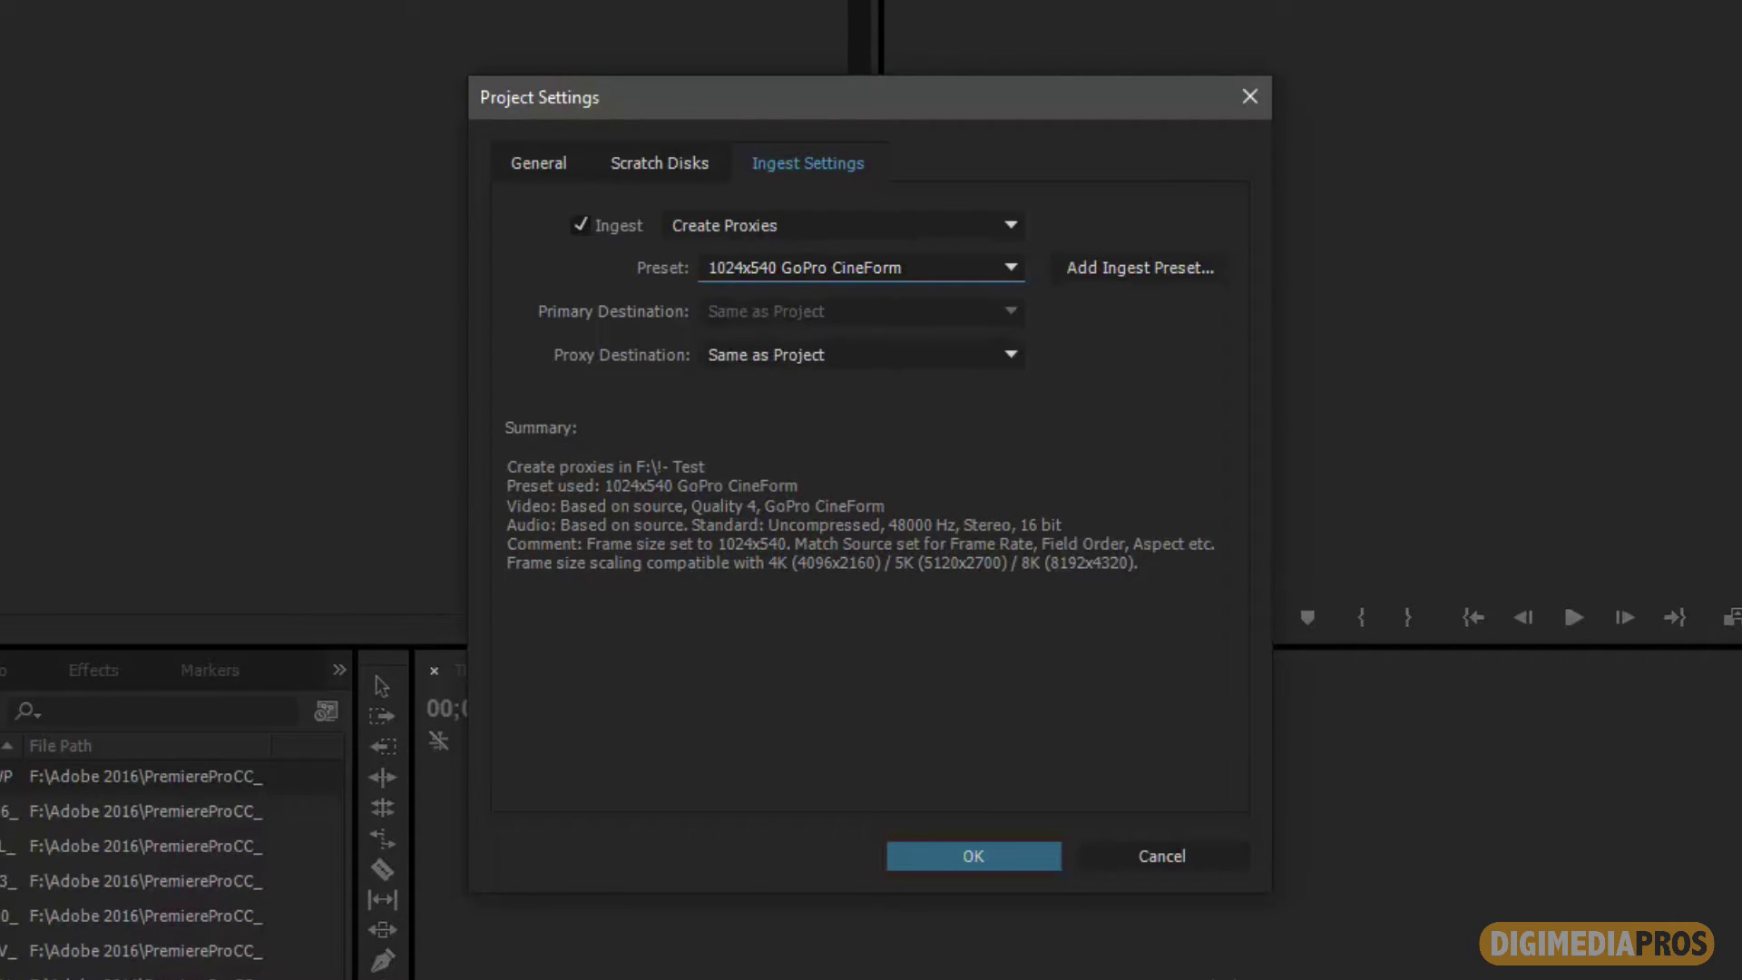
Step: Set the ingest action to Copy and Create Proxies and review its presets and its primary and proxy destinations
{"action": "left_click", "coordinate": [844, 225]}
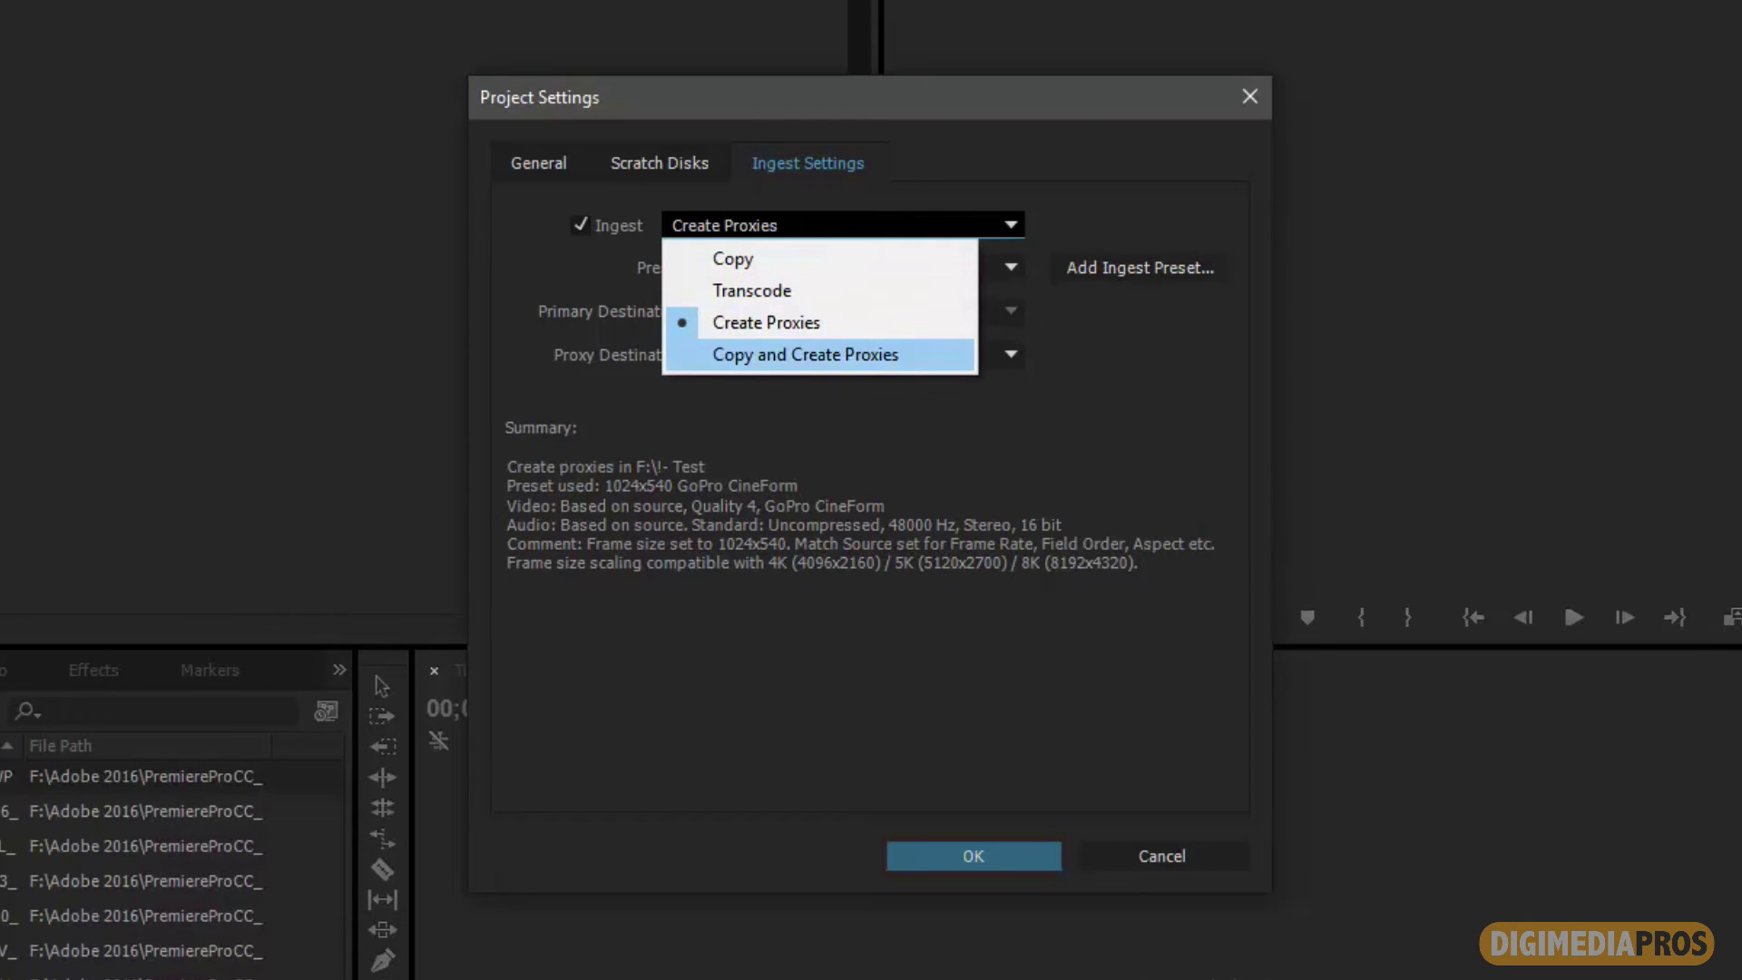
{"action": "key", "text": "Return"}
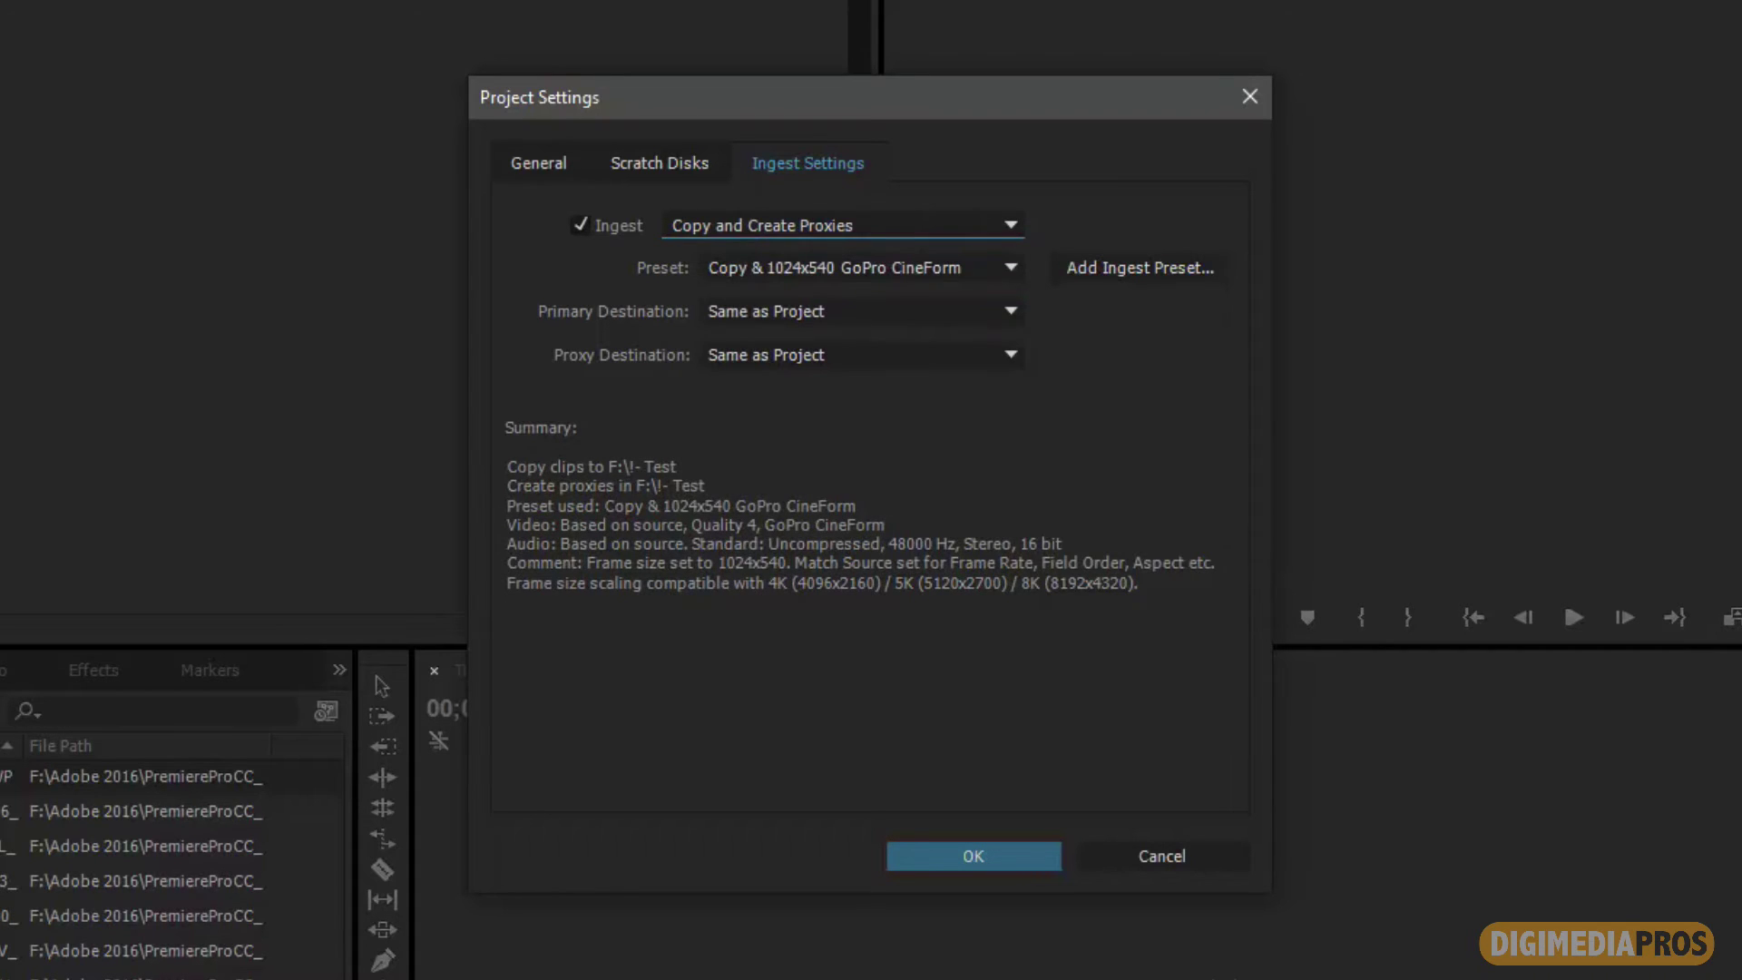
{"action": "key", "text": "Tab"}
{"action": "key", "text": "alt+Down"}
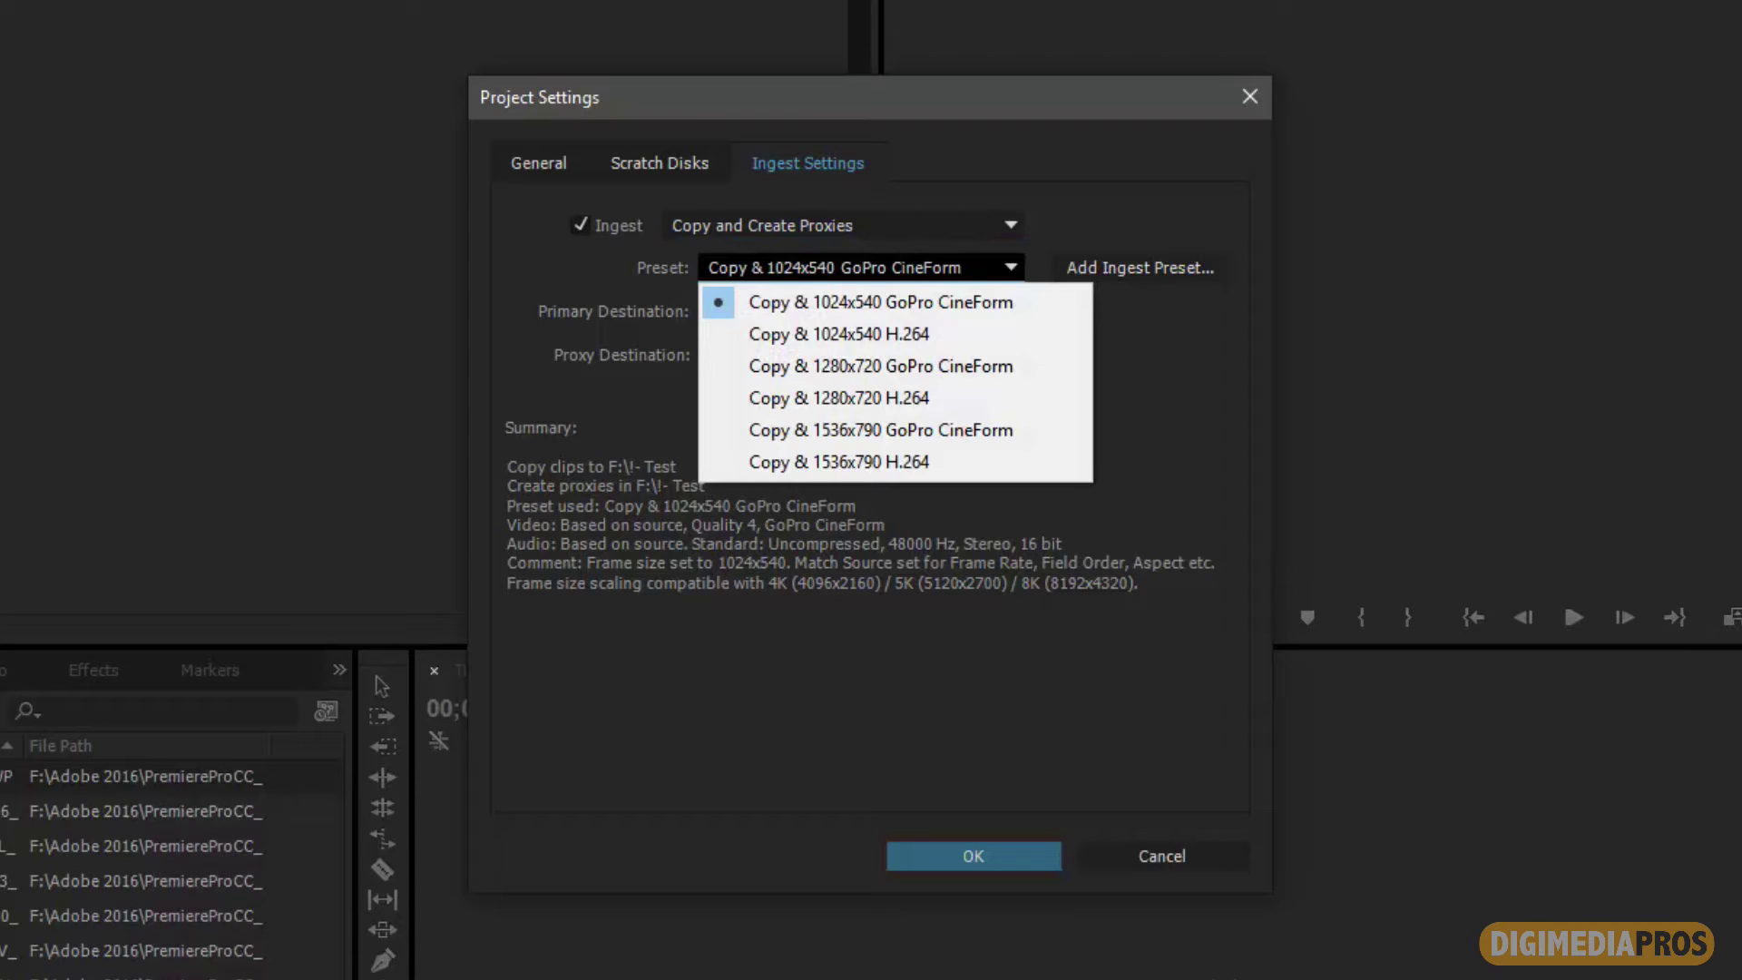
{"action": "key", "text": "Return"}
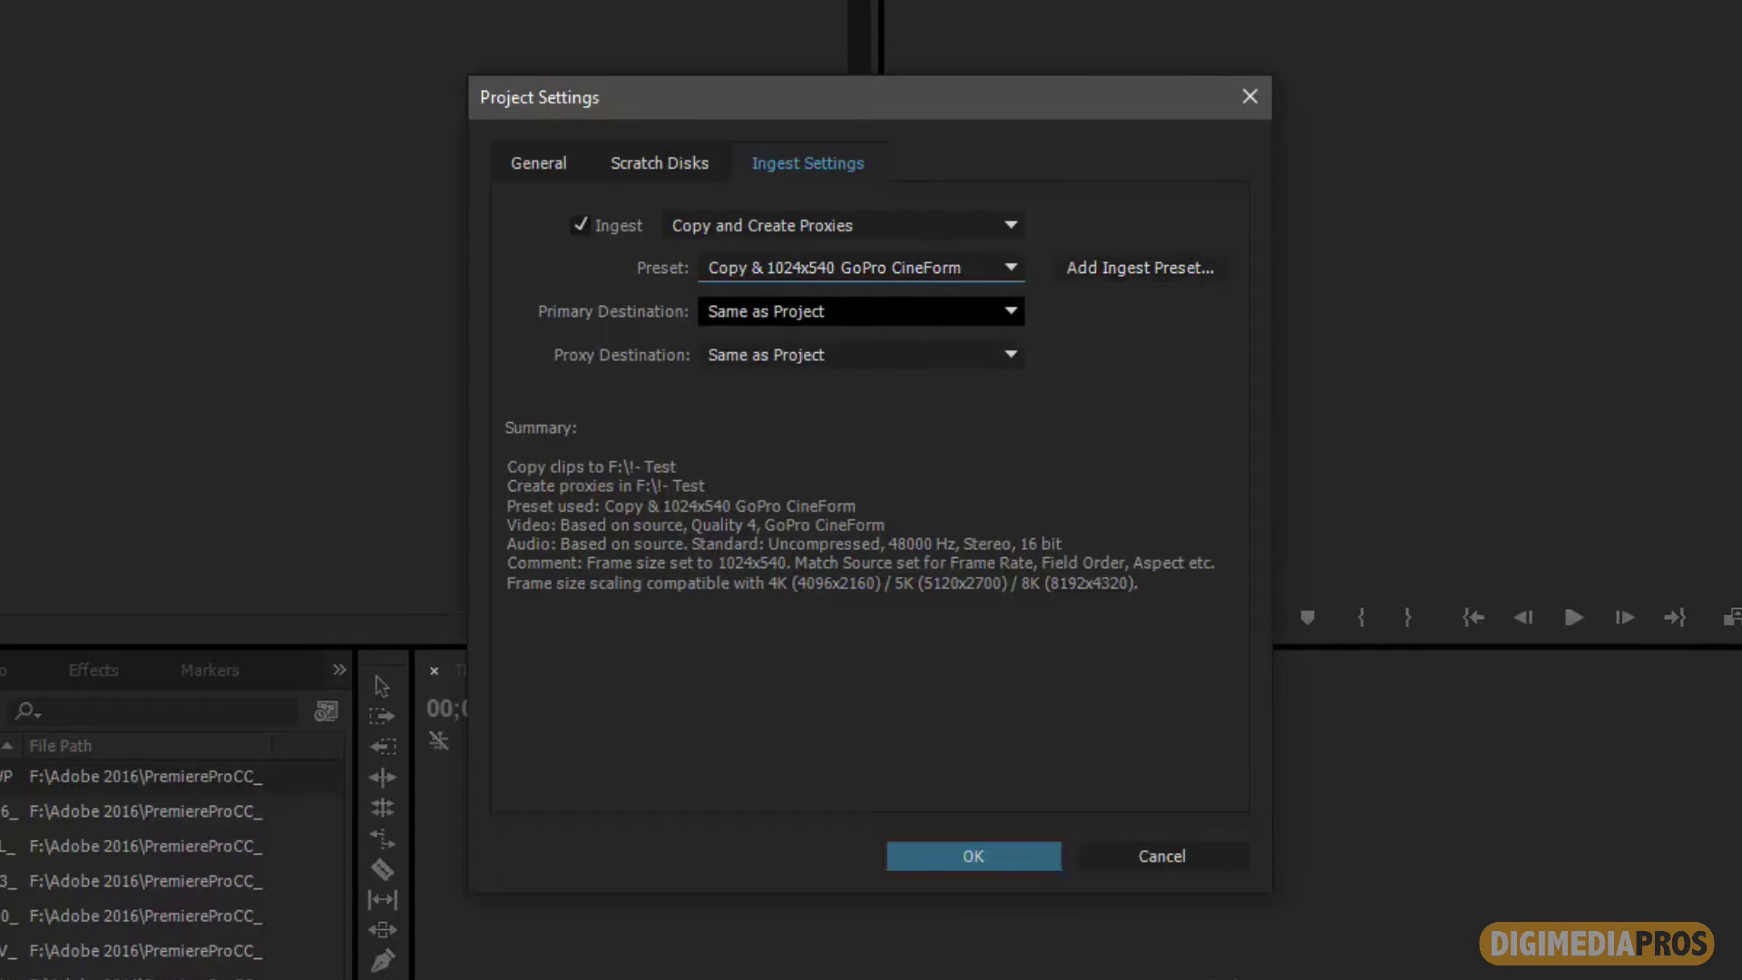
{"action": "left_click", "coordinate": [860, 312]}
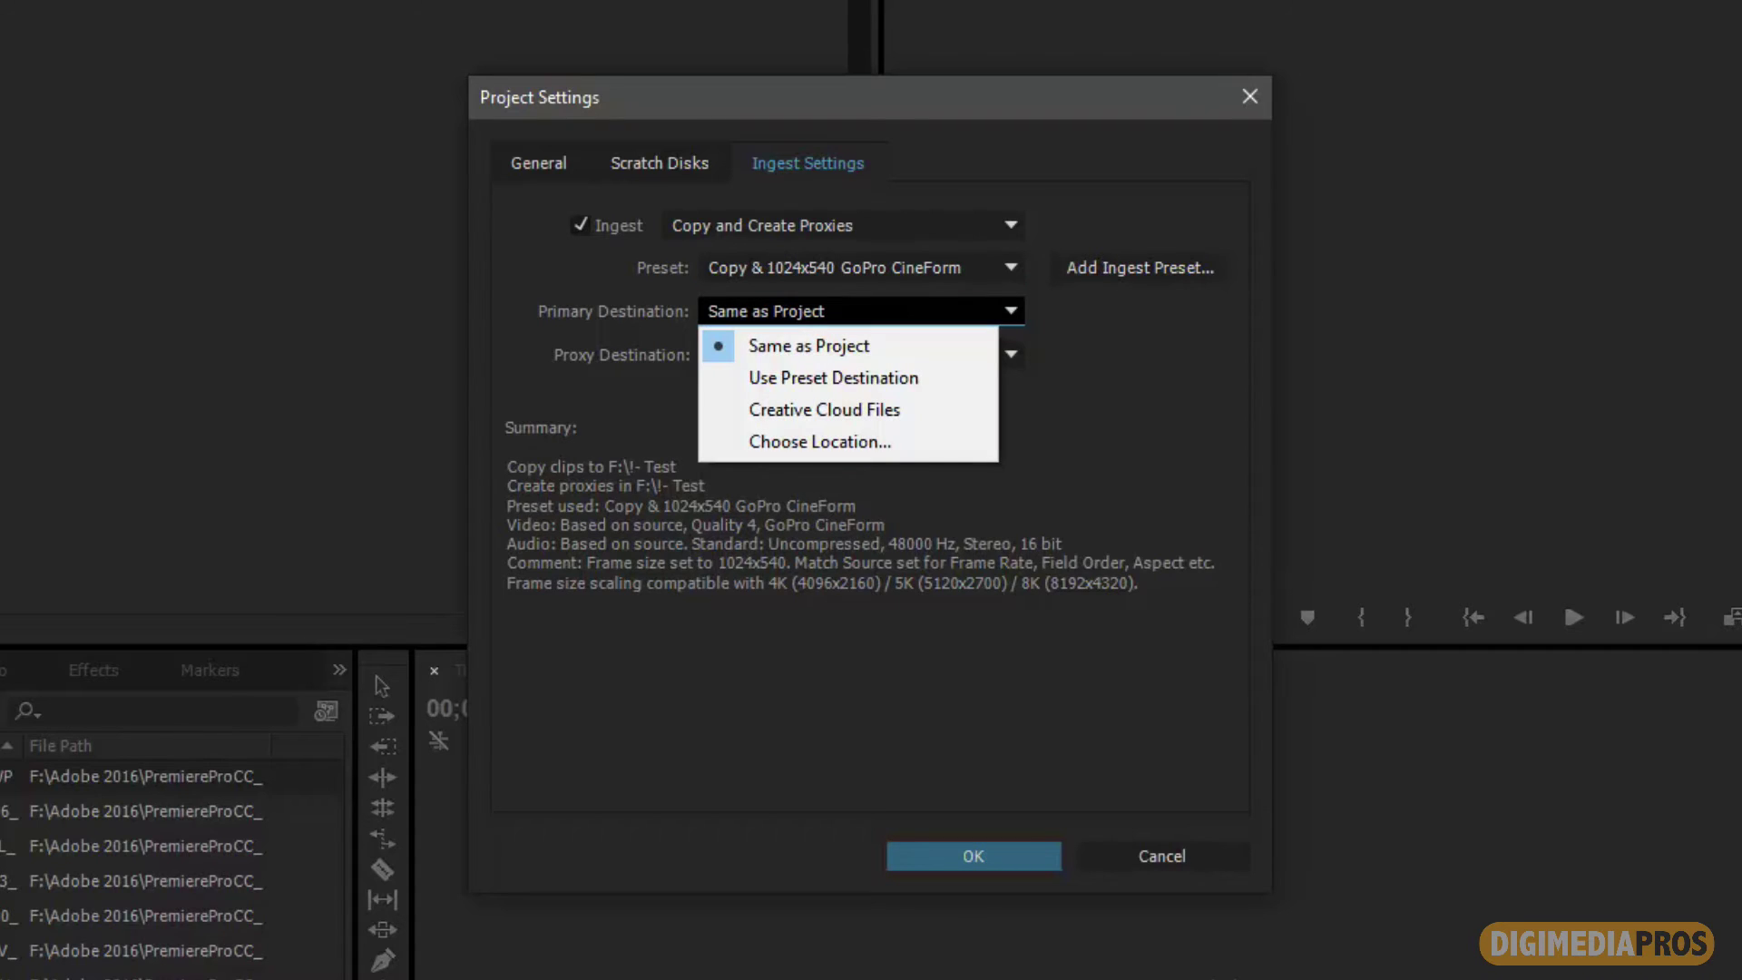
{"action": "left_click", "coordinate": [861, 312]}
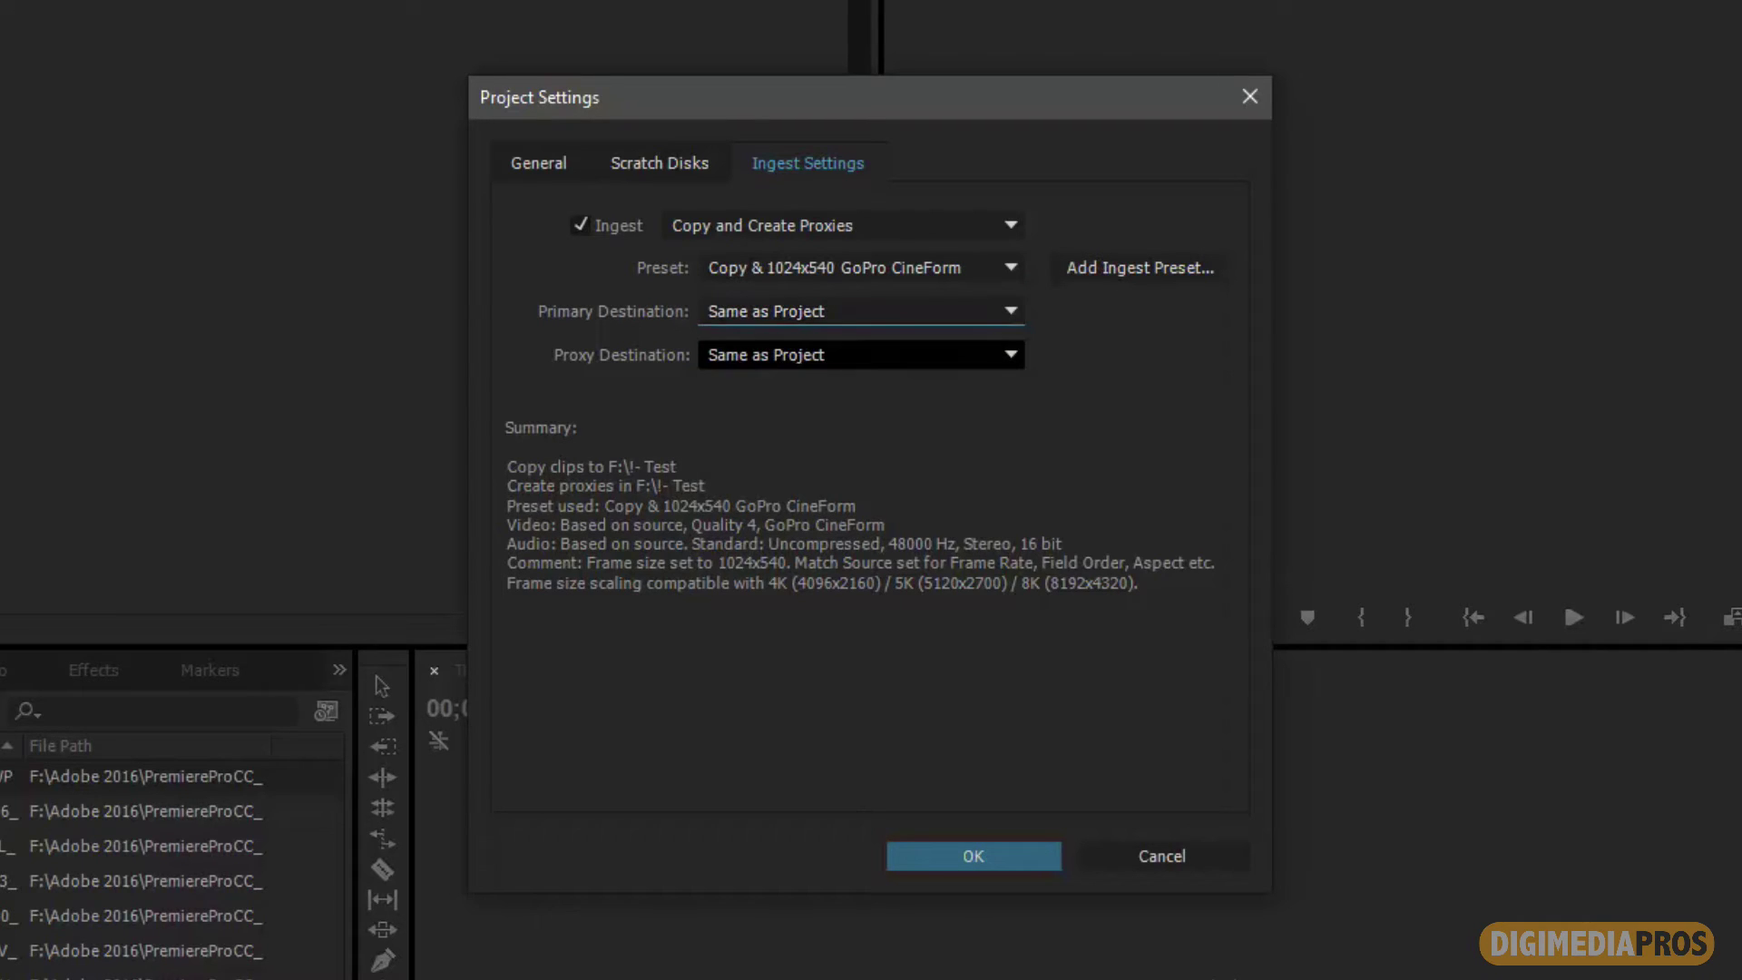
{"action": "left_click", "coordinate": [860, 355]}
{"action": "left_click", "coordinate": [861, 355]}
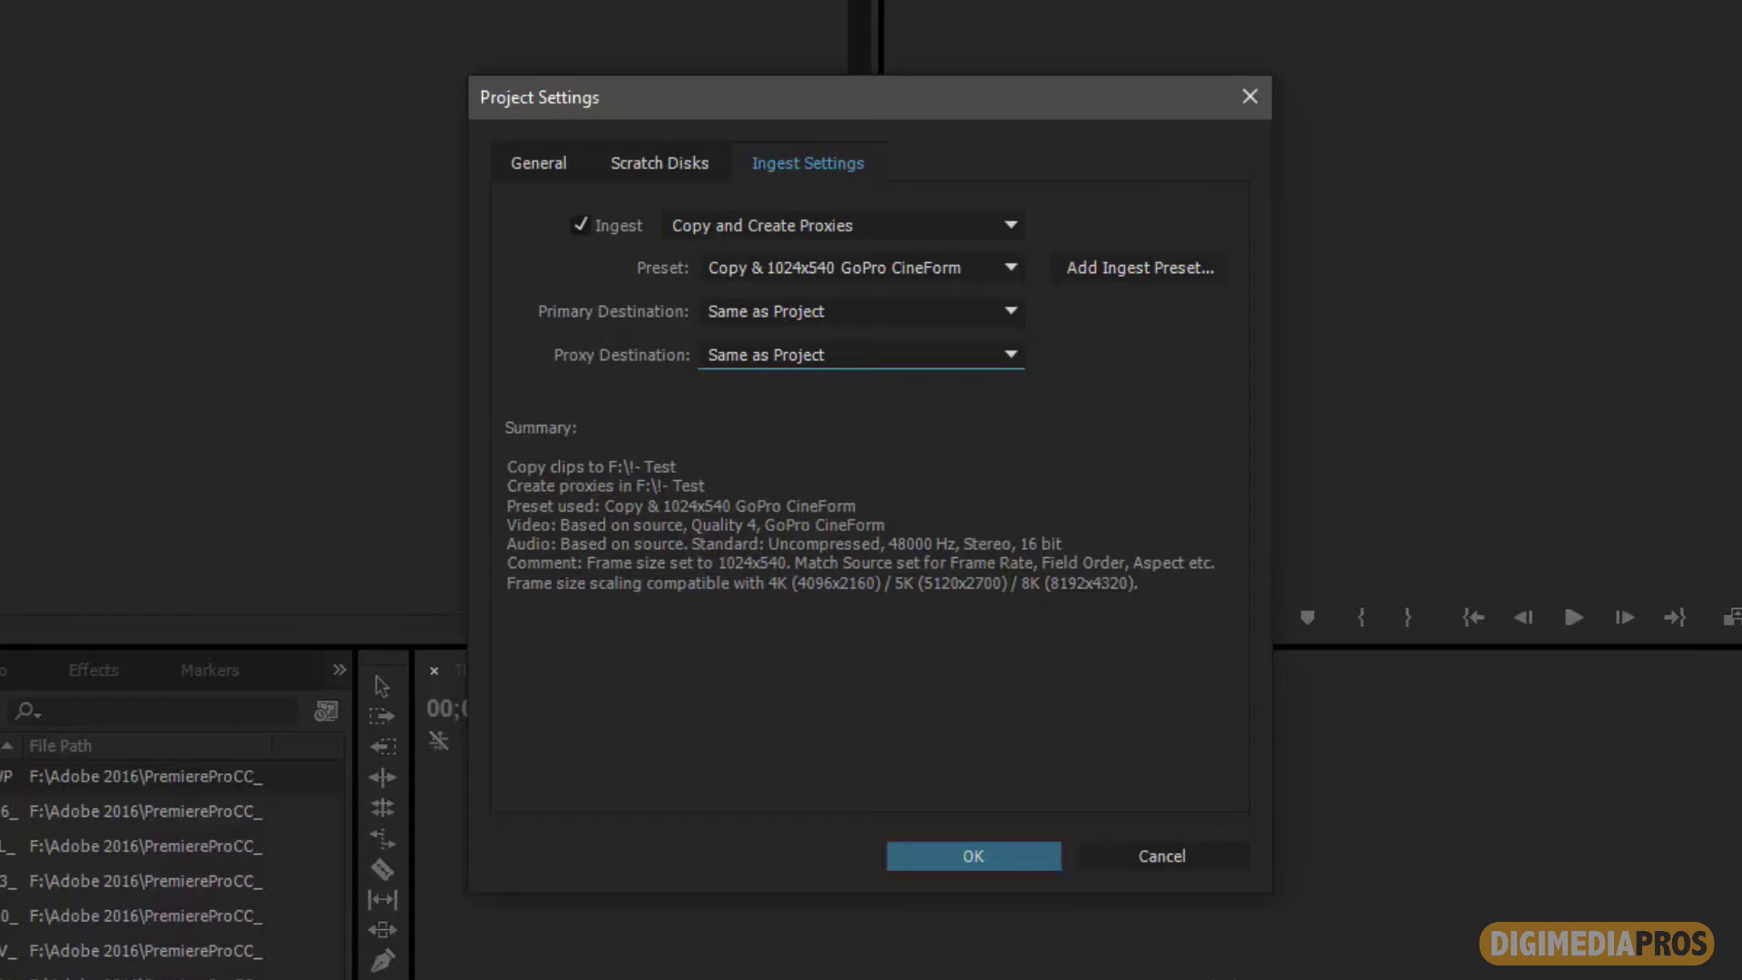
Step: Set the ingest action to Create Proxies and apply the project settings
{"action": "left_click", "coordinate": [844, 225]}
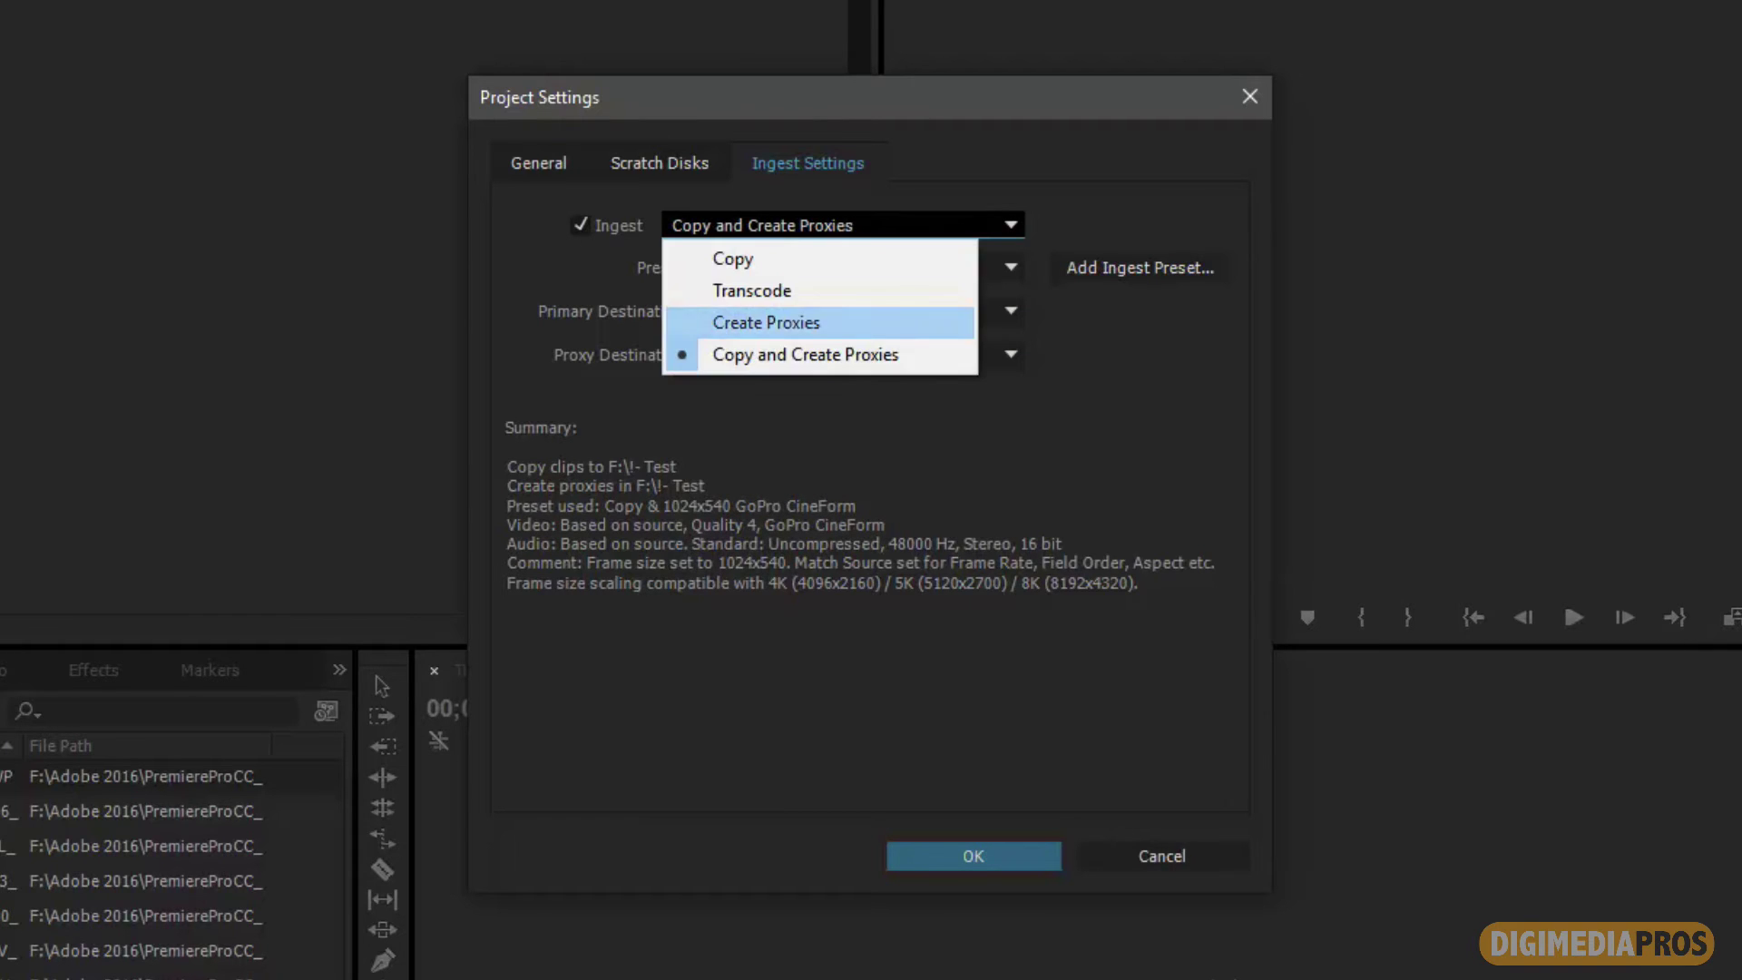
{"action": "left_click", "coordinate": [820, 323]}
{"action": "key", "text": "Return"}
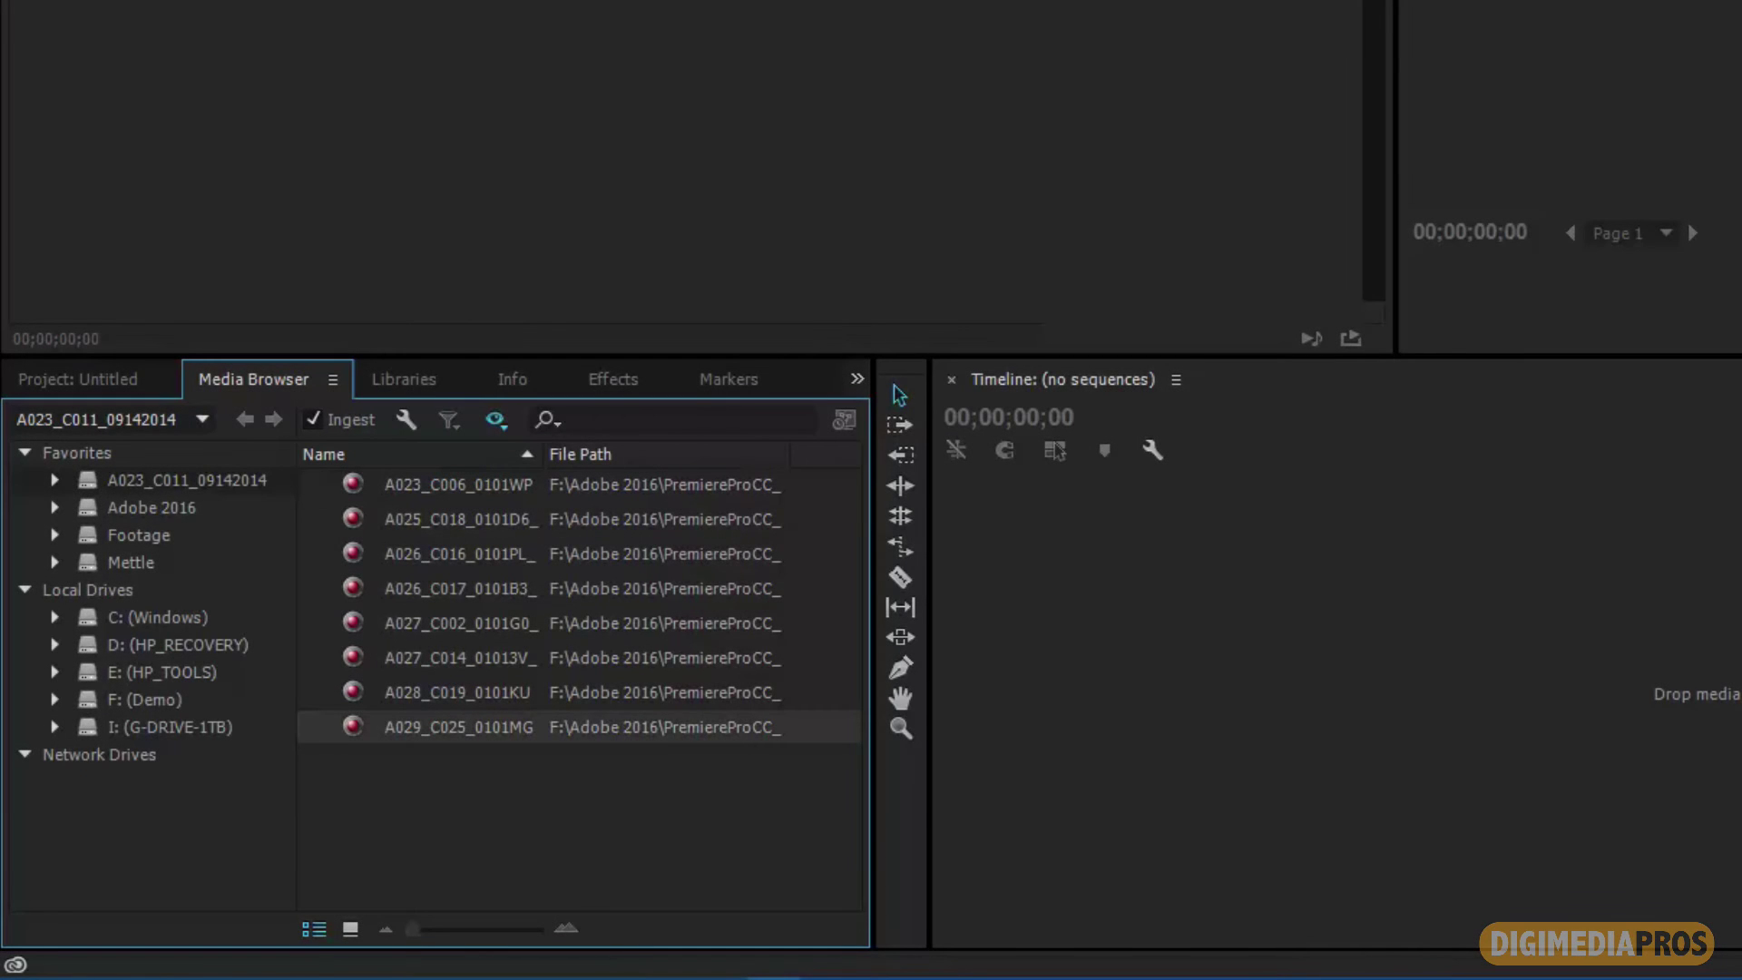
Step: Import the last R3D clip, A029_C025_0101MG, with ingest enabled, and return from Media Encoder to Premiere Pro
{"action": "right_click", "coordinate": [354, 726]}
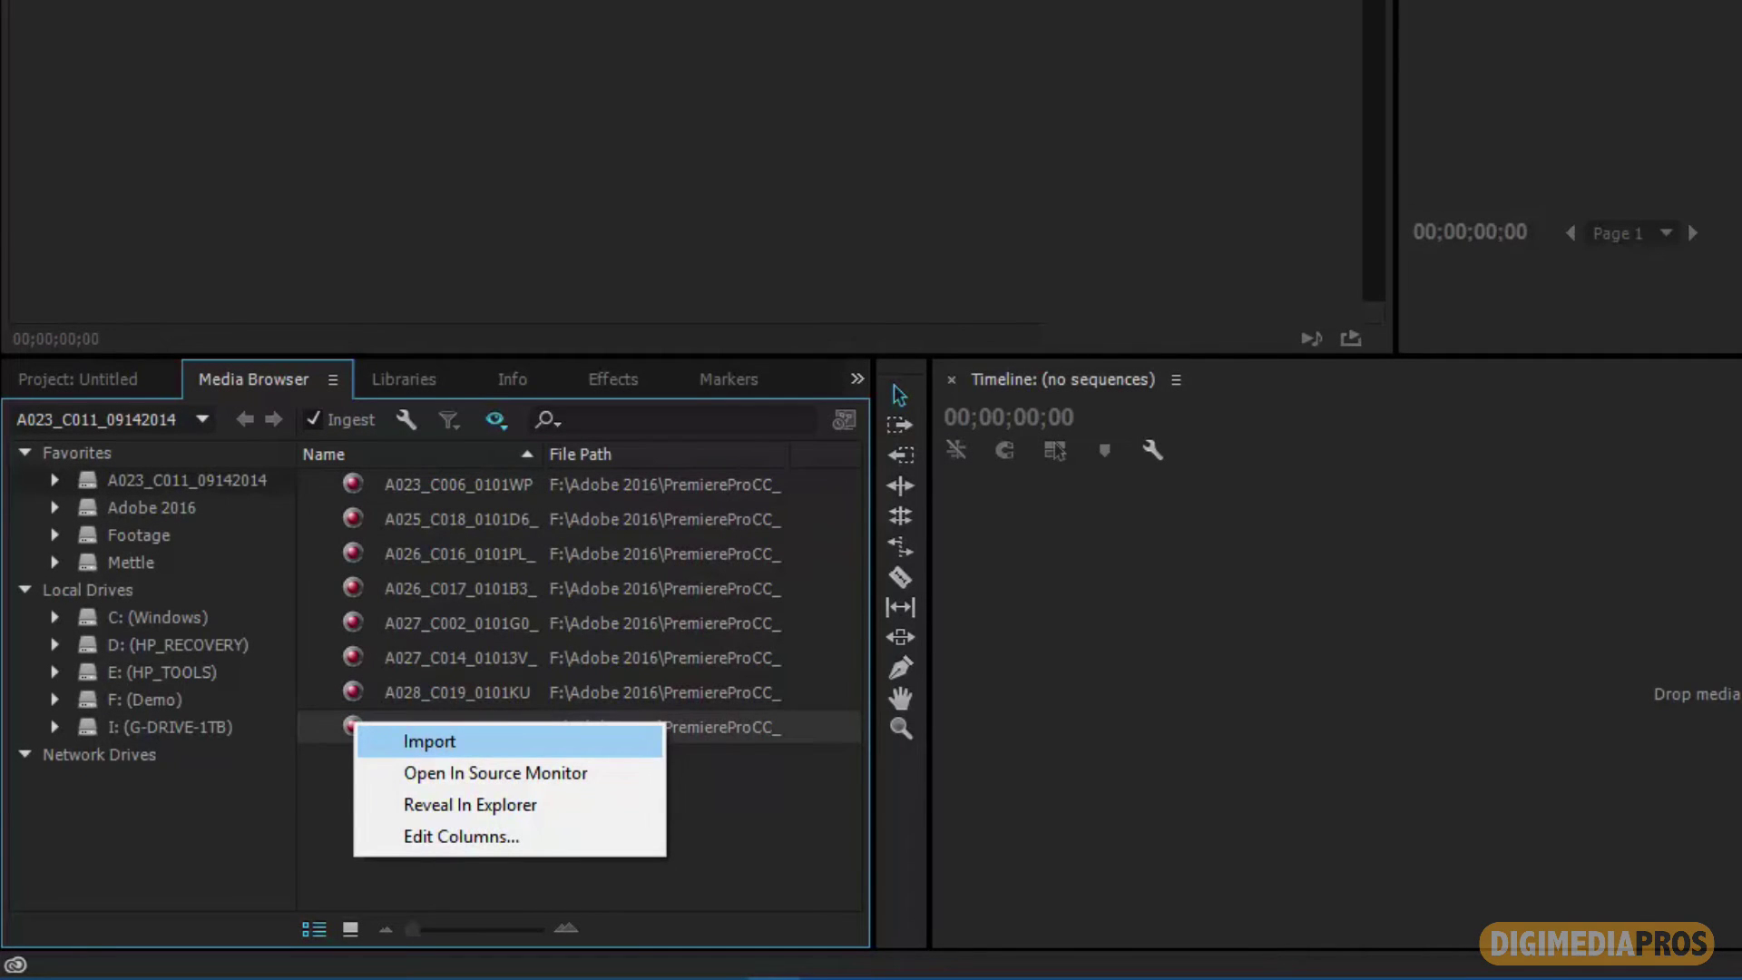
{"action": "left_click", "coordinate": [429, 742]}
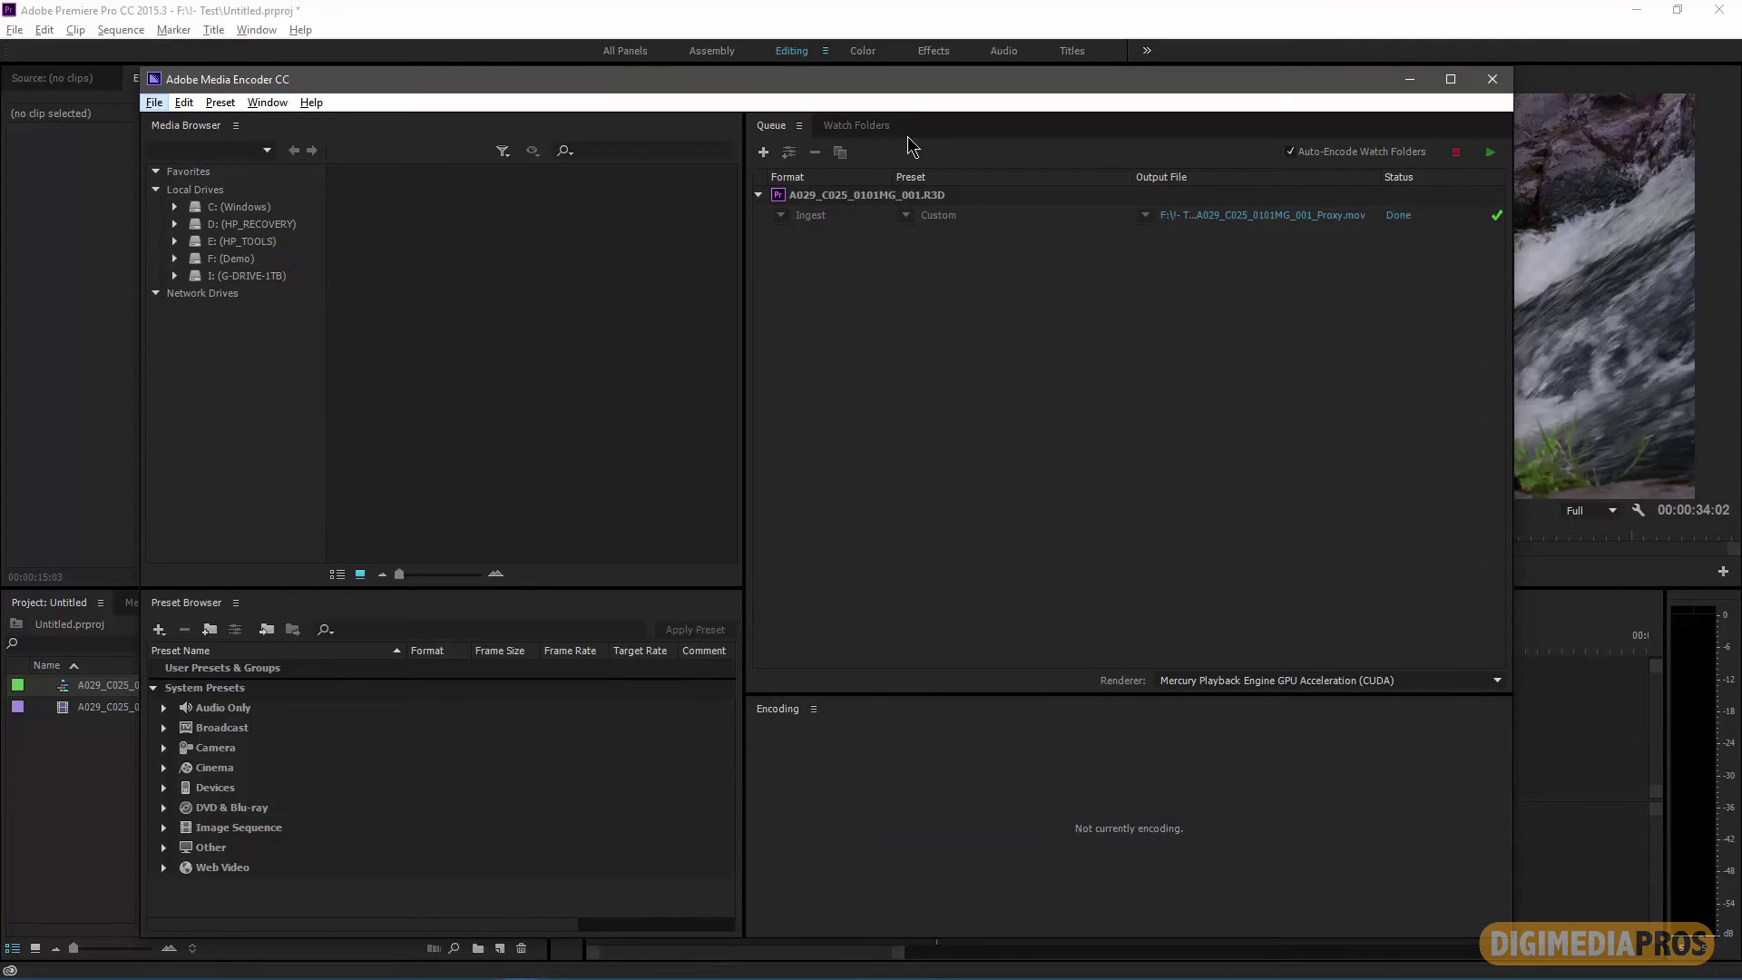
{"action": "key", "text": "alt+Tab"}
Step: Add the Toggle Proxies control to the Program Monitor and play the sequence with proxies enabled
{"action": "mouse_move", "coordinate": [937, 648]}
{"action": "left_mouse_down"}
{"action": "mouse_move", "coordinate": [892, 648]}
{"action": "mouse_move", "coordinate": [979, 648]}
{"action": "mouse_move", "coordinate": [879, 648]}
{"action": "mouse_move", "coordinate": [931, 648]}
{"action": "mouse_move", "coordinate": [908, 648]}
{"action": "left_mouse_up"}
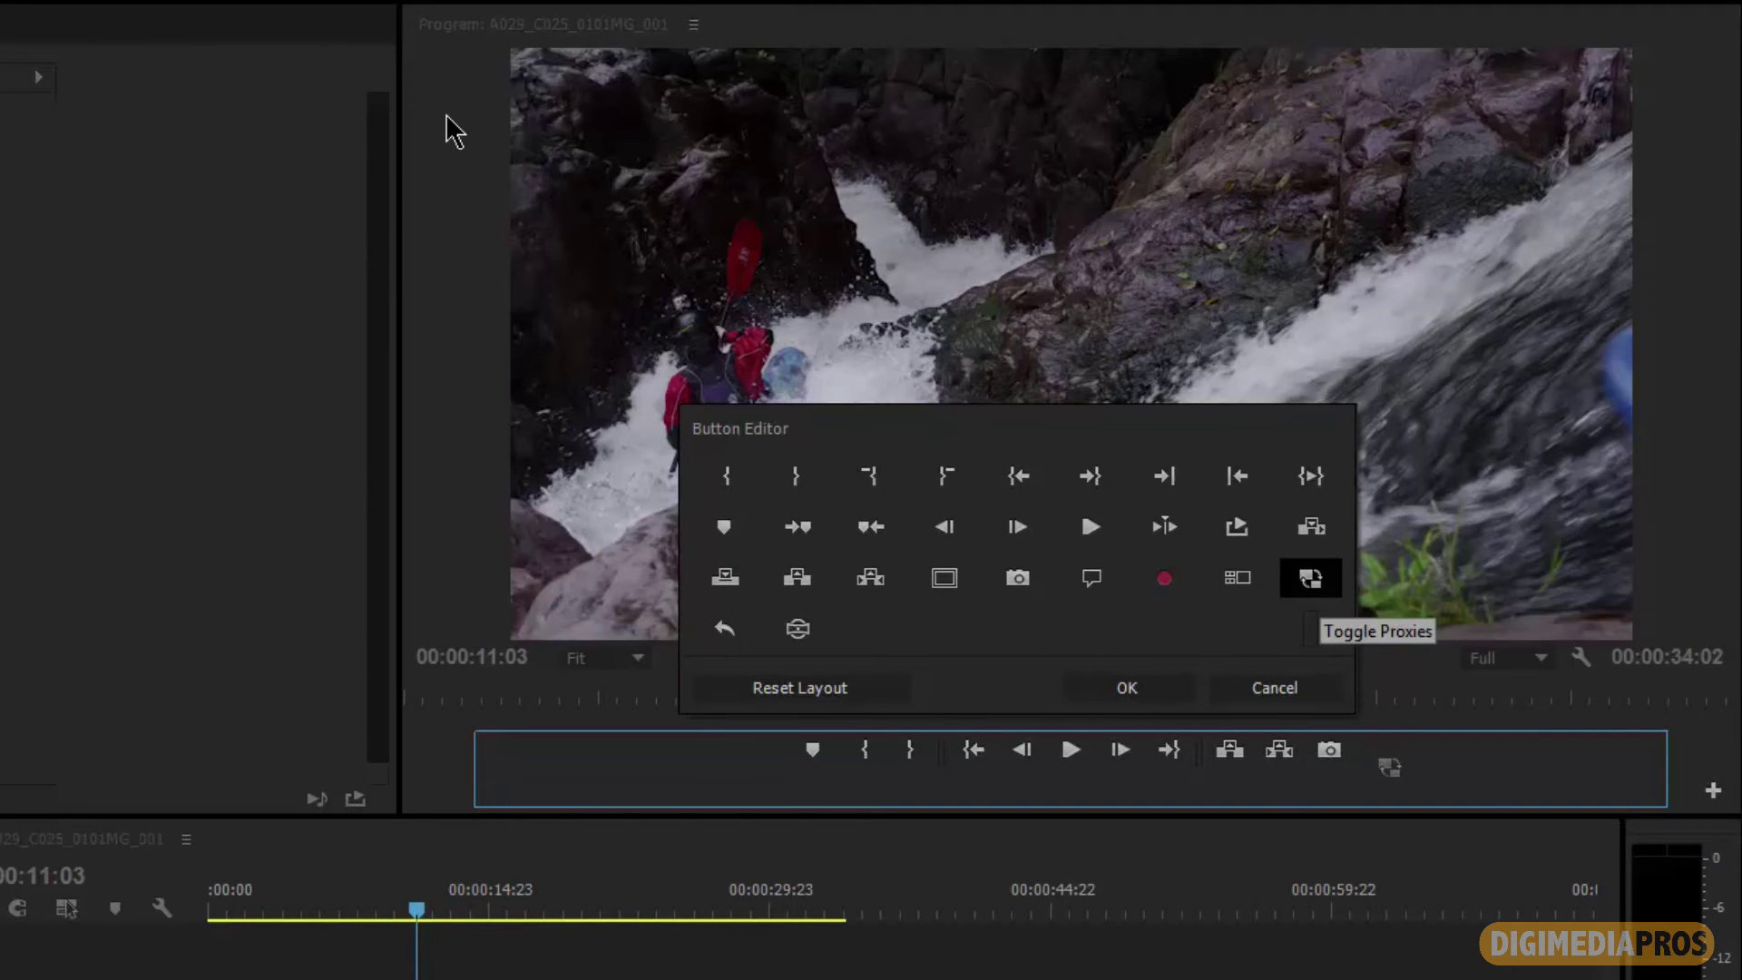
{"action": "left_click_drag", "start_coordinate": [1311, 578], "coordinate": [1387, 763]}
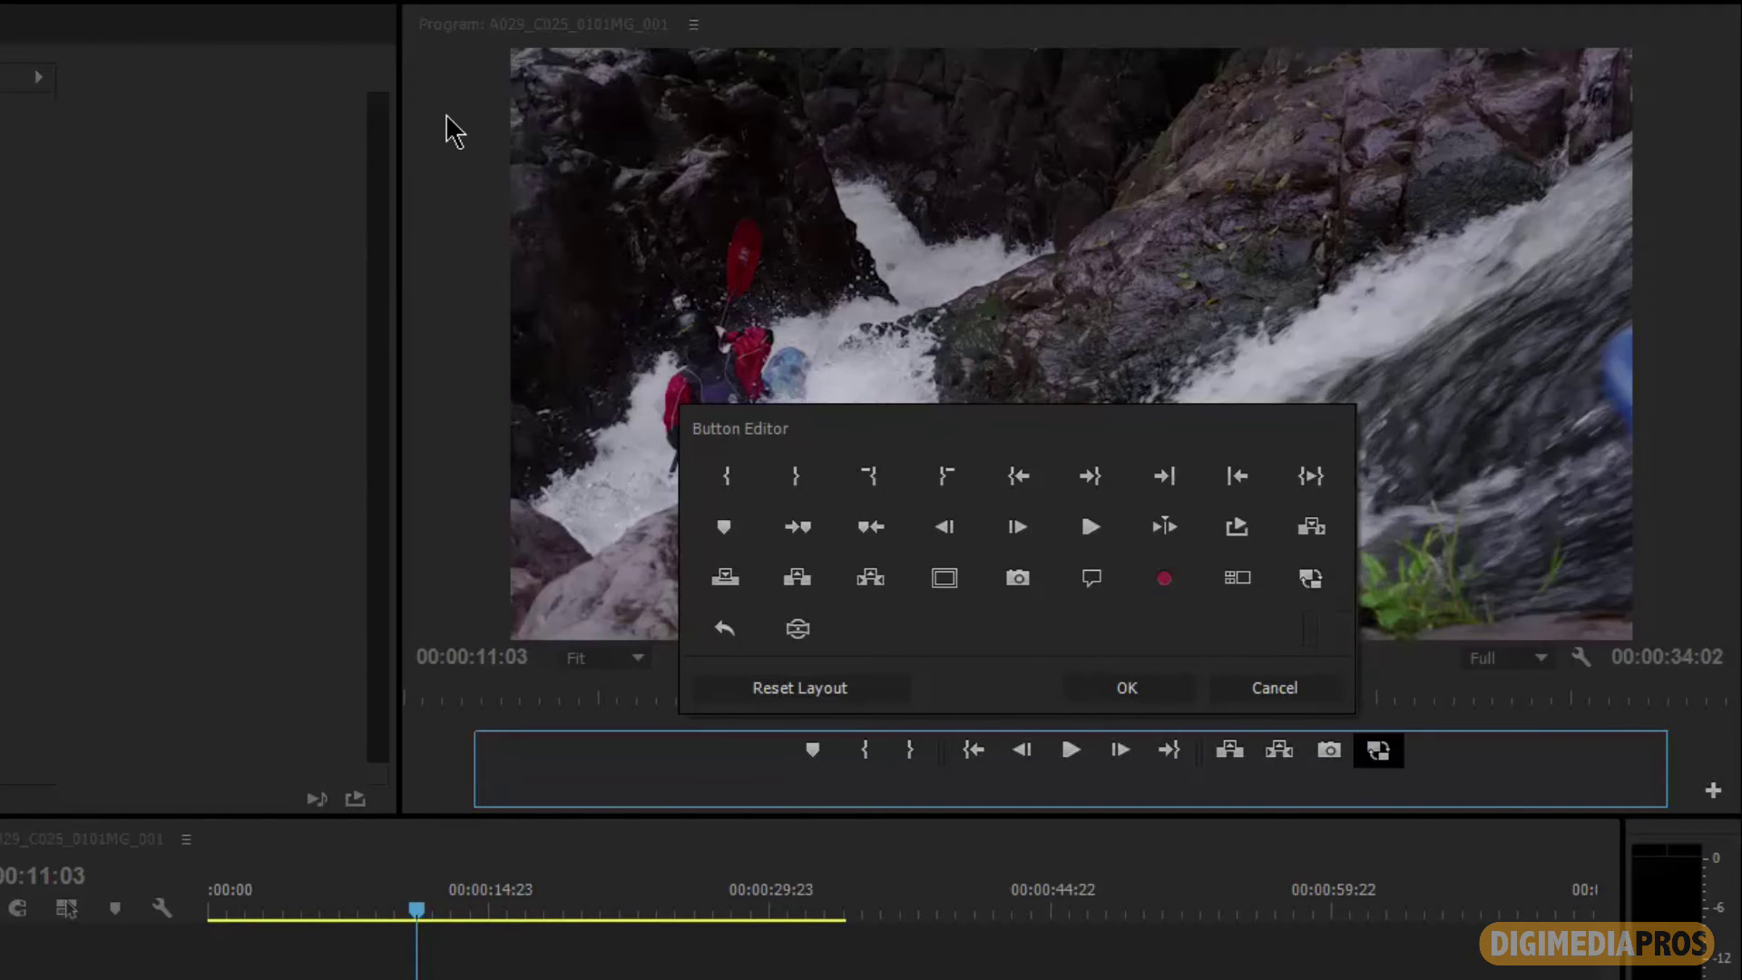
{"action": "left_click", "coordinate": [1127, 689]}
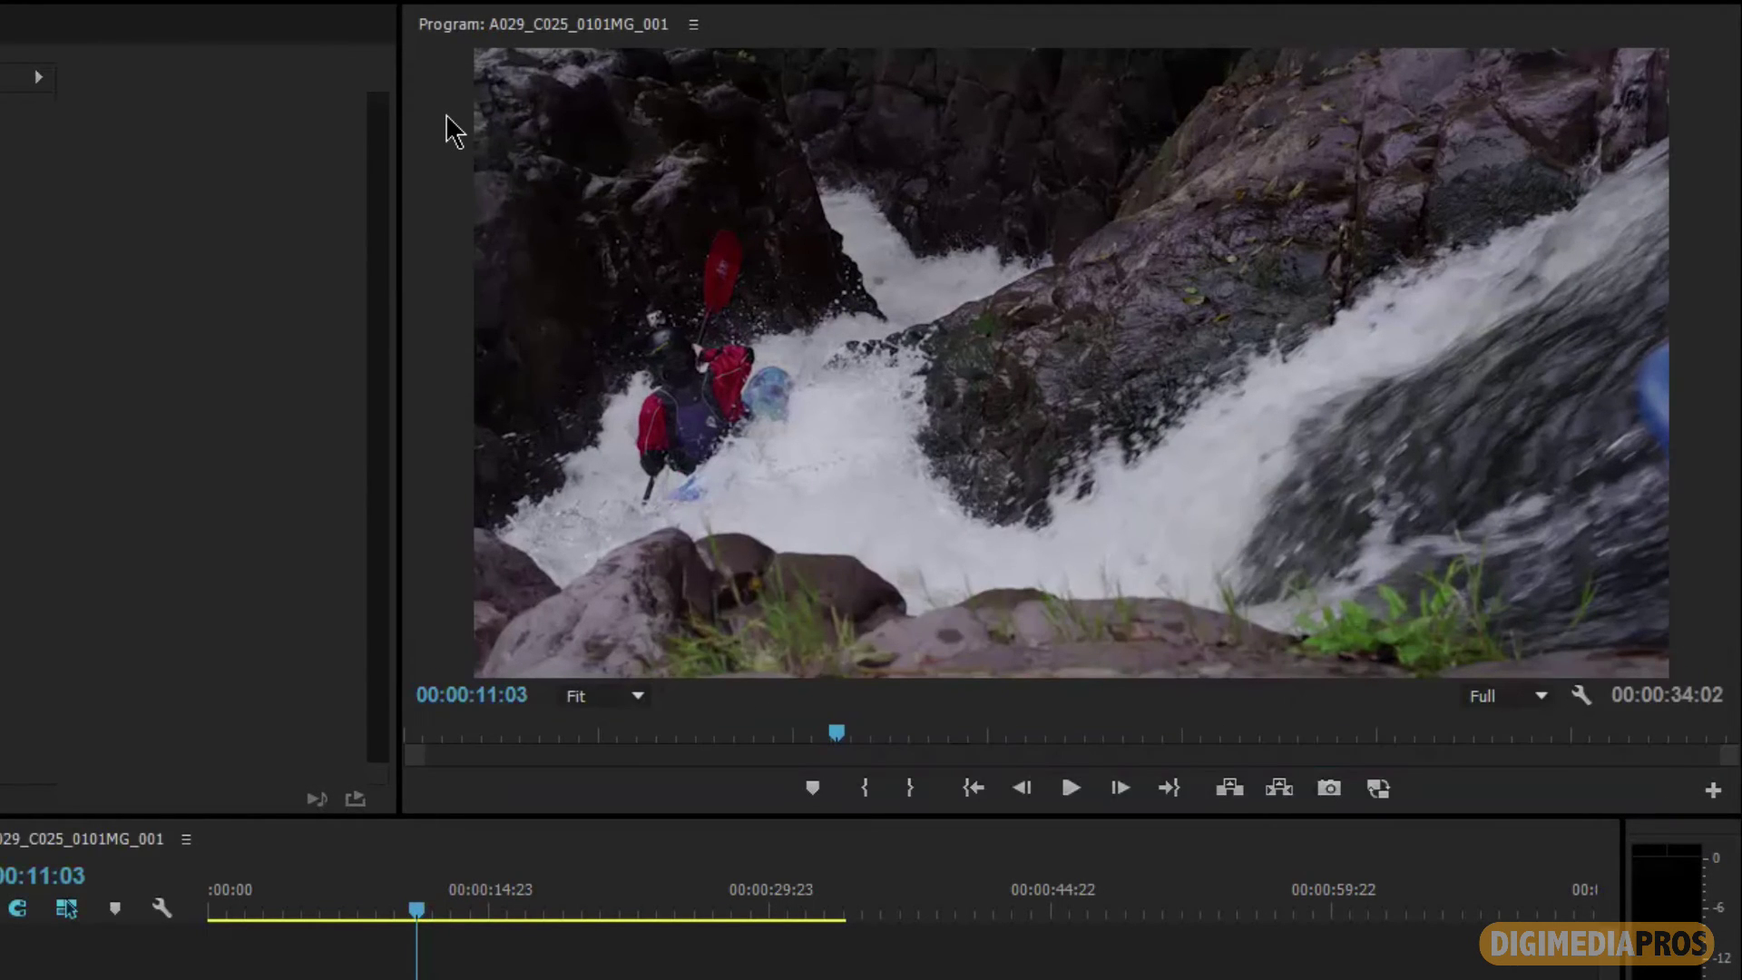
{"action": "left_click", "coordinate": [1378, 789]}
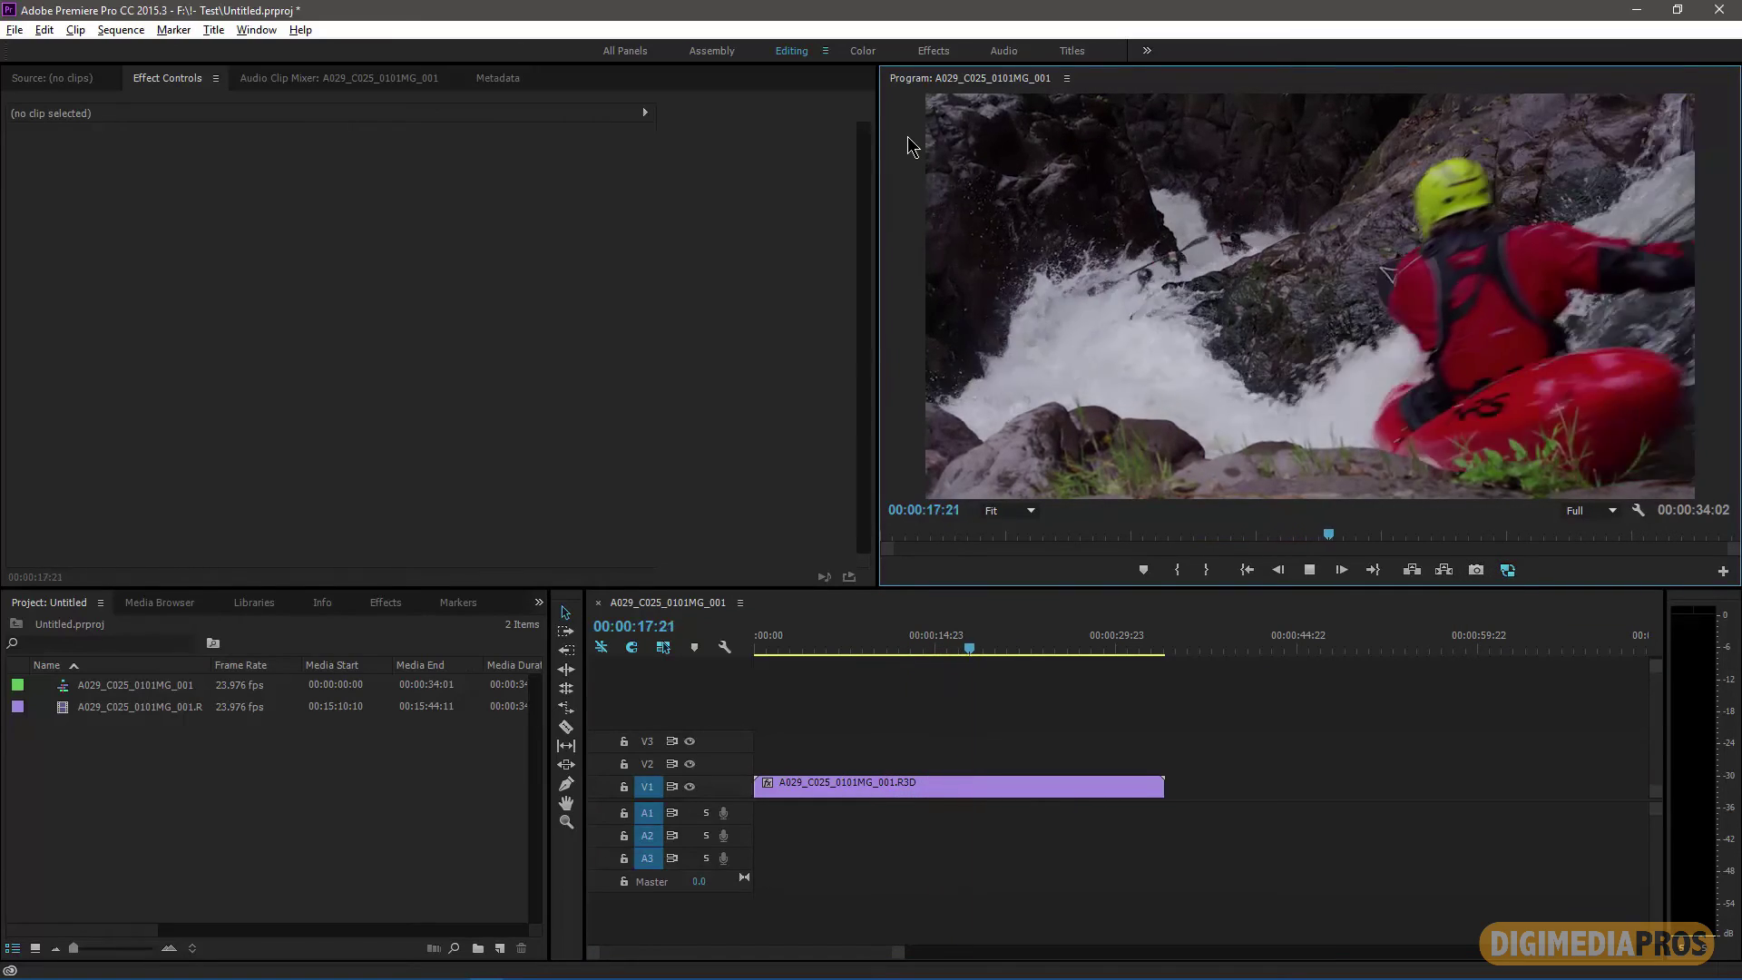
{"action": "key", "text": "space"}
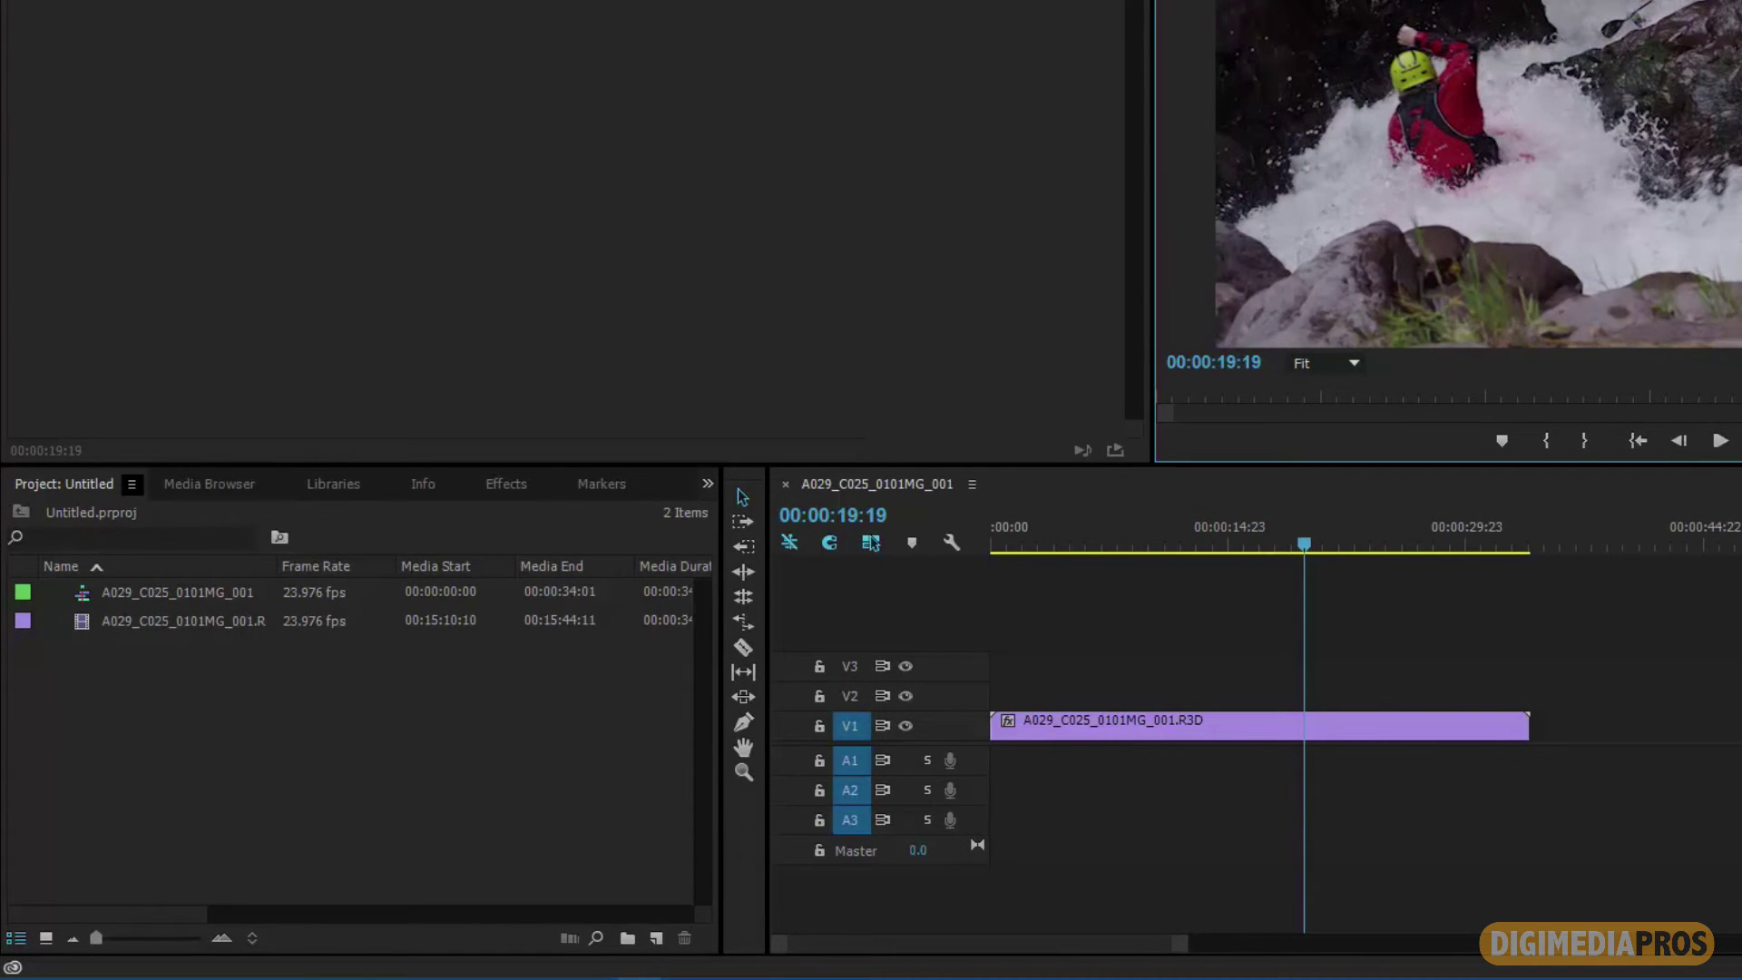
Step: Search the metadata display options for "proxy" and show the Proxy property as a column in the project's clip list
{"action": "left_click", "coordinate": [132, 484]}
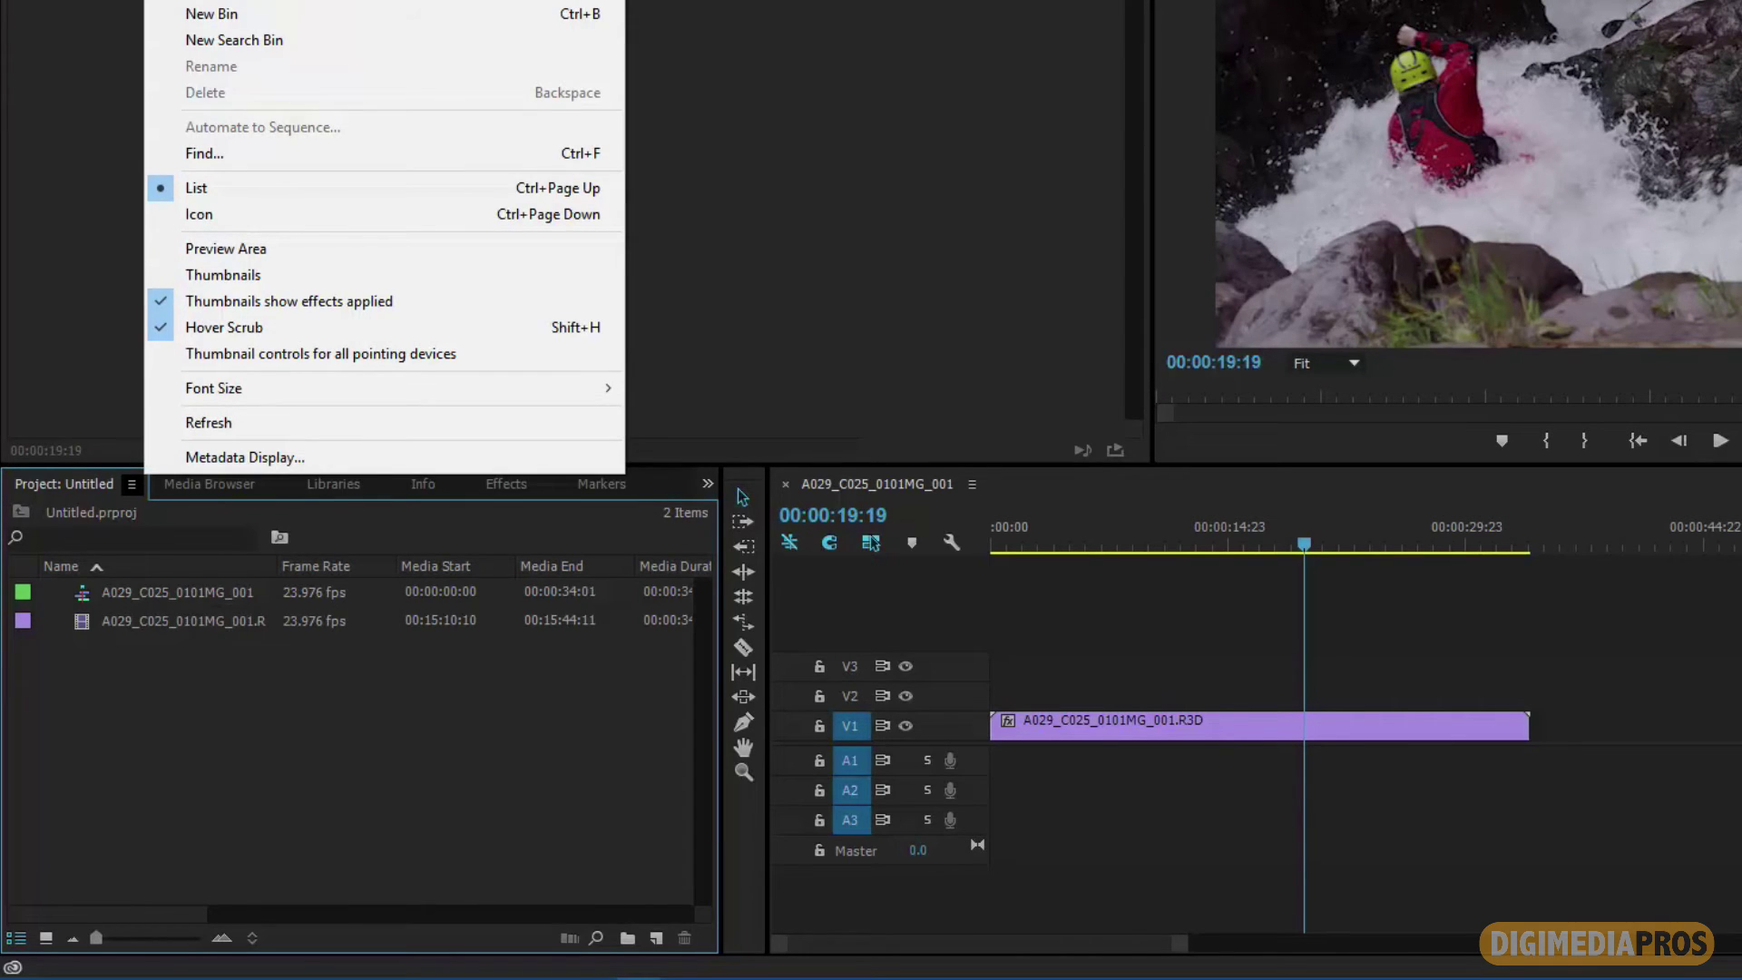
{"action": "left_click", "coordinate": [245, 457]}
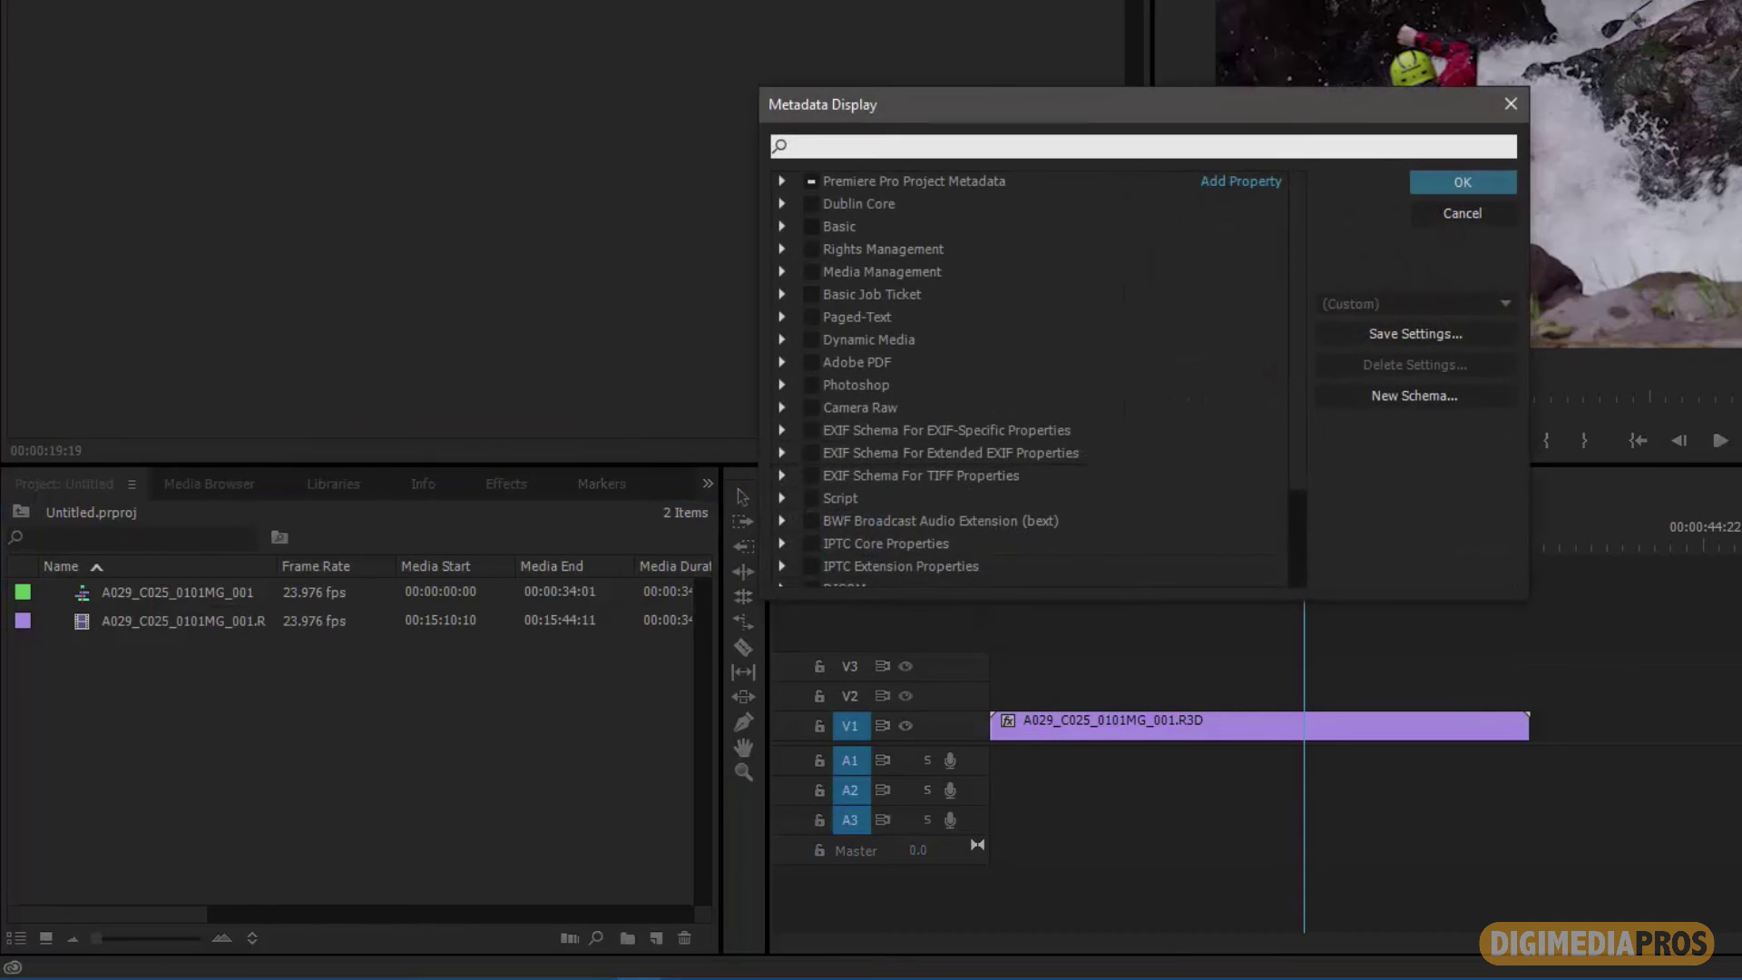
{"action": "type", "text": "proxy"}
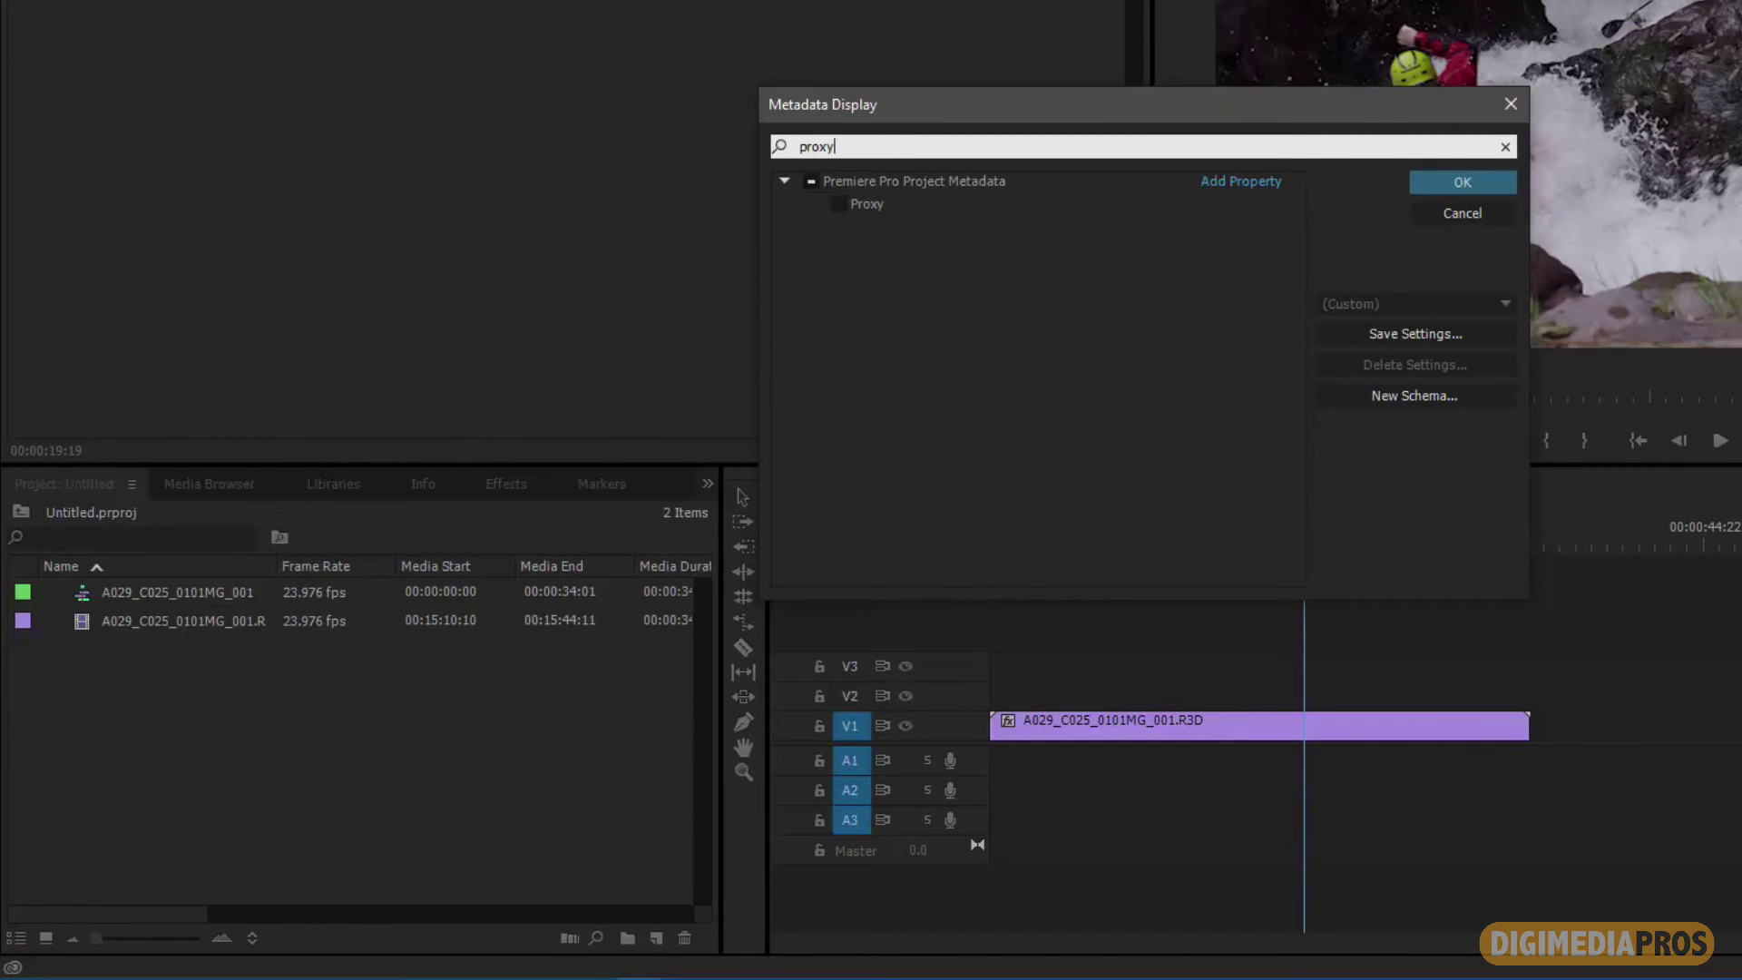
{"action": "left_click", "coordinate": [839, 204]}
{"action": "key", "text": "Return"}
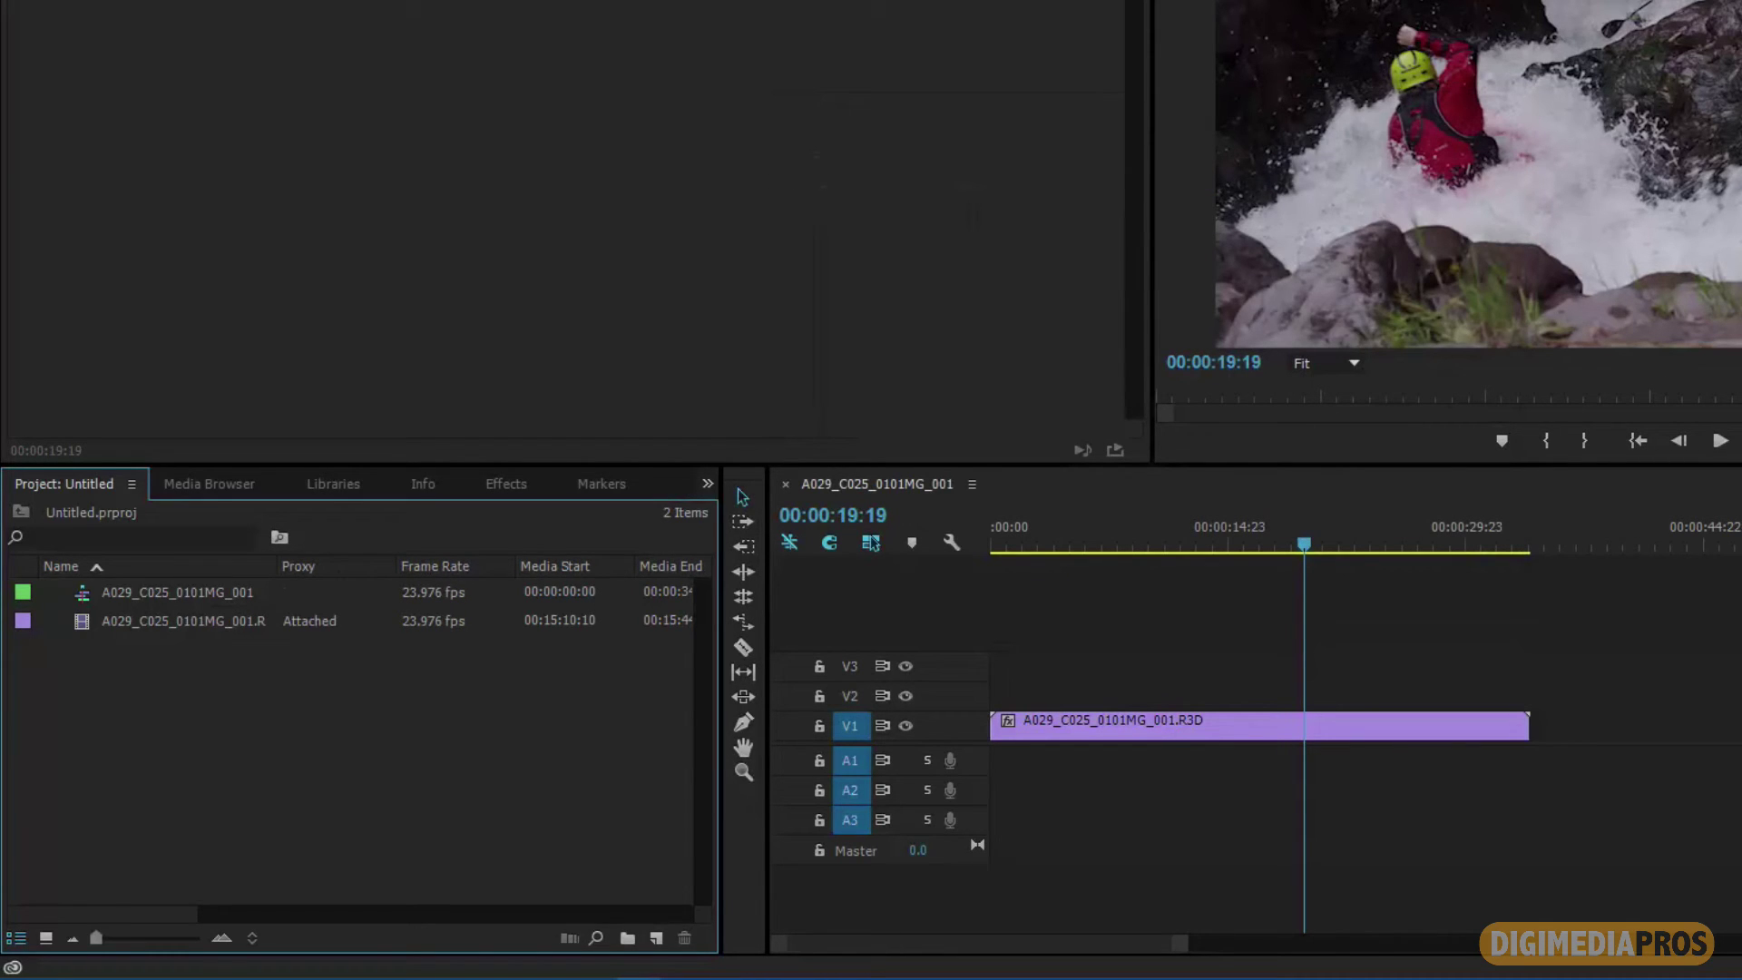
{"action": "scroll", "coordinate": [363, 617], "scroll_direction": "right", "scroll_amount": 10}
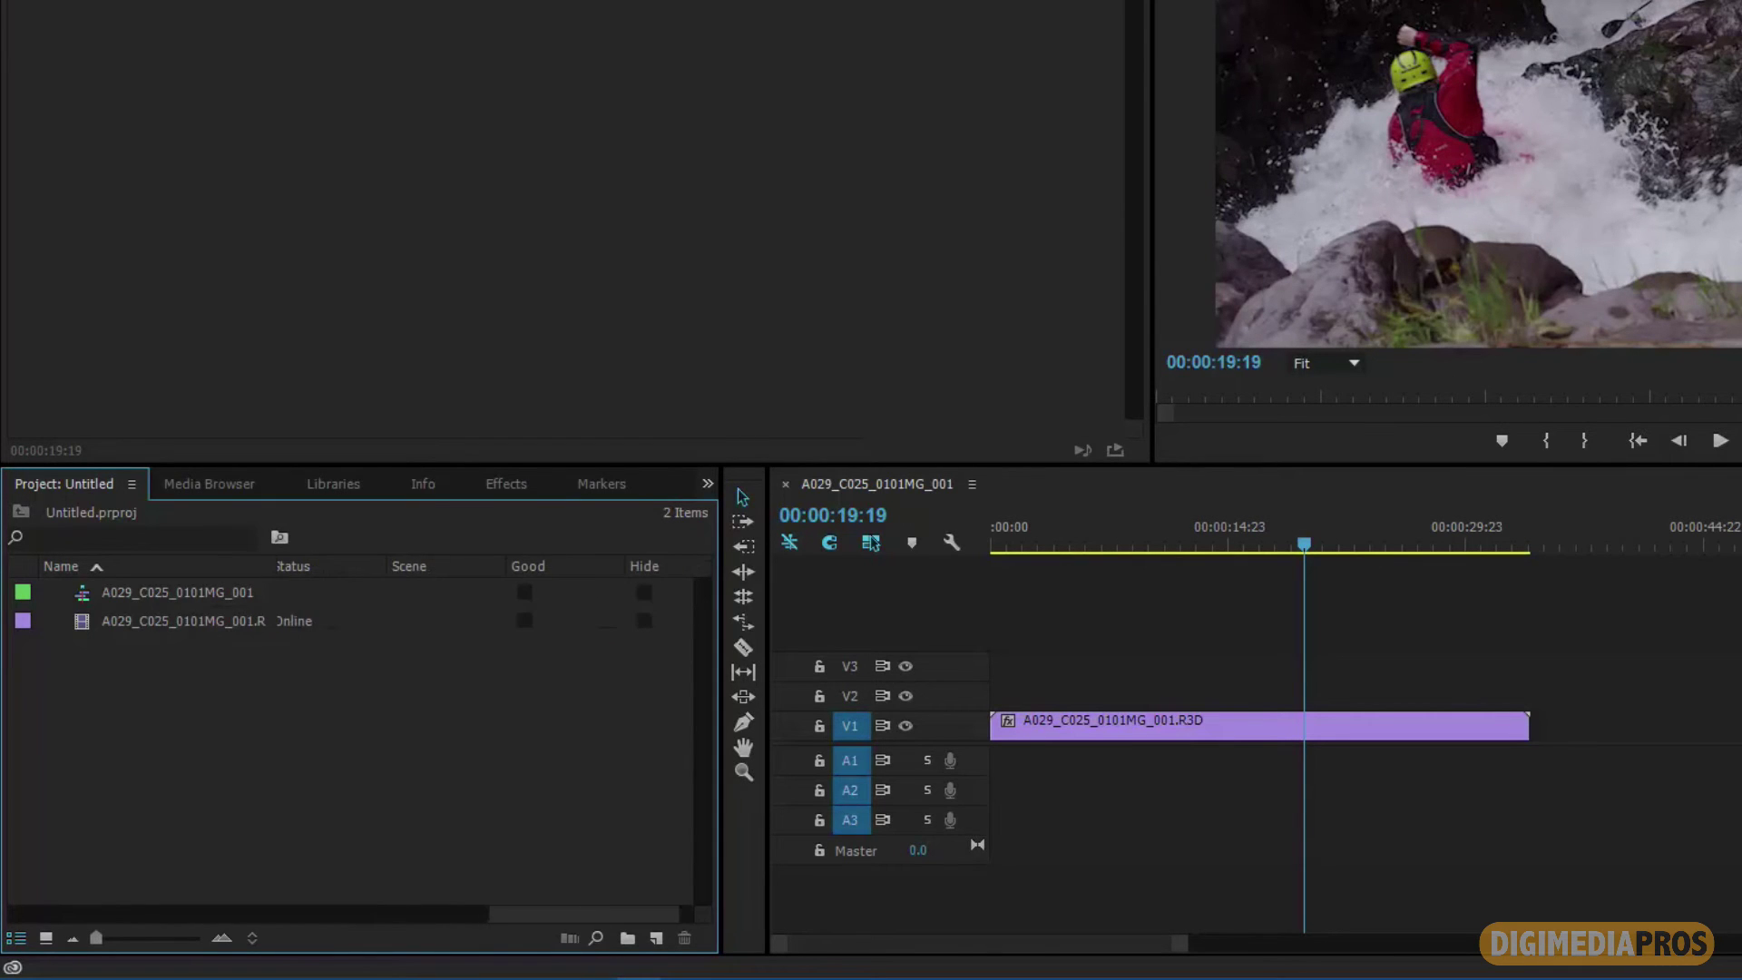
{"action": "scroll", "coordinate": [363, 617], "scroll_direction": "left", "scroll_amount": 10}
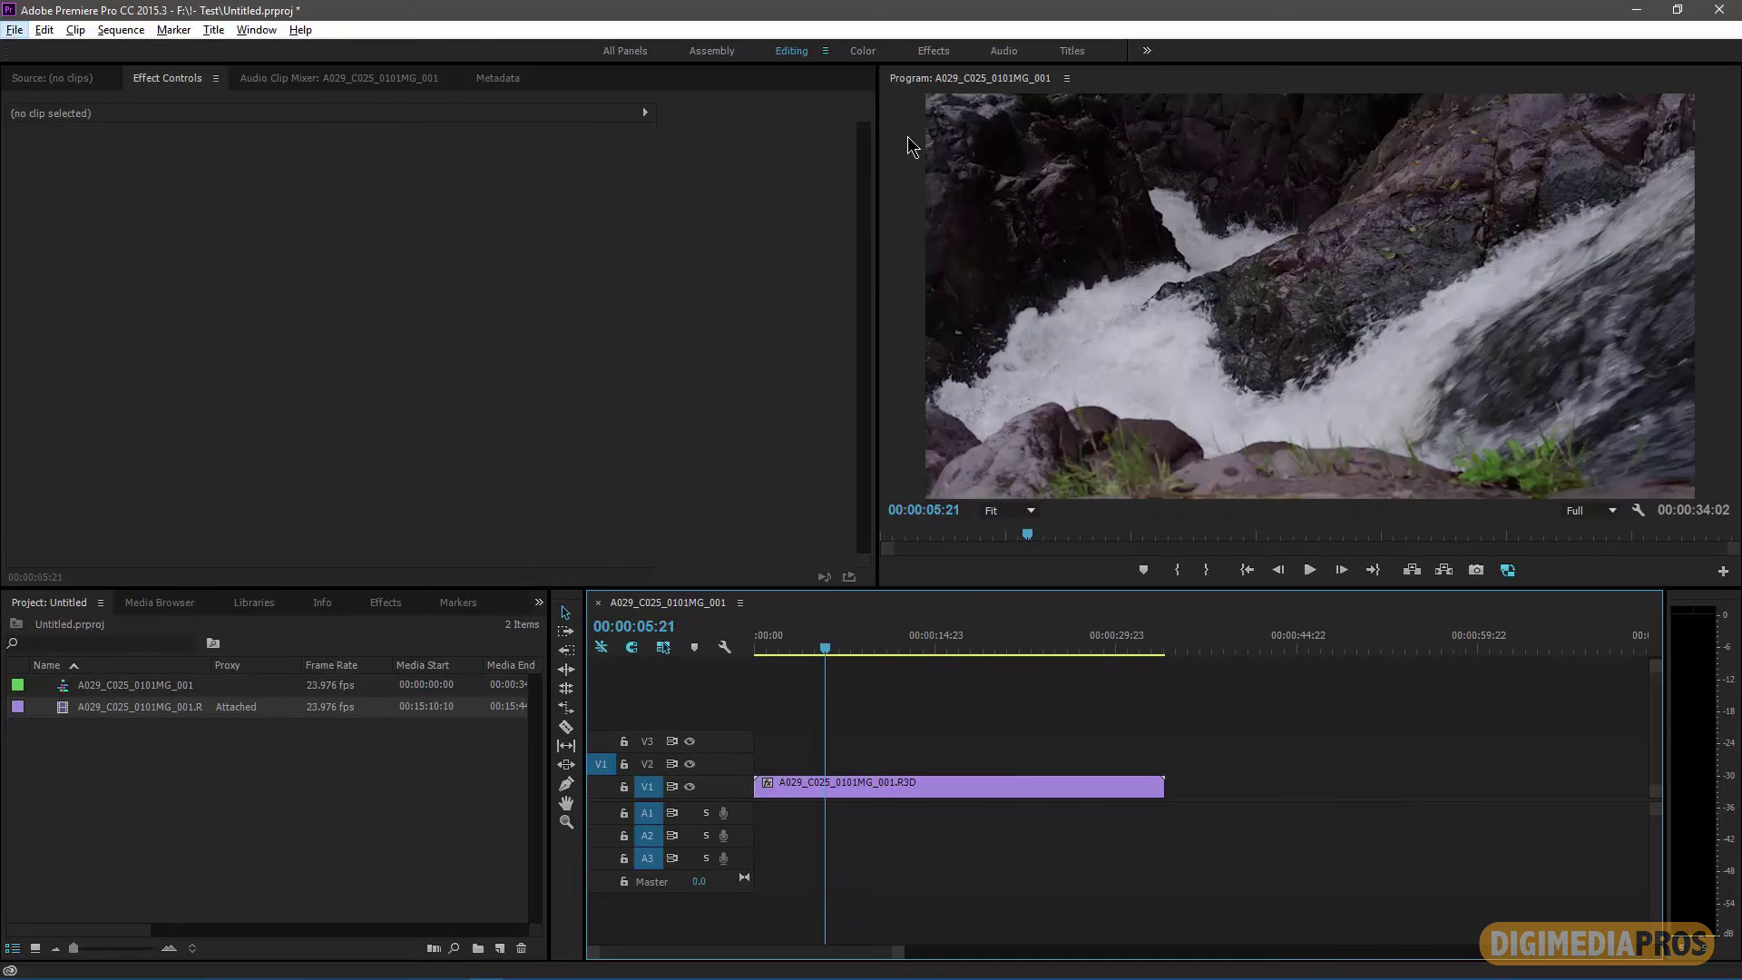
Step: Open the RedProject project and move its sequence's playhead to 00:02:54:06
{"action": "key", "text": "alt+f"}
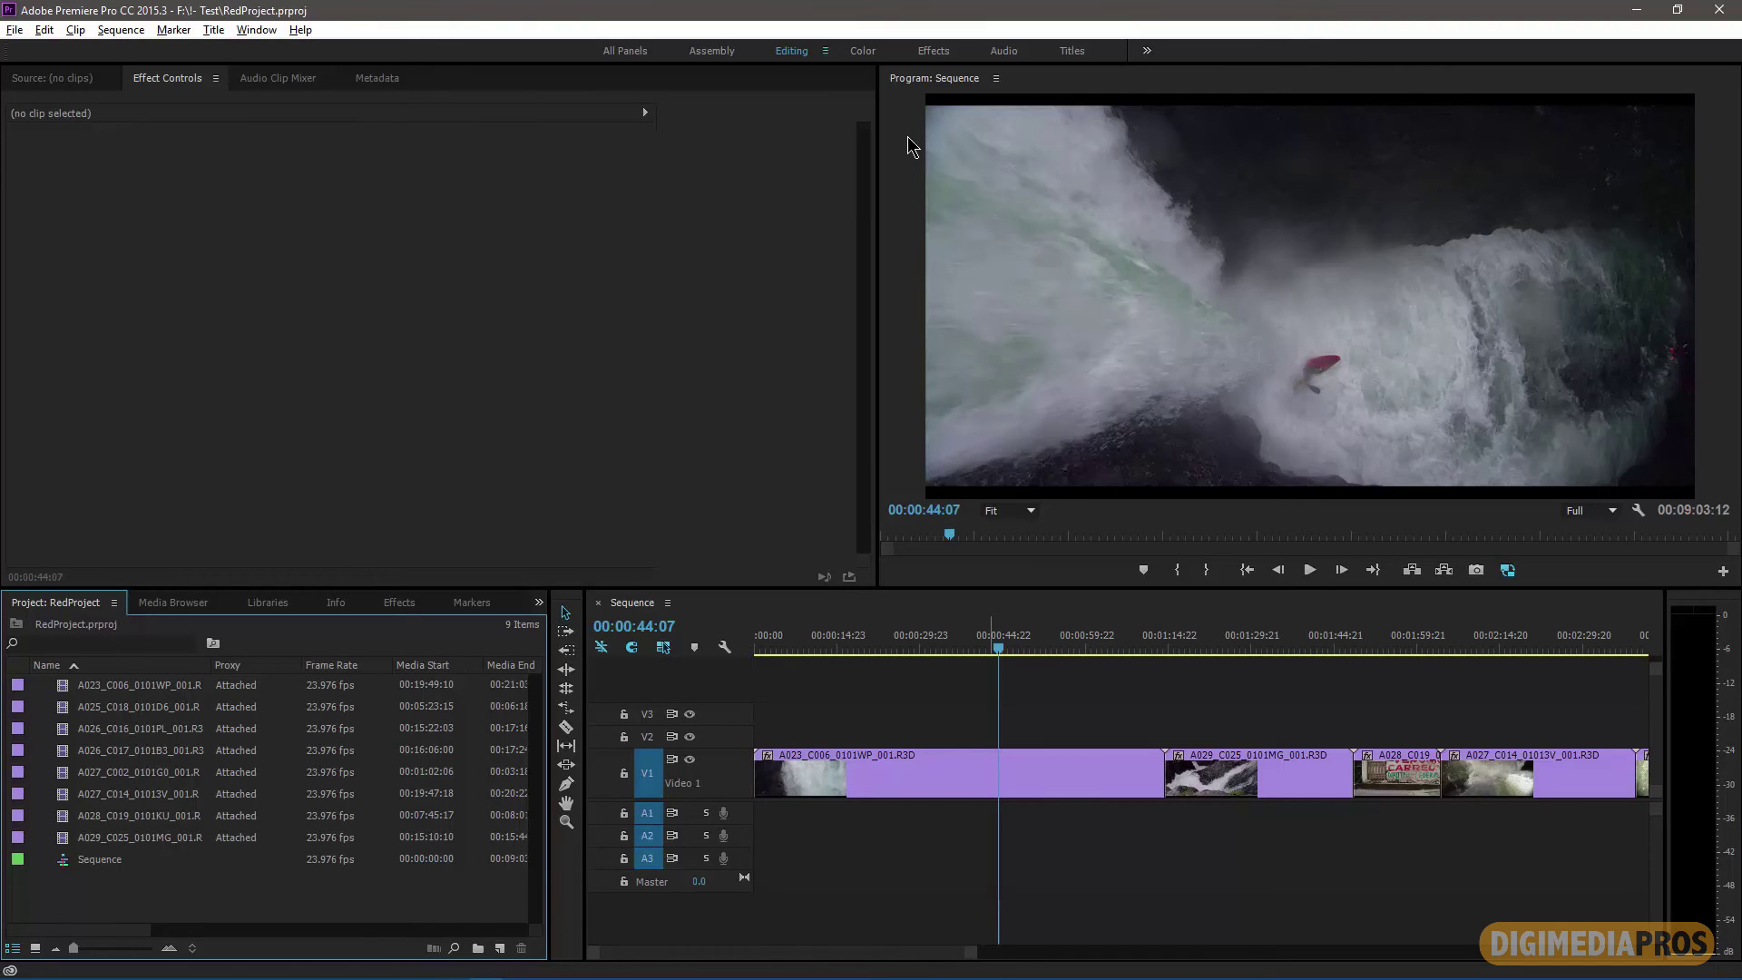
{"action": "left_click", "coordinate": [987, 637]}
{"action": "key", "text": "backslash"}
{"action": "mouse_move", "coordinate": [816, 648]}
{"action": "left_mouse_down"}
{"action": "mouse_move", "coordinate": [1497, 648]}
{"action": "mouse_move", "coordinate": [930, 648]}
{"action": "mouse_move", "coordinate": [1220, 648]}
{"action": "mouse_move", "coordinate": [1013, 648]}
{"action": "left_mouse_up"}
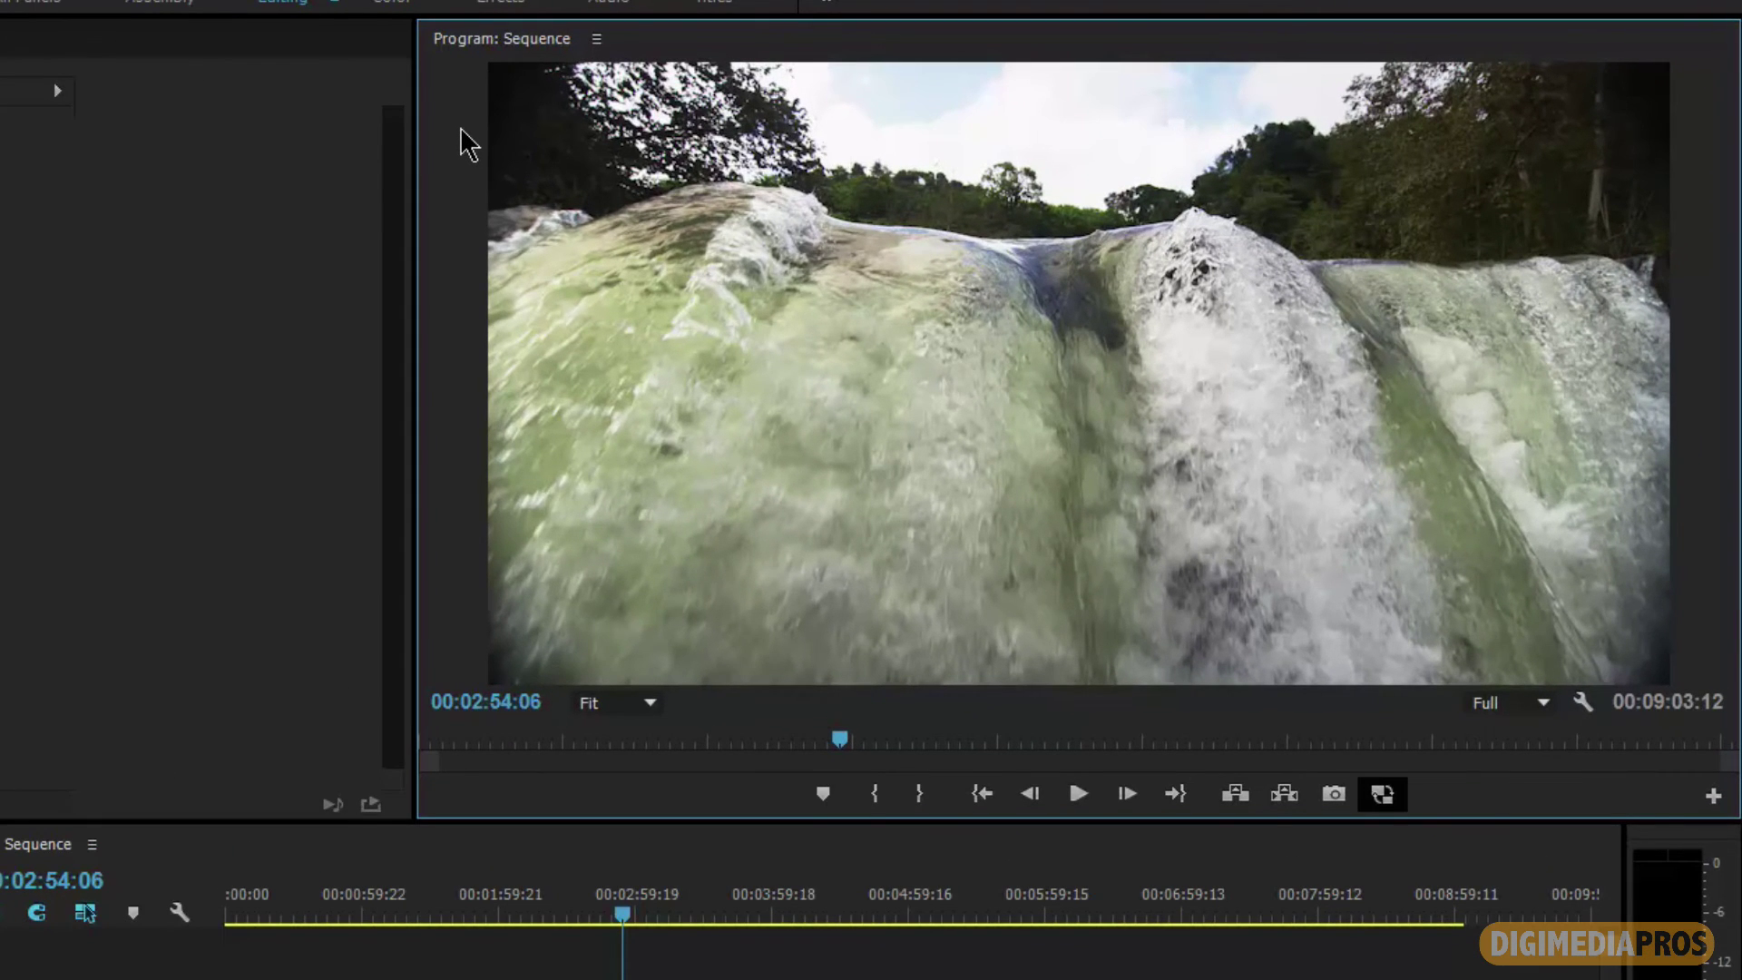
Step: Compare the current frame in proxy and full-resolution media, and leave proxies enabled
{"action": "left_click", "coordinate": [1420, 728]}
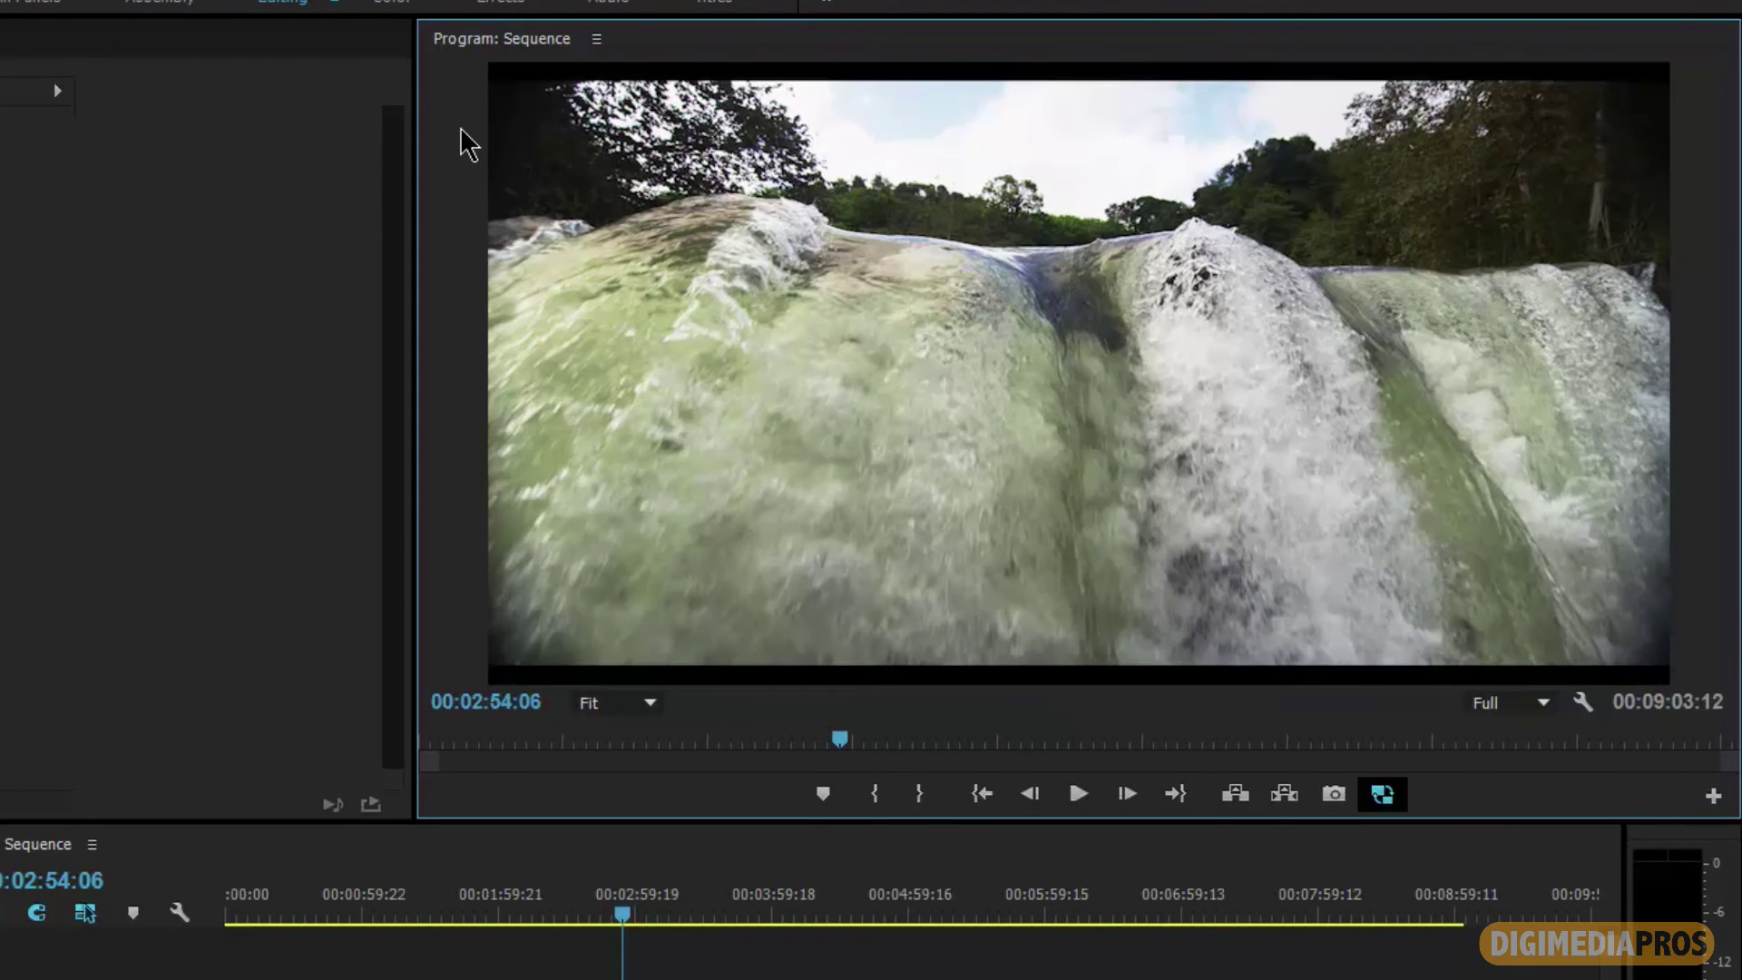
{"action": "key", "text": "p"}
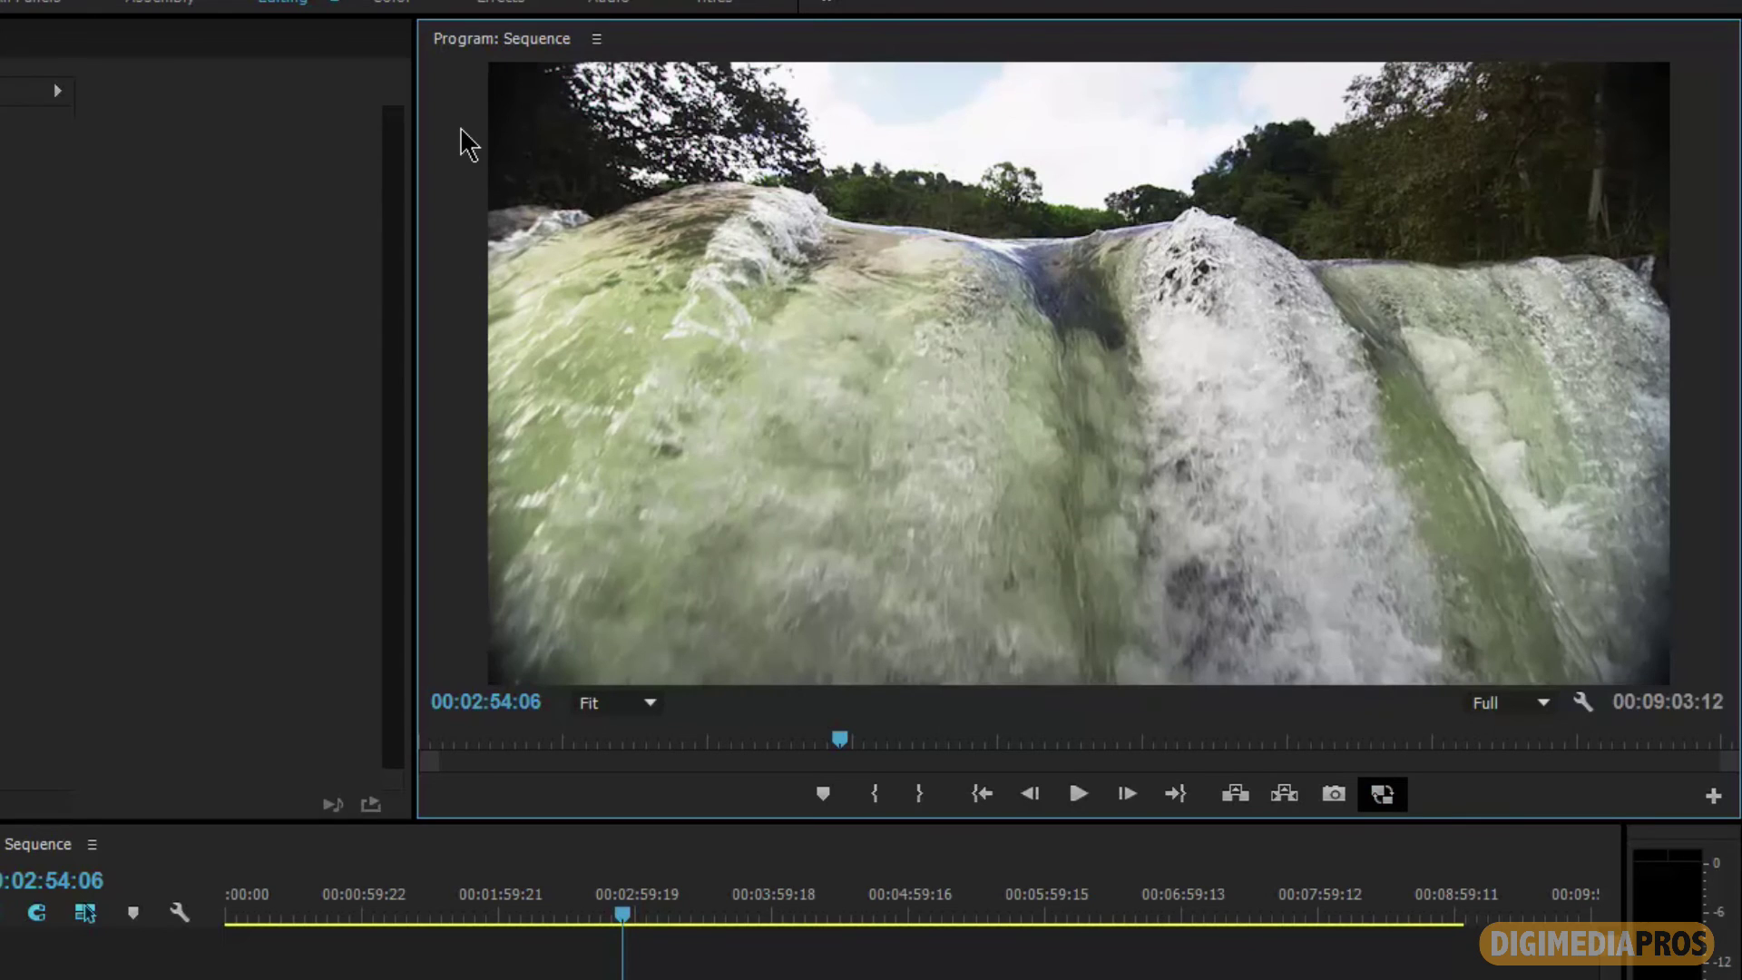
{"action": "key", "text": "p"}
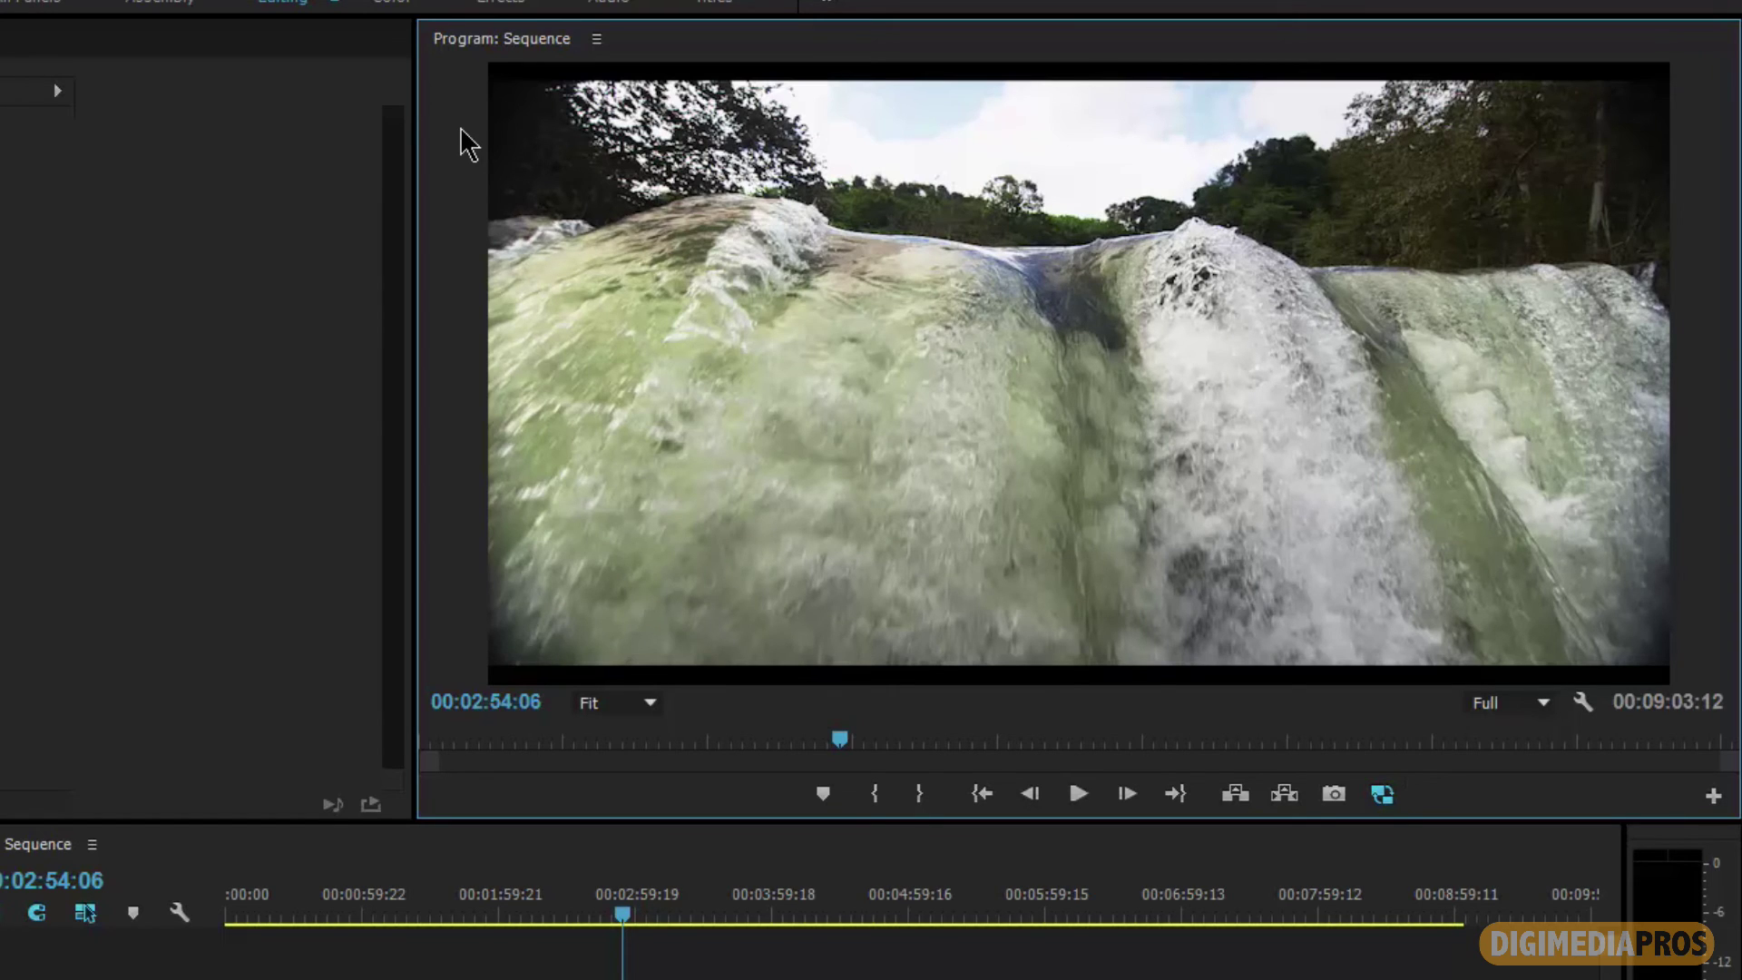
{"action": "left_click", "coordinate": [1383, 795]}
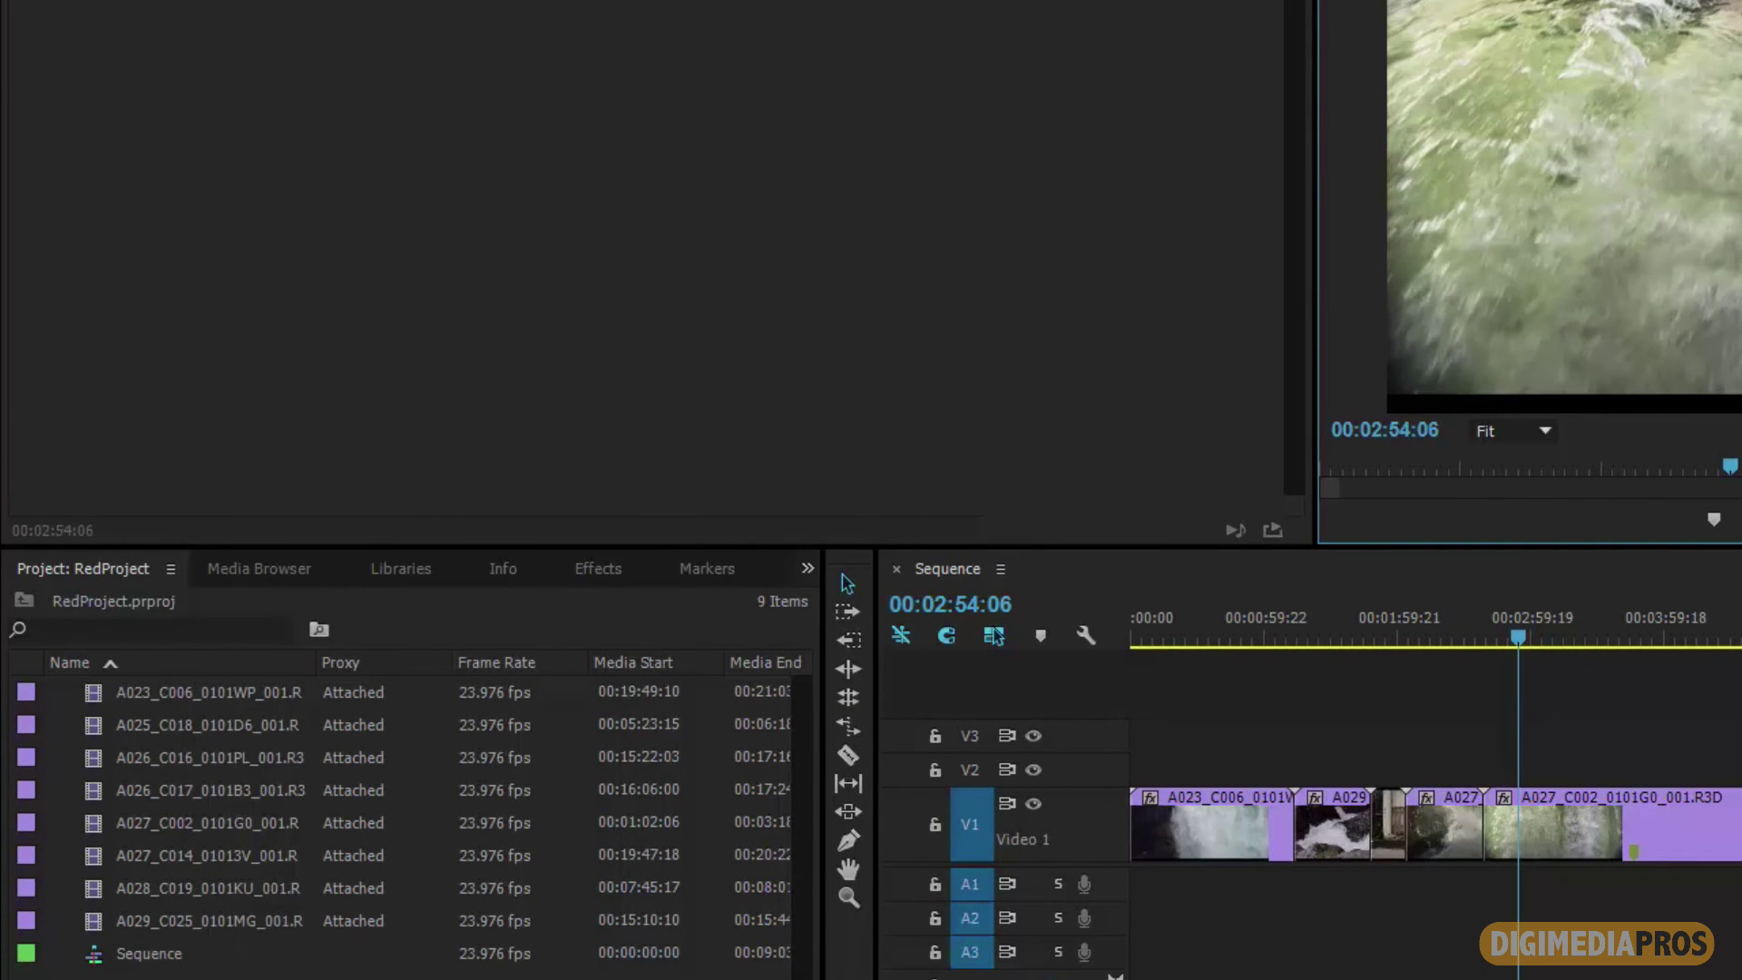
Step: Select all eight R3D clips in the project and review the Create Proxies command for them
{"action": "left_click_drag", "start_coordinate": [58, 688], "coordinate": [168, 919]}
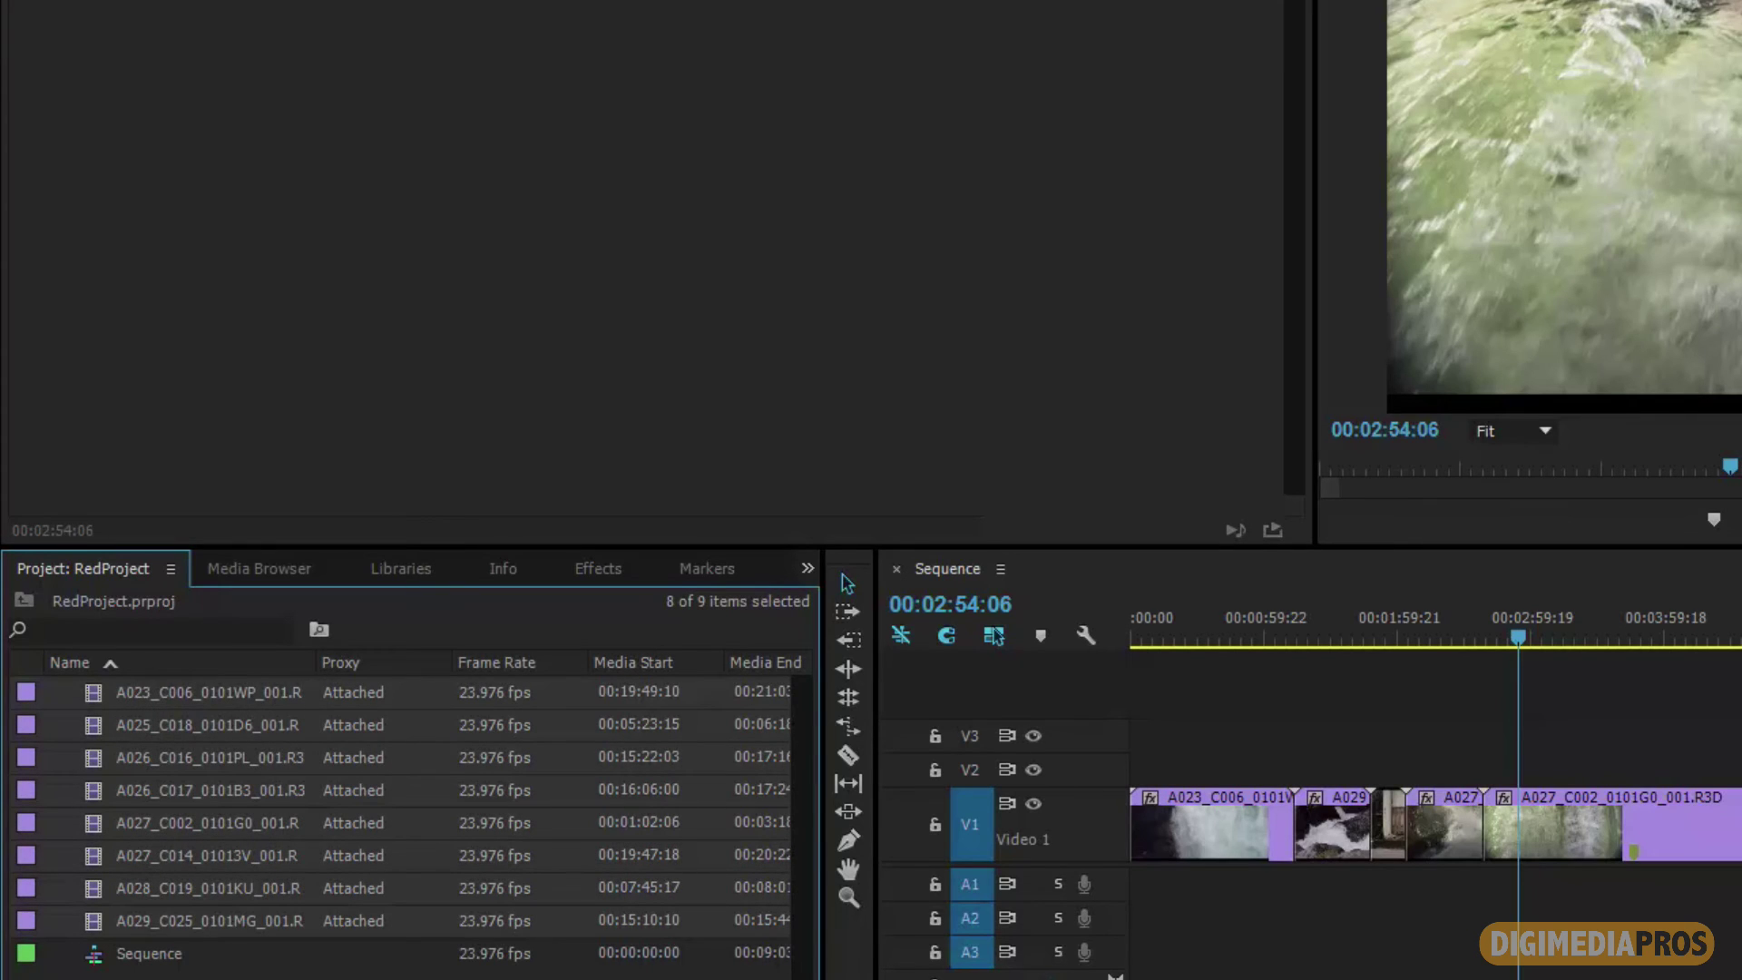
{"action": "right_click", "coordinate": [100, 695]}
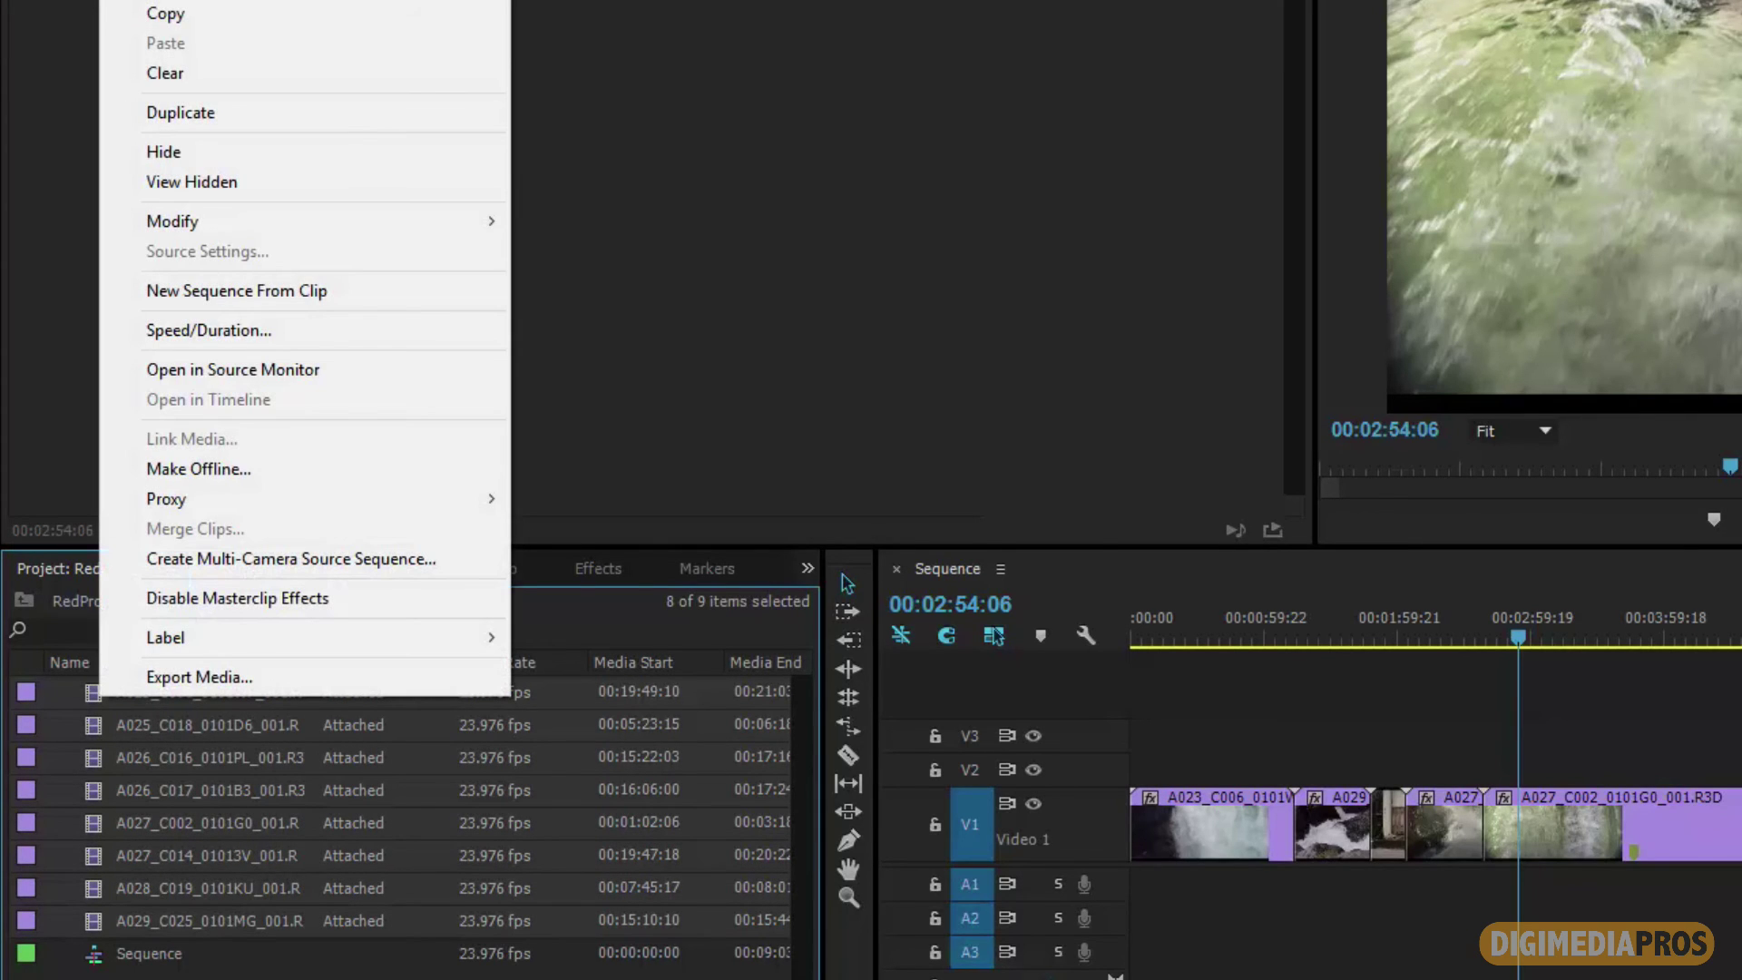
{"action": "mouse_move", "coordinate": [226, 500]}
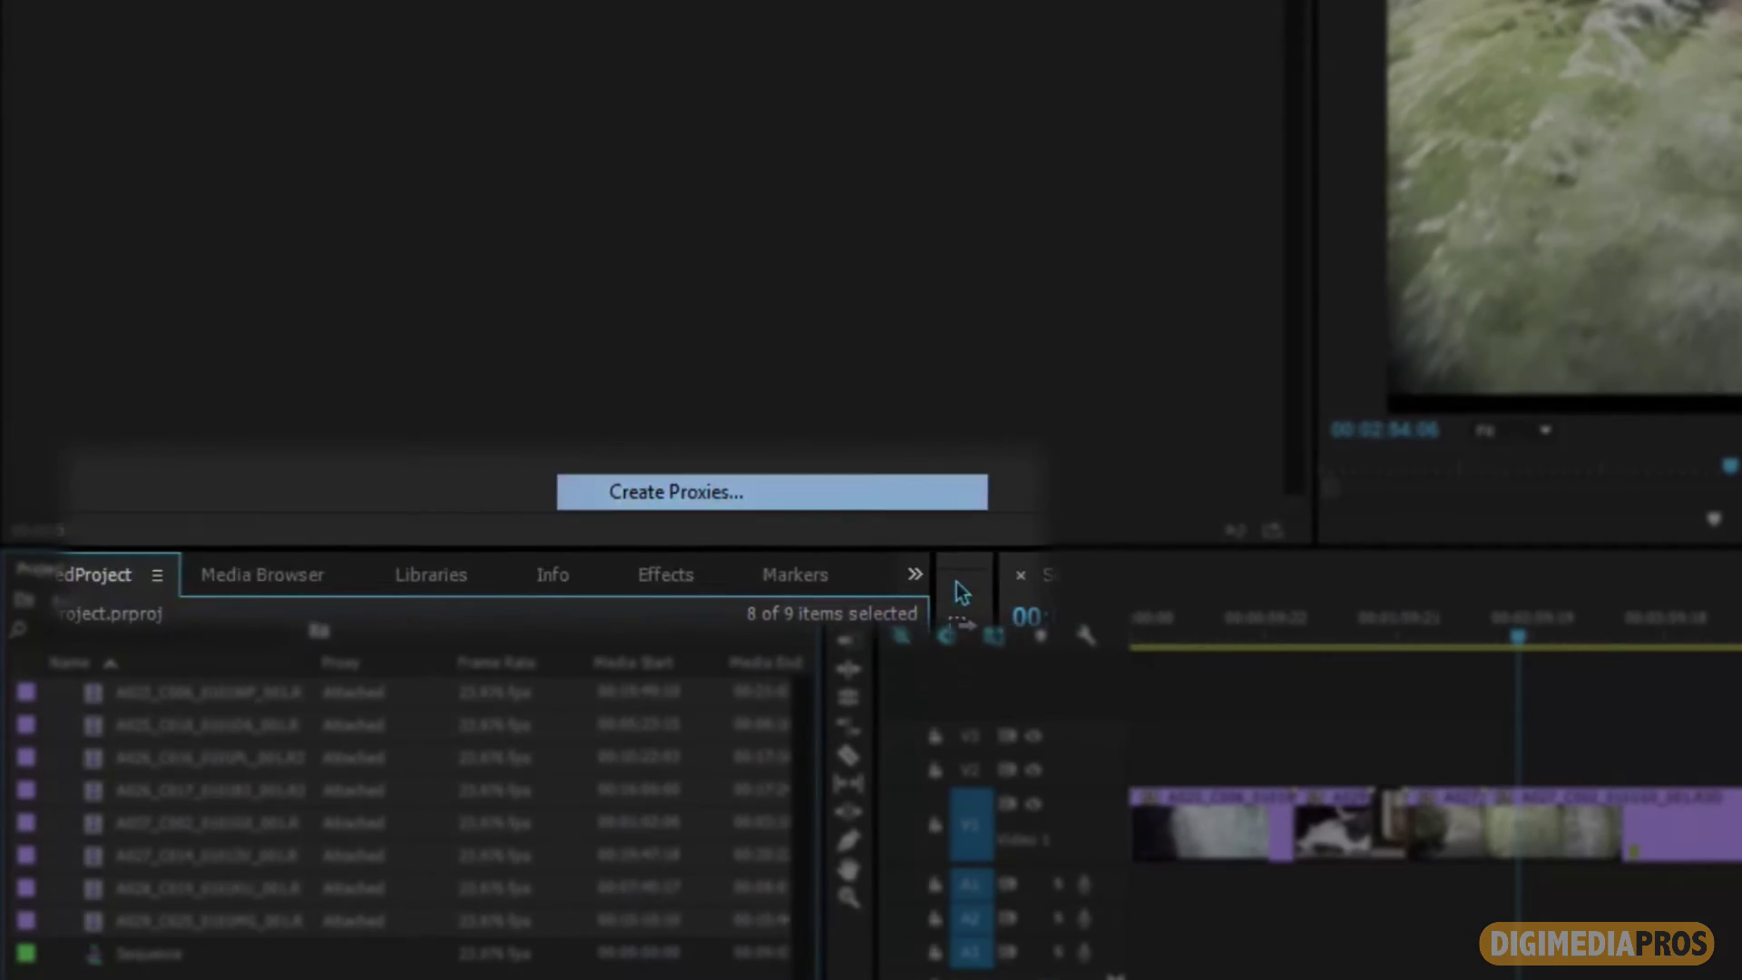
{"action": "left_click", "coordinate": [1135, 484]}
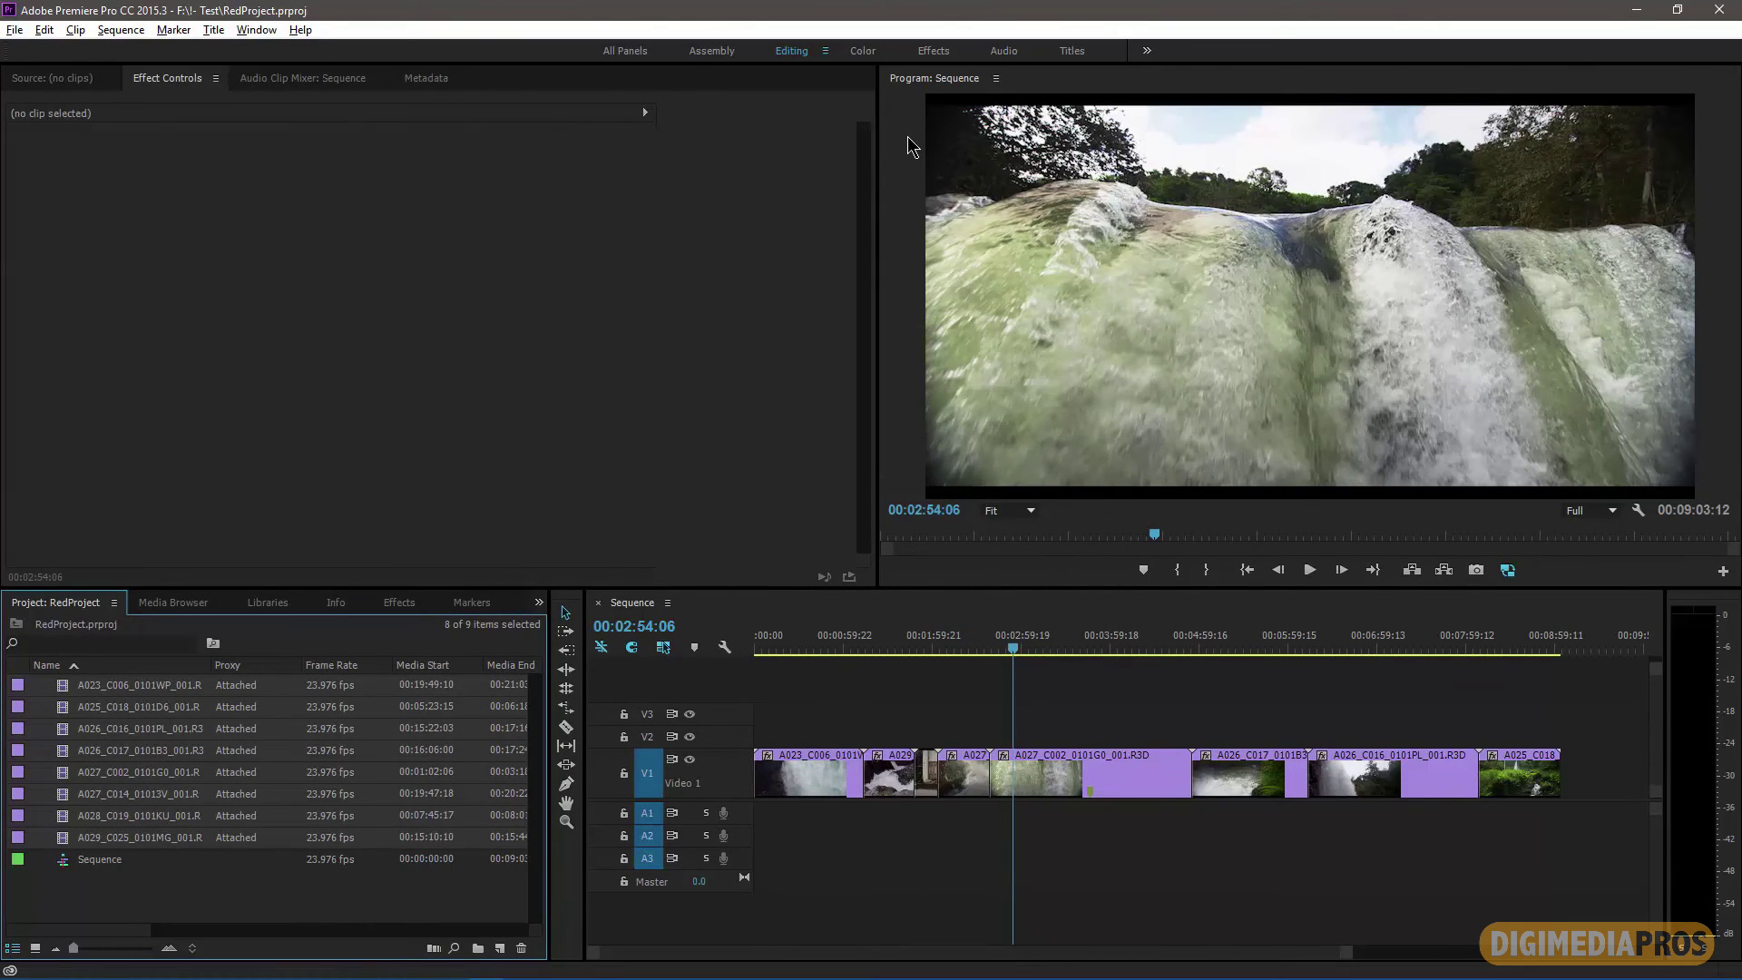
Step: Review the Attach Proxies options for clip A023_C006_0101WP_001 and close them without attaching anything
{"action": "key", "text": "ctrl+shift+a"}
{"action": "right_click", "coordinate": [63, 684]}
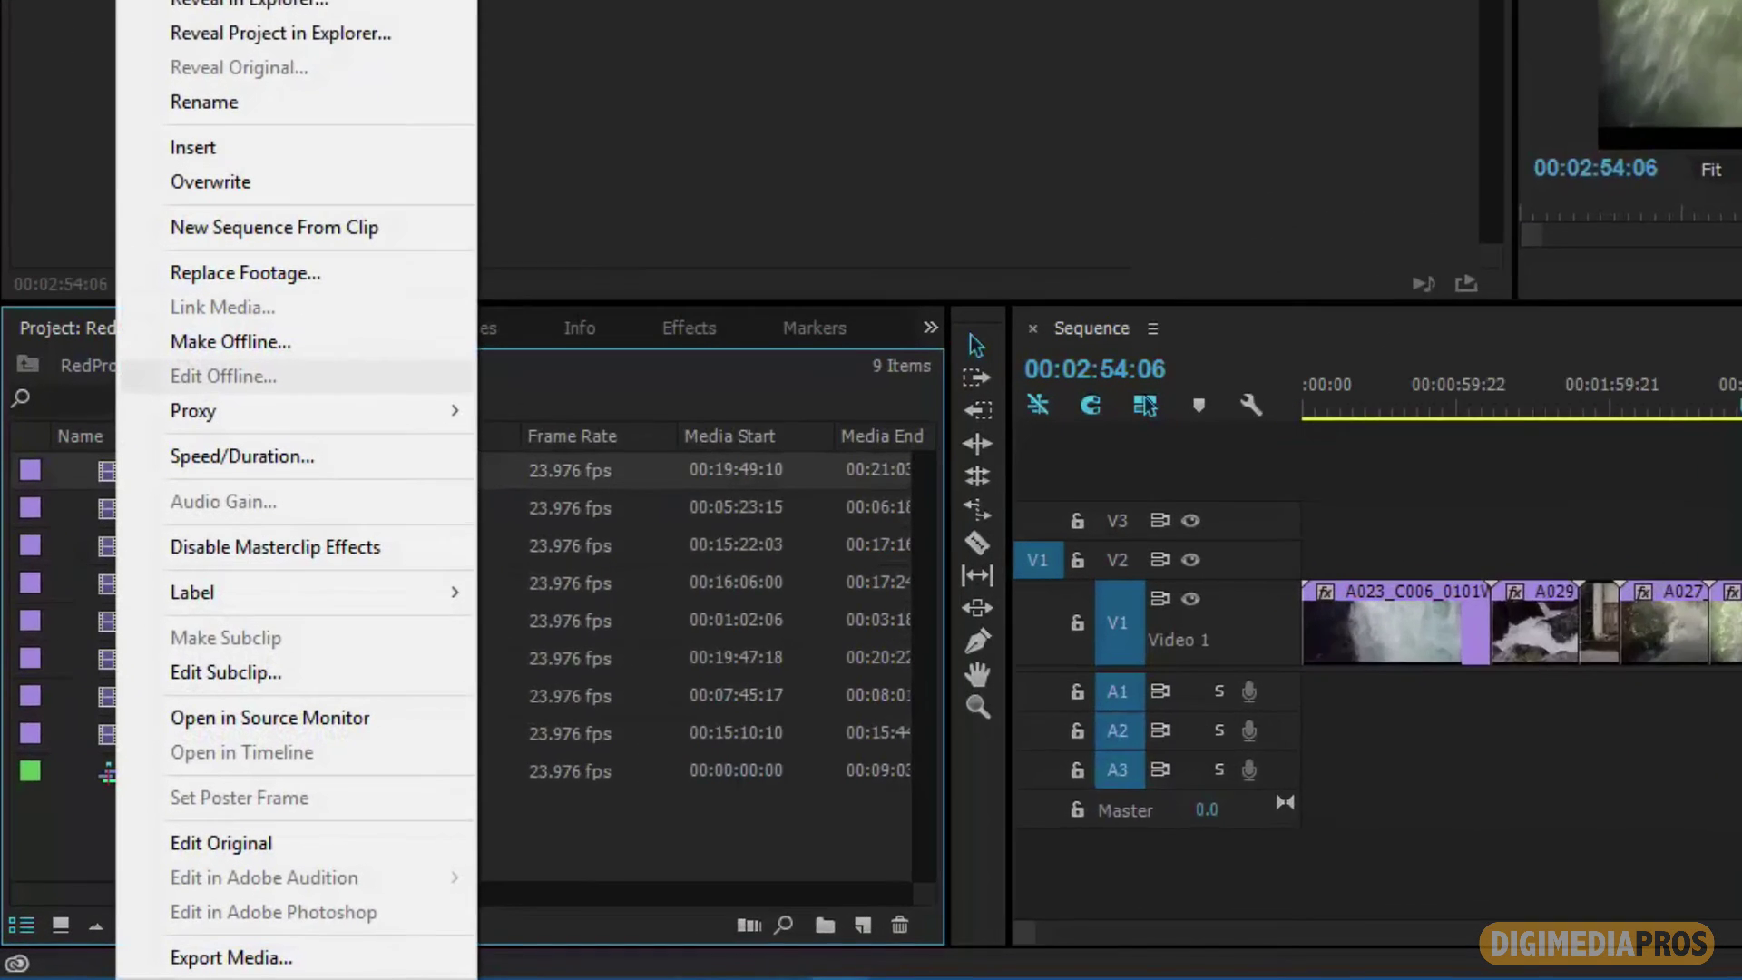
{"action": "mouse_move", "coordinate": [136, 650]}
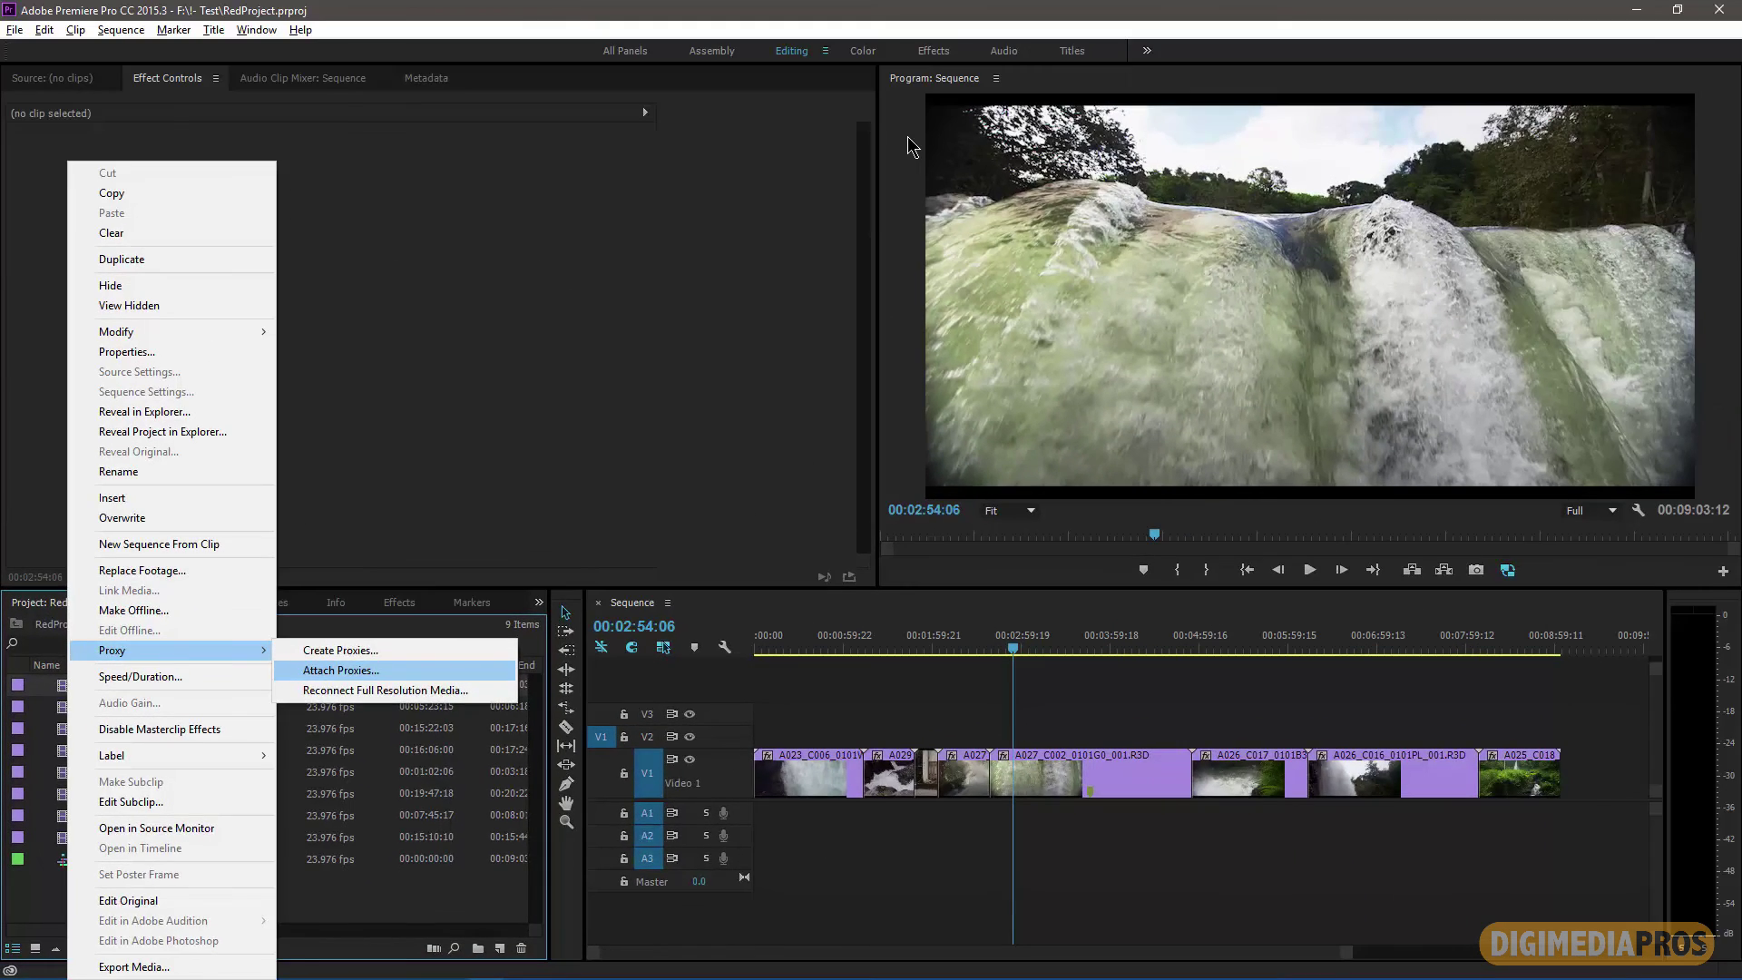
{"action": "left_click", "coordinate": [633, 404]}
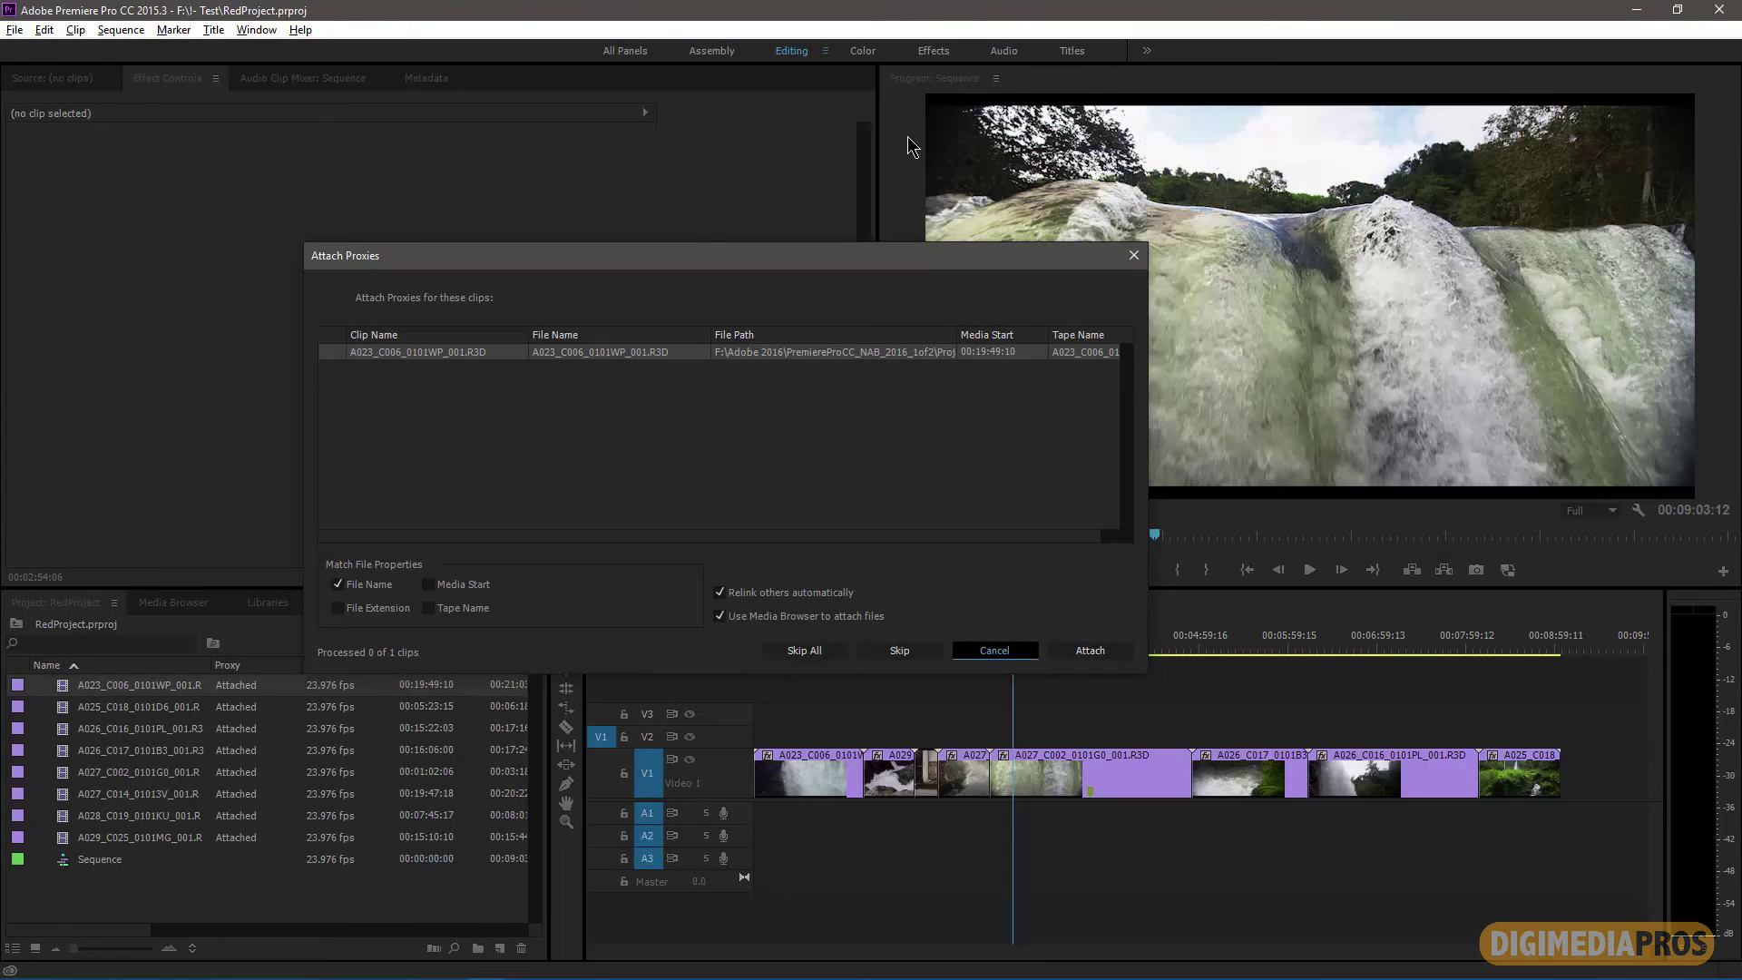
{"action": "key", "text": "Escape"}
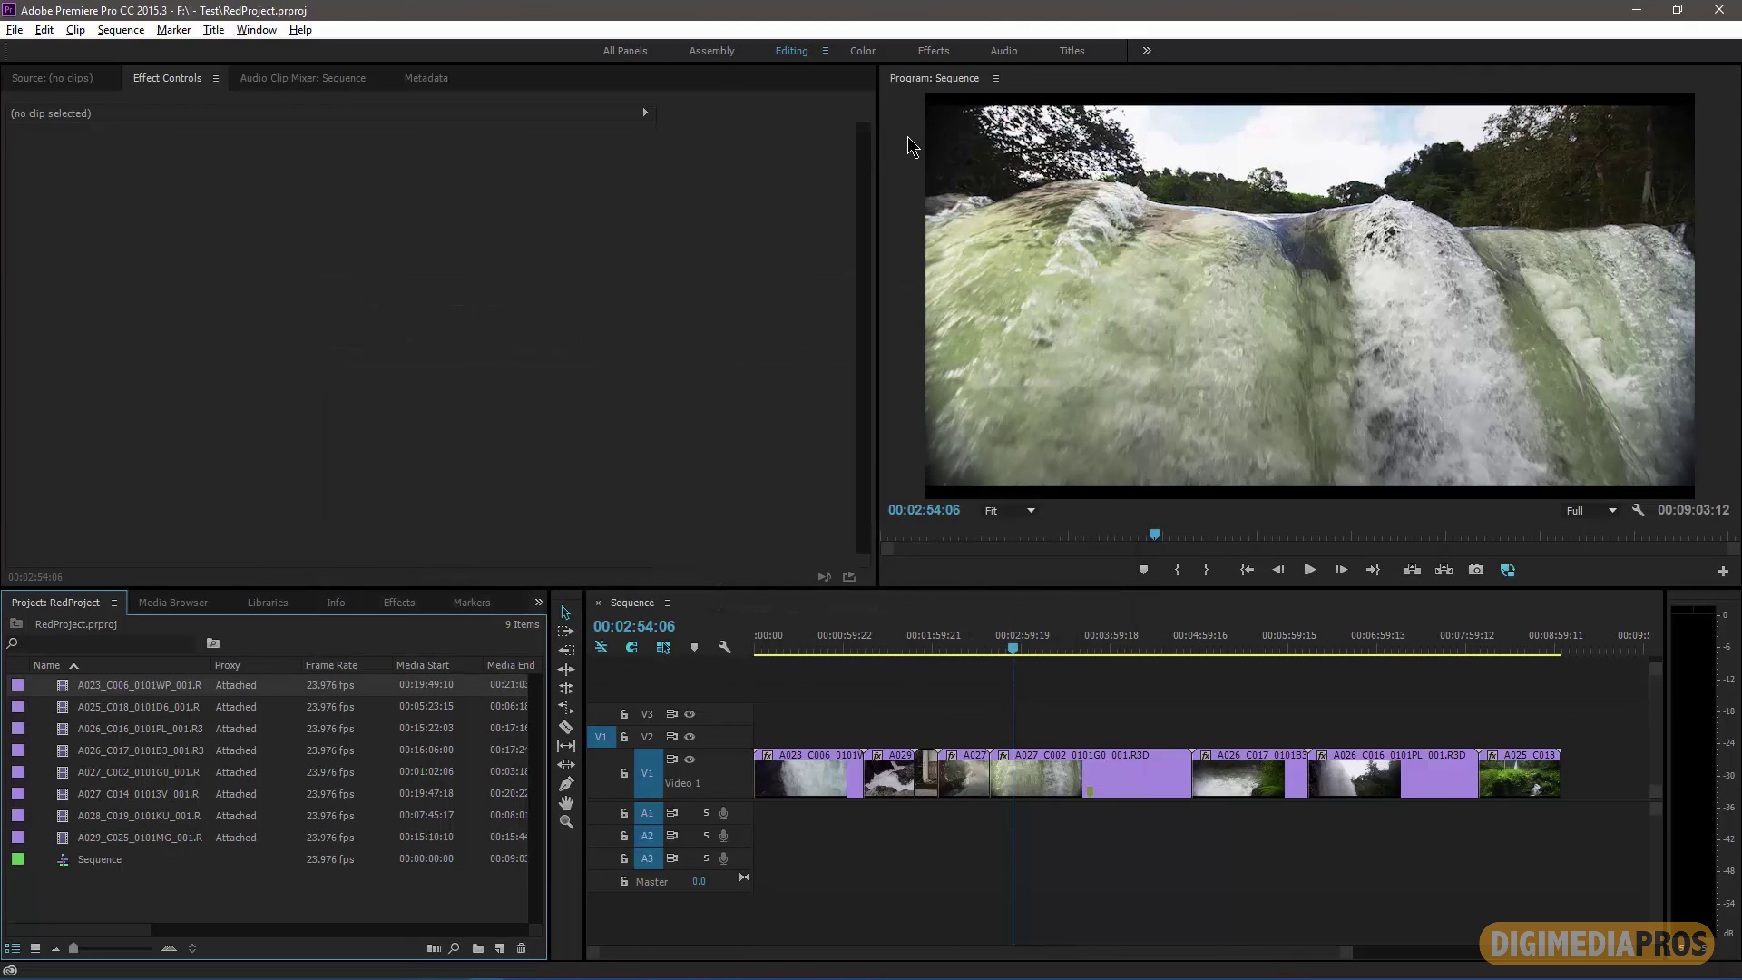
Step: Review the Reconnect Full Resolution Media options for clip A023_C006_0101WP_001 and close them without reconnecting
{"action": "right_click", "coordinate": [60, 685]}
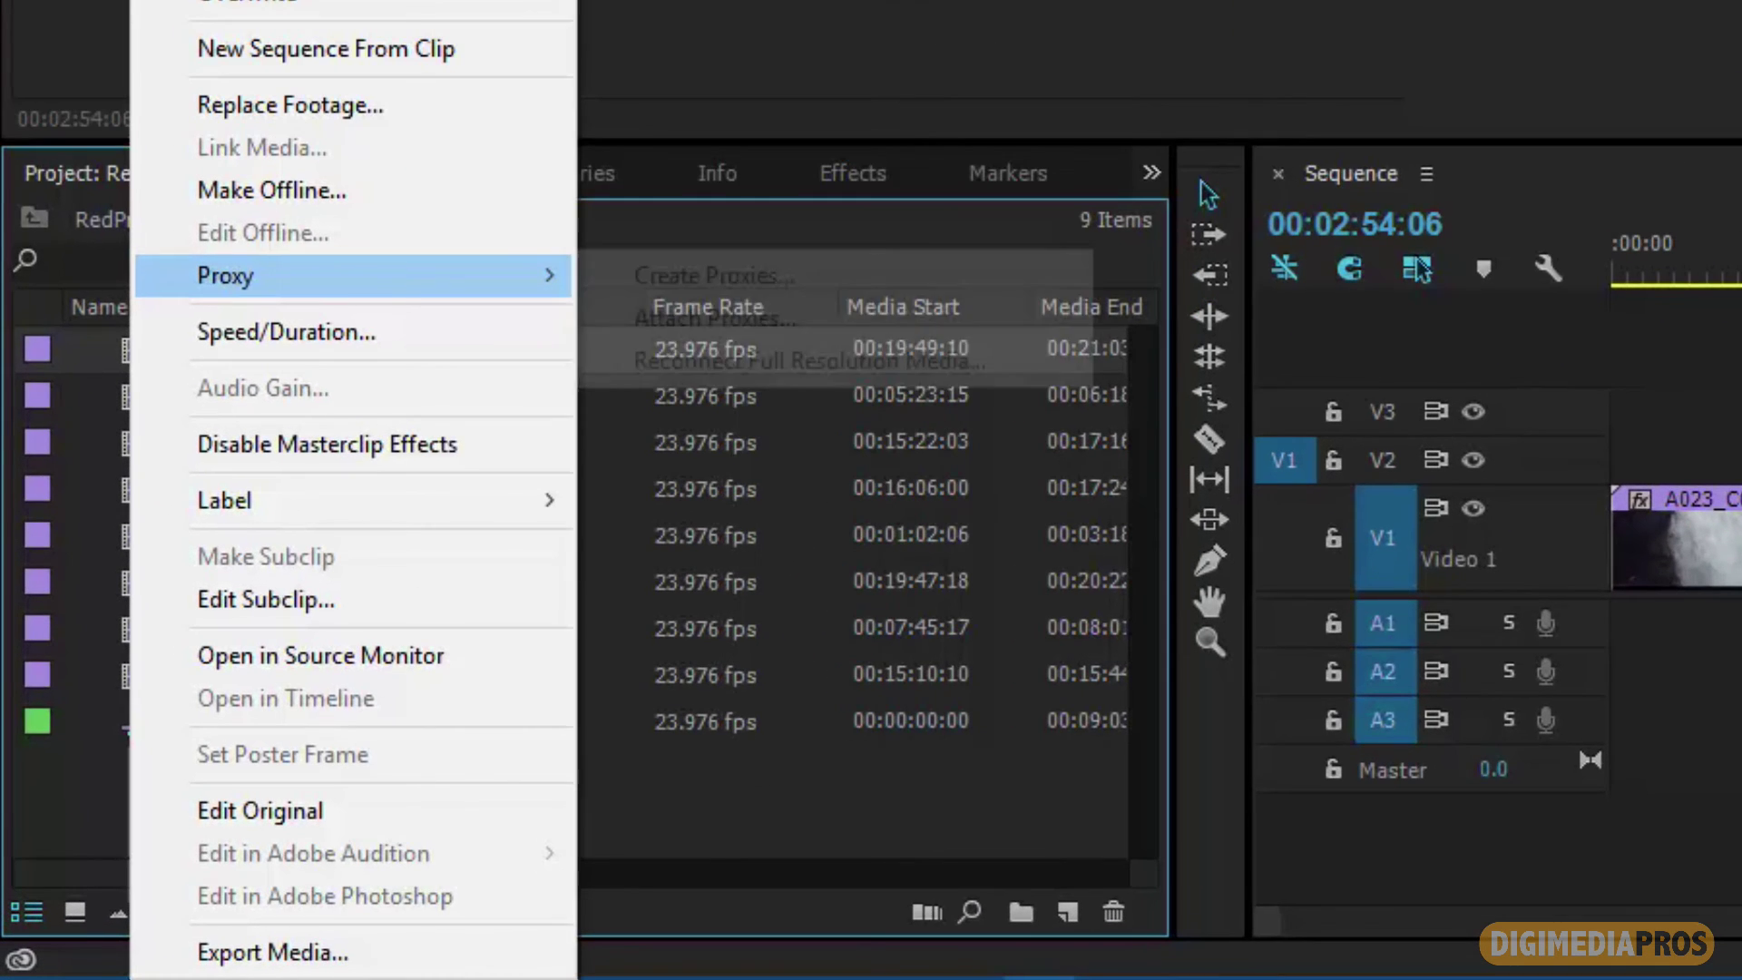
{"action": "mouse_move", "coordinate": [181, 651]}
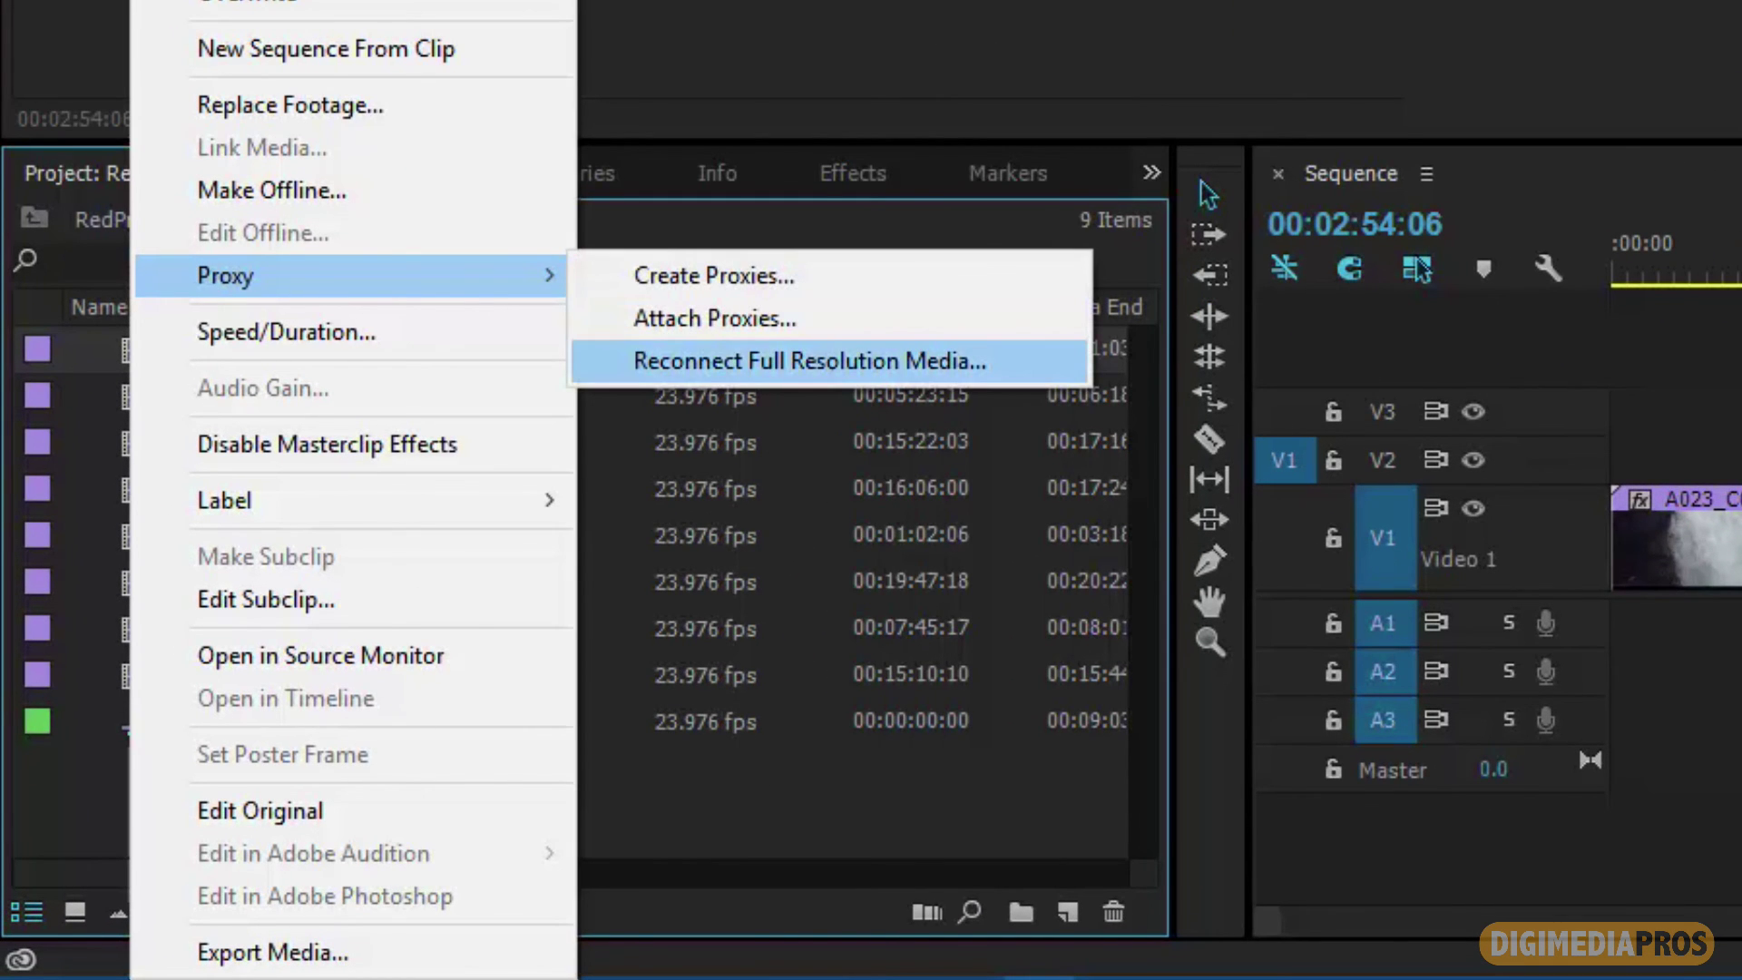
{"action": "left_click", "coordinate": [808, 360]}
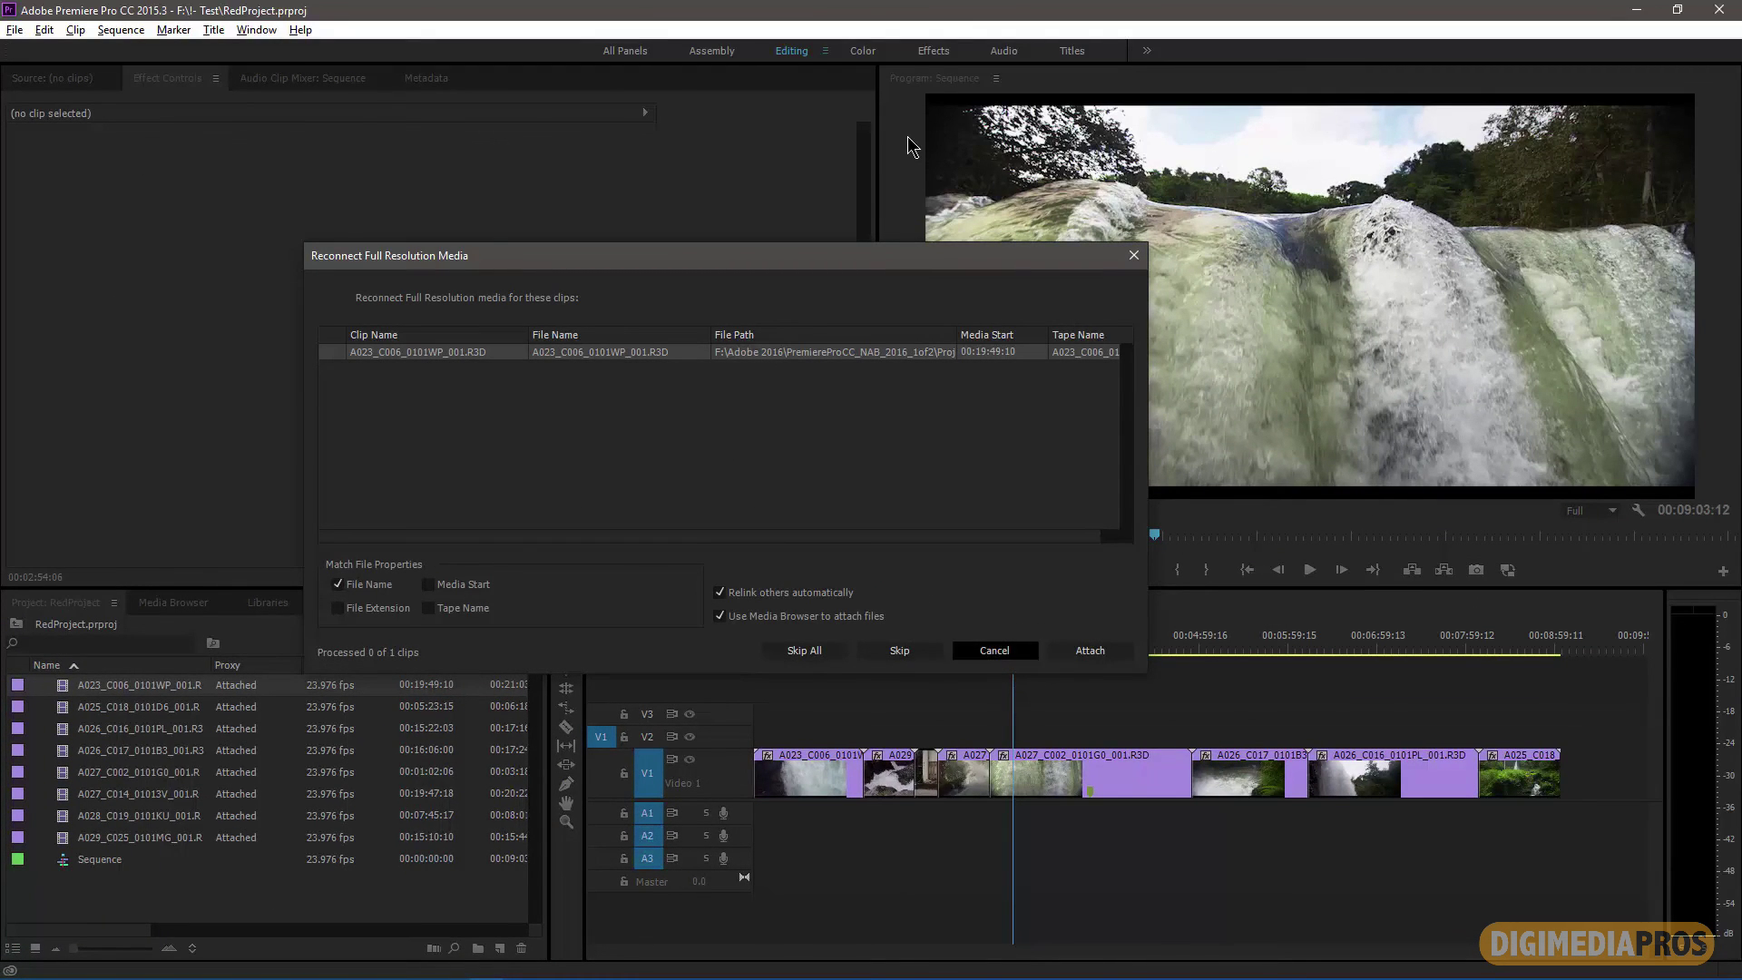
{"action": "key", "text": "Escape"}
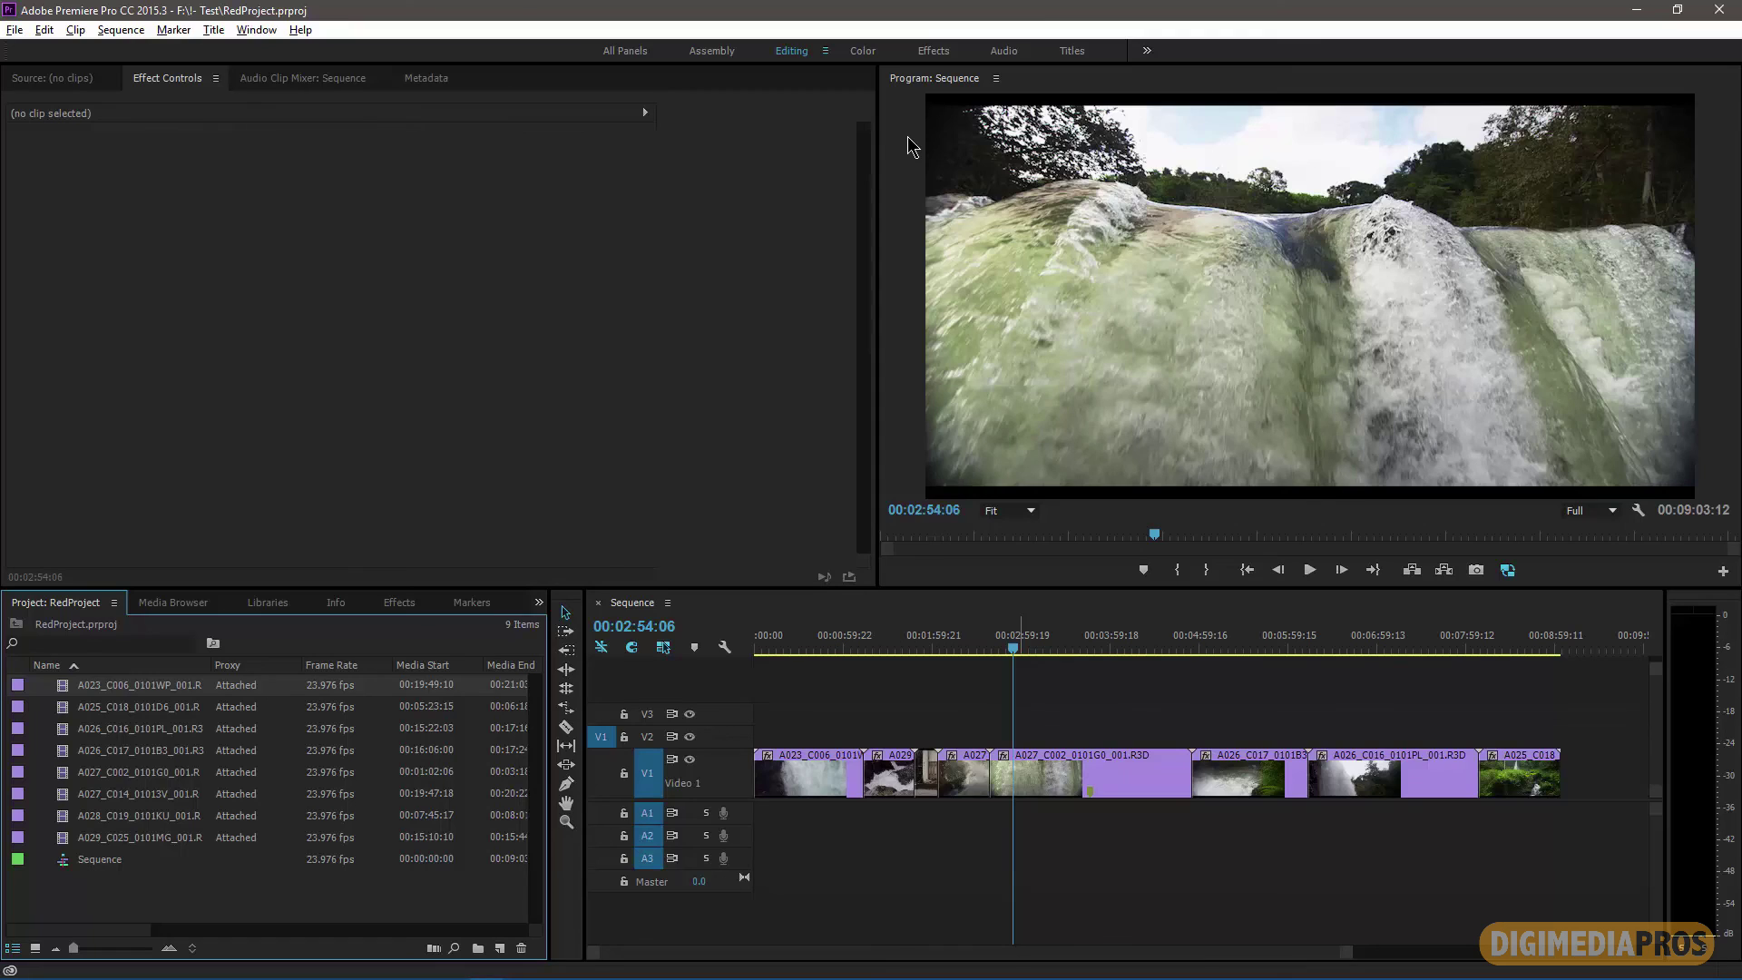
{"action": "left_click", "coordinate": [912, 147]}
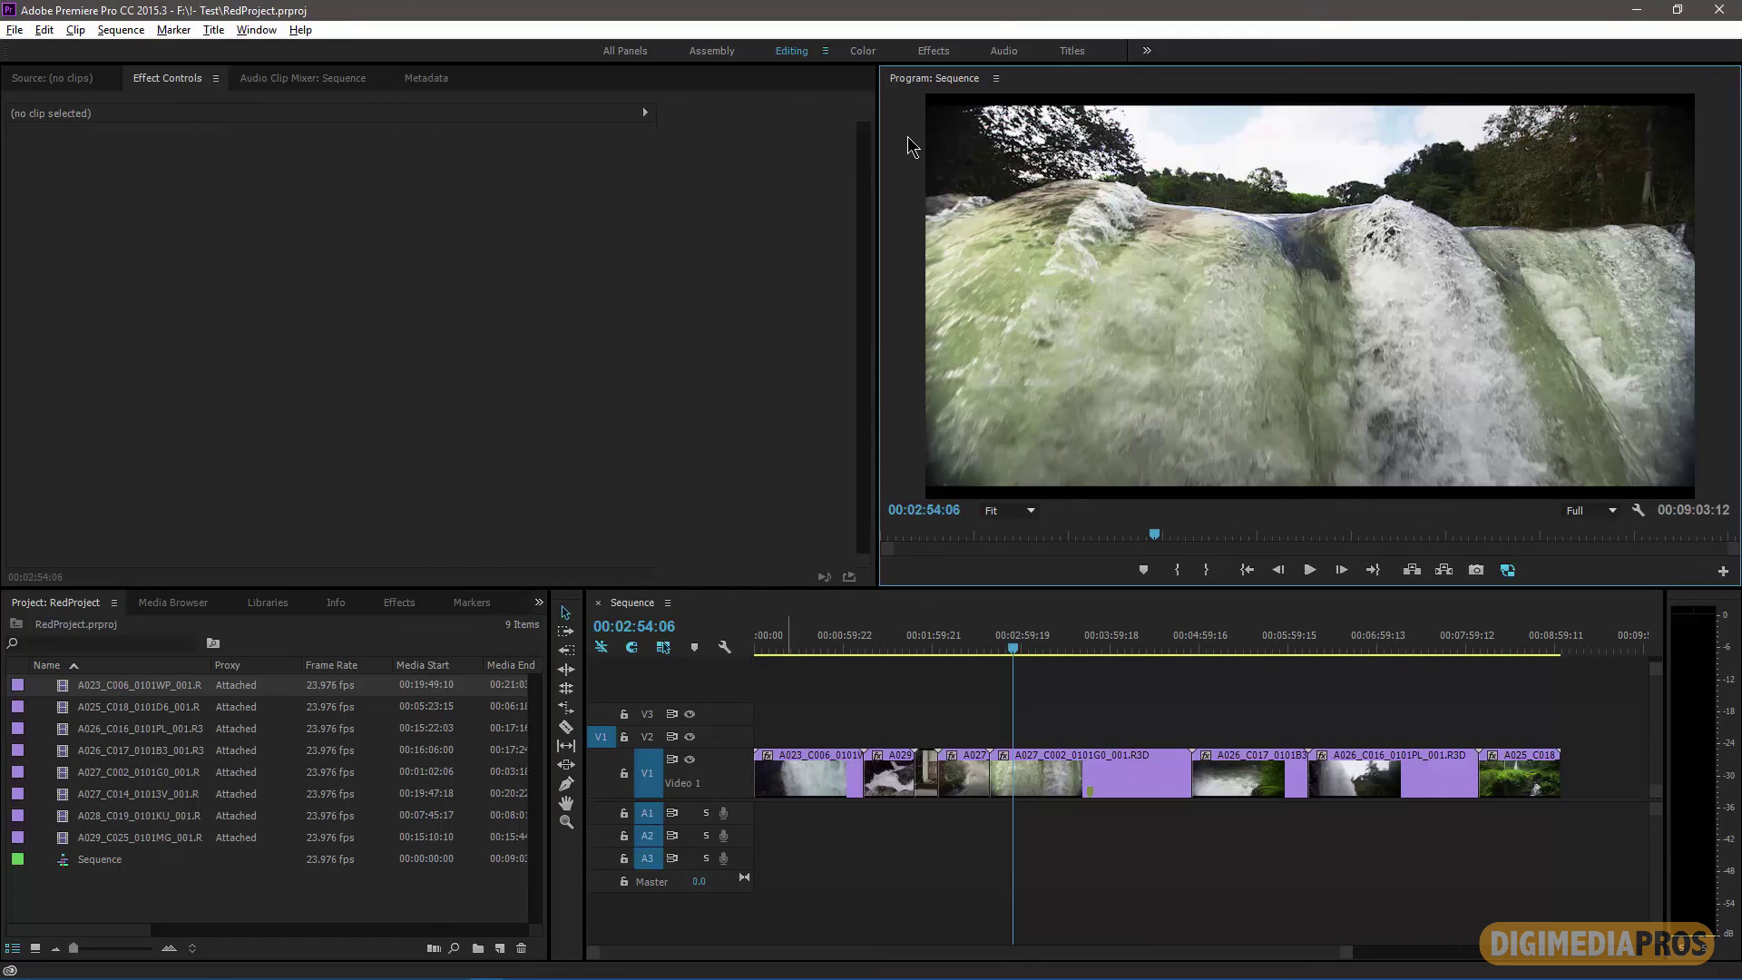